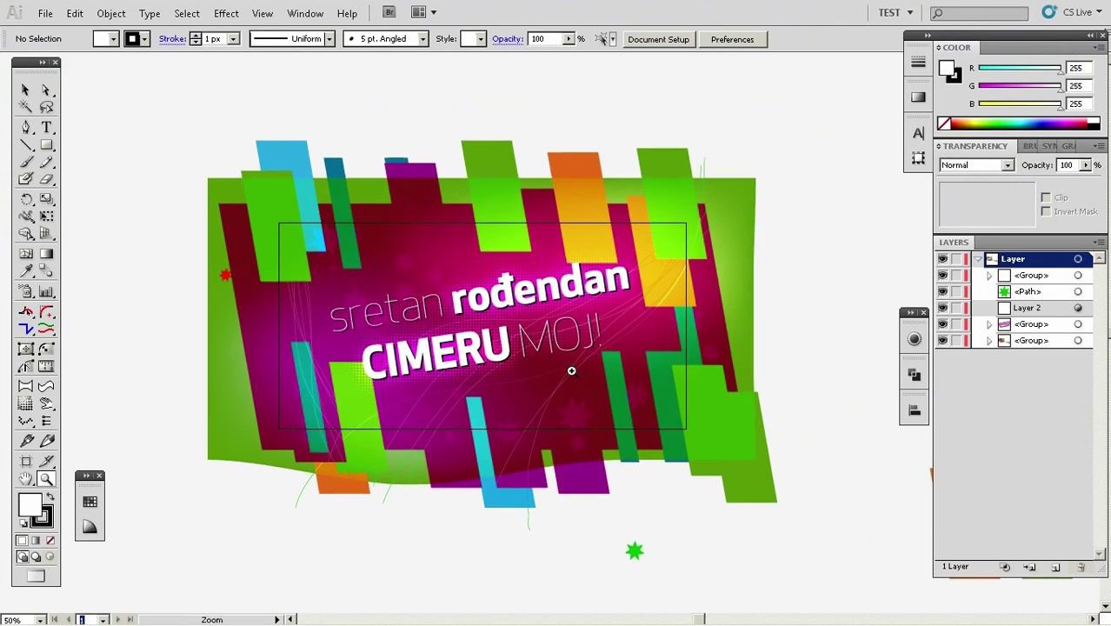
# Create a new document from the template "Untitled template.ait"
pyautogui.click(578, 357)
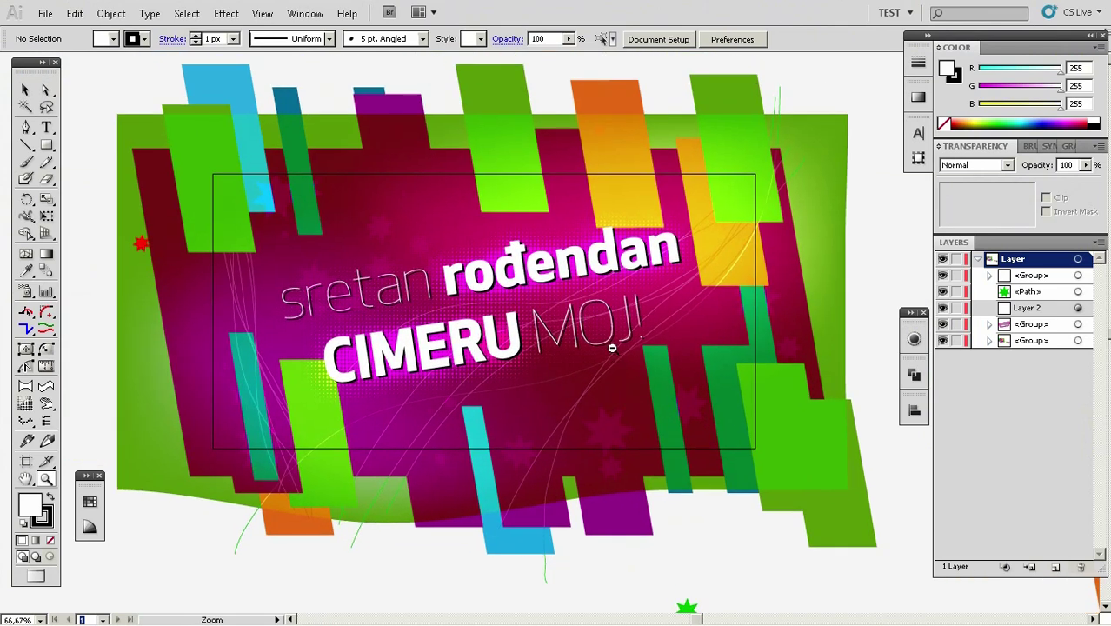
pyautogui.keyDown('alt'); pyautogui.click(617, 342); pyautogui.keyUp('alt')
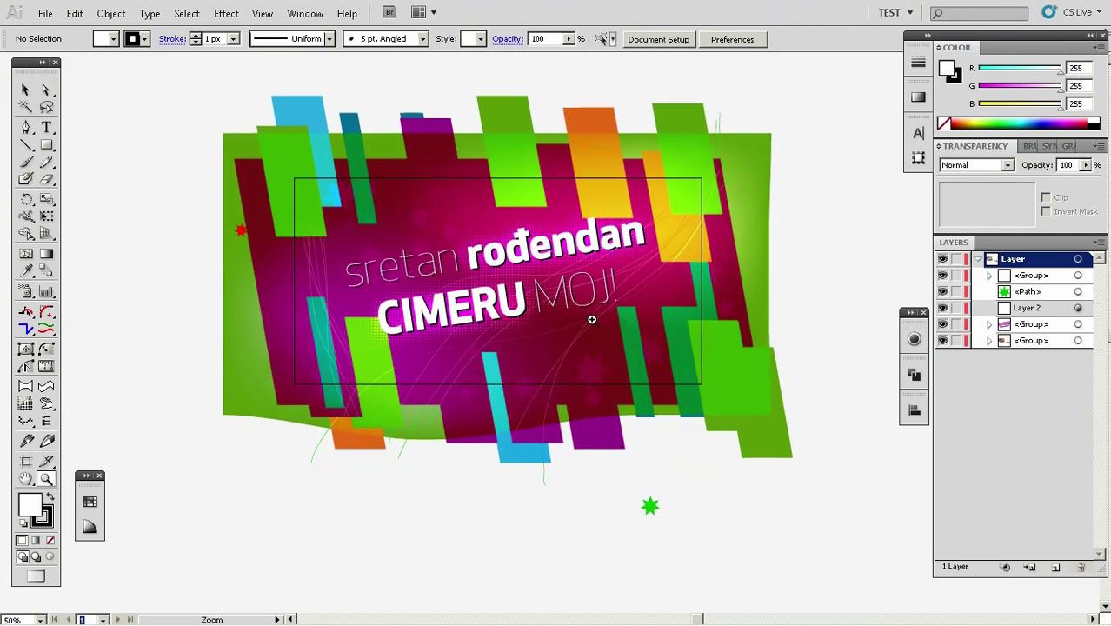
pyautogui.hotkey('alt', 'f')
pyautogui.press('n')
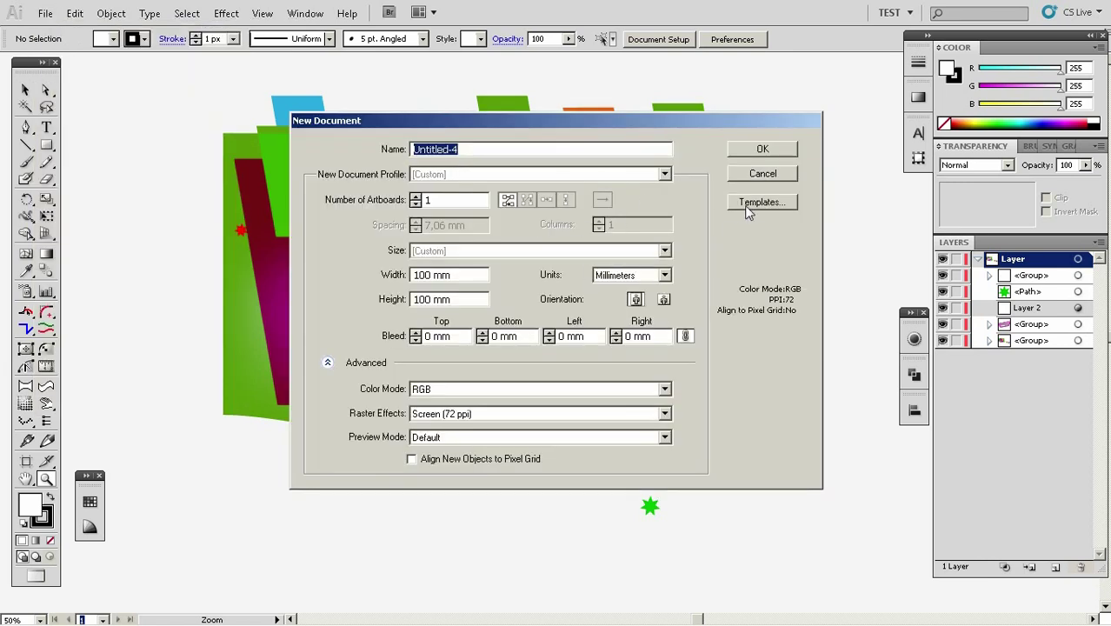
pyautogui.click(751, 207)
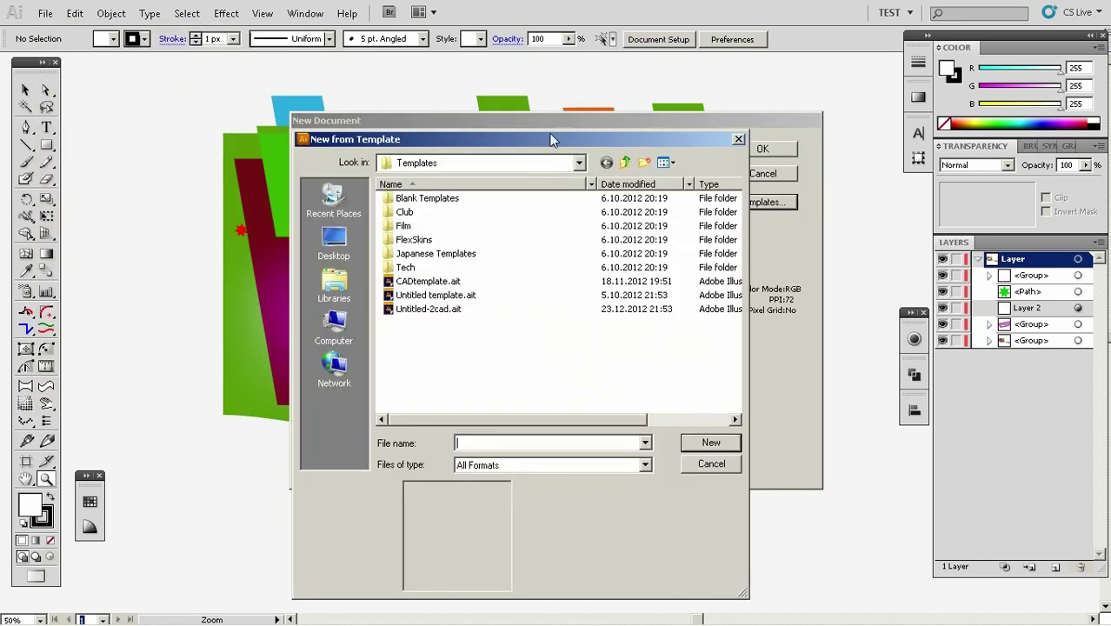
pyautogui.moveTo(550, 139); pyautogui.dragTo(603, 99)
pyautogui.doubleClick(507, 256)
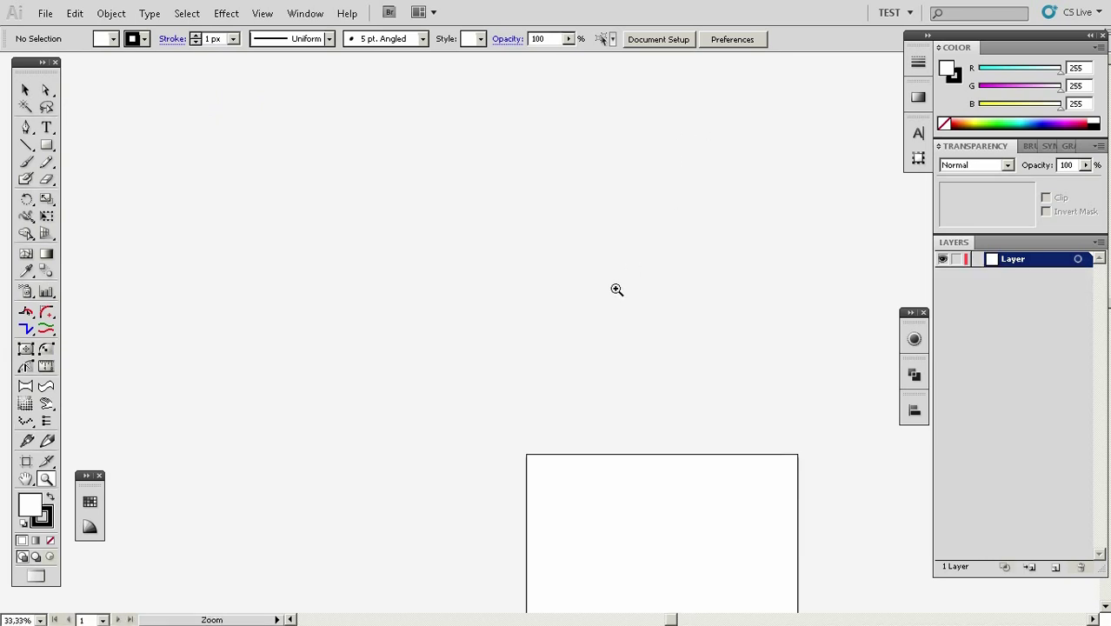
# Draw a rectangle that covers the whole artboard and extends slightly beyond all its edges
pyautogui.moveTo(645, 527); pyautogui.dragTo(543, 246)
pyautogui.click(552, 310)
pyautogui.moveTo(571, 321); pyautogui.dragTo(518, 349)
pyautogui.moveTo(580, 327); pyautogui.dragTo(561, 346)
pyautogui.moveTo(482, 350); pyautogui.dragTo(468, 306)
pyautogui.press('m')
pyautogui.moveTo(366, 256); pyautogui.dragTo(406, 327)
pyautogui.moveTo(302, 194); pyautogui.dragTo(724, 514)
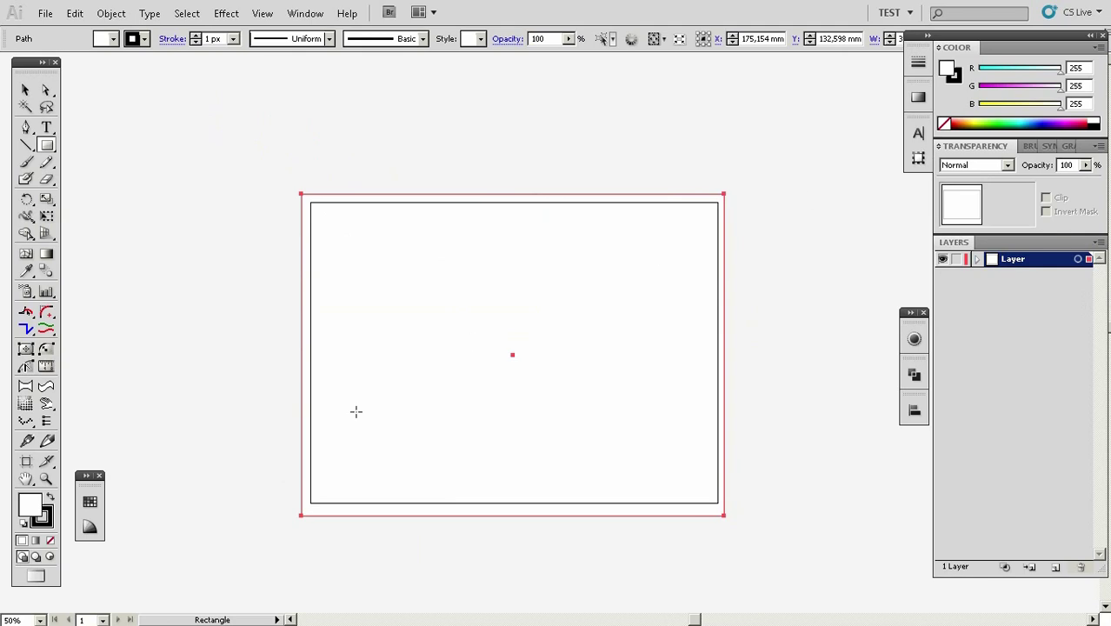
# Fill the background rectangle with the magenta-pink swatch (R 236, G 30, B 121)
pyautogui.click(91, 501)
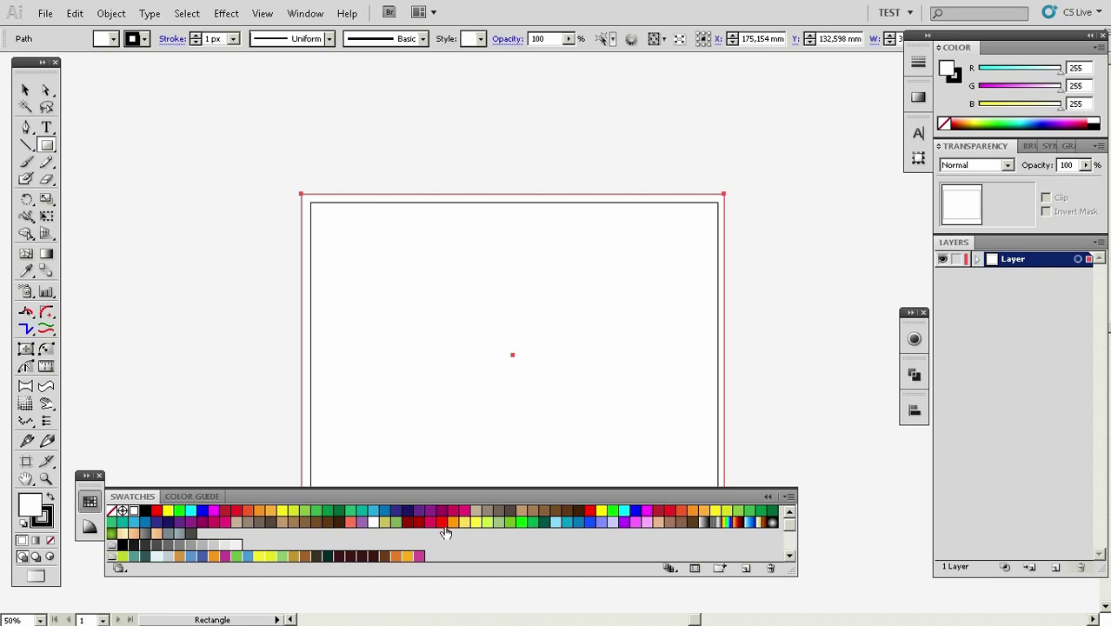
pyautogui.click(442, 522)
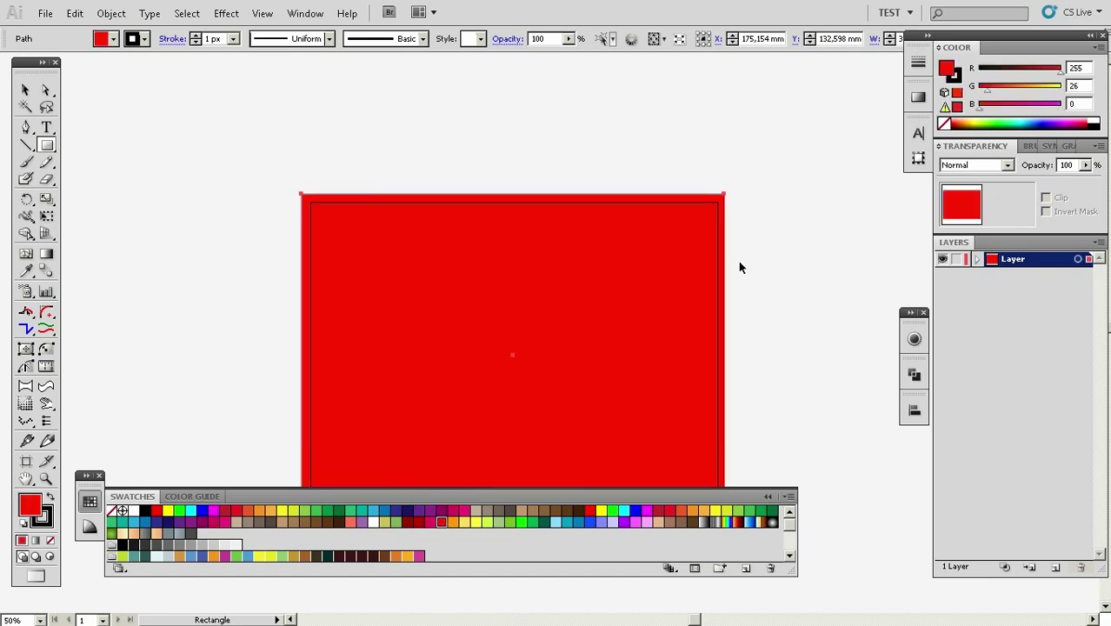
pyautogui.press('v')
pyautogui.click(225, 526)
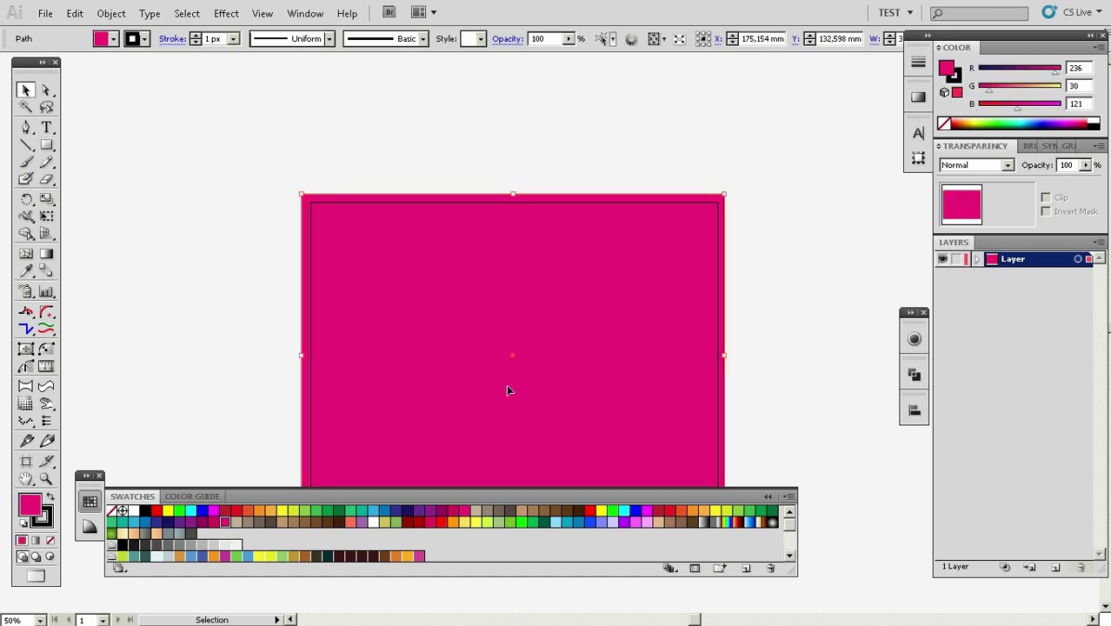
# Add the text "happy birthday" on the empty canvas beside the rectangle and enlarge it to about 90 px
pyautogui.press('space')
pyautogui.moveTo(559, 351); pyautogui.dragTo(556, 199)
pyautogui.press('space')
pyautogui.press('z')
pyautogui.moveTo(559, 308); pyautogui.dragTo(427, 337)
pyautogui.press('space')
pyautogui.moveTo(548, 320); pyautogui.dragTo(354, 292)
pyautogui.press('t')
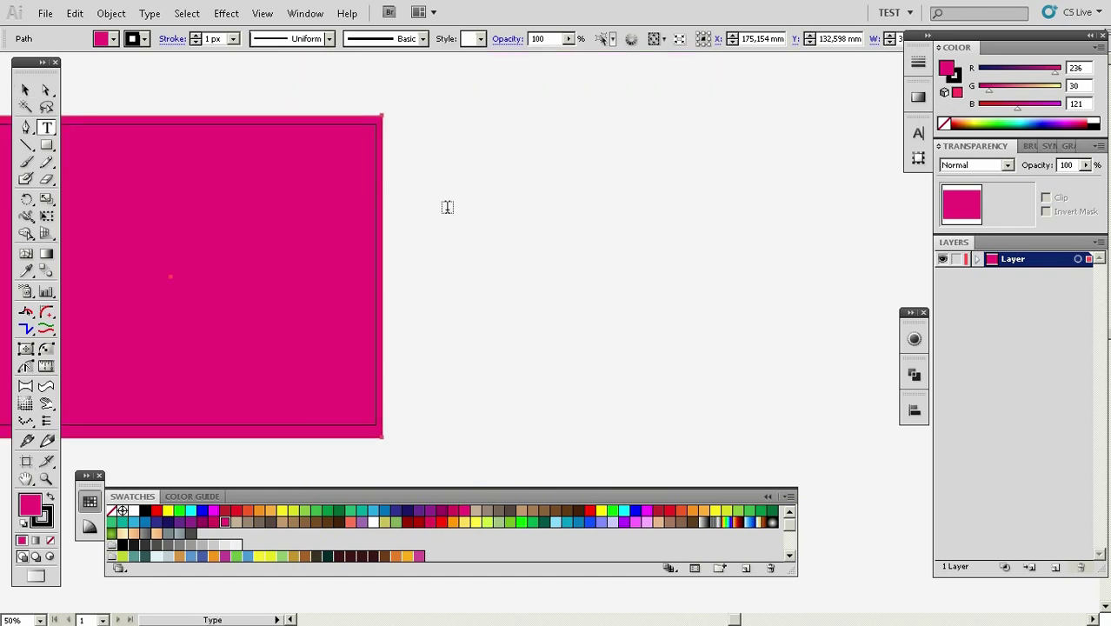
pyautogui.click(471, 224)
pyautogui.write('H')
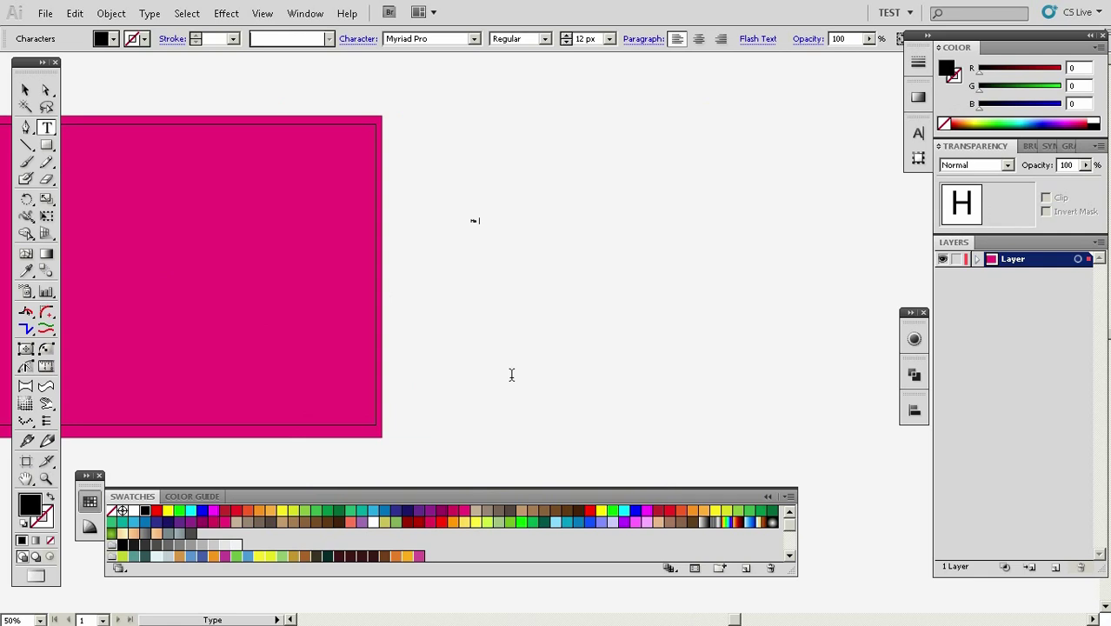
pyautogui.write('appy')
pyautogui.hotkey('ctrl', 'a')
pyautogui.write('ha')
pyautogui.moveTo(502, 228); pyautogui.dragTo(703, 392)
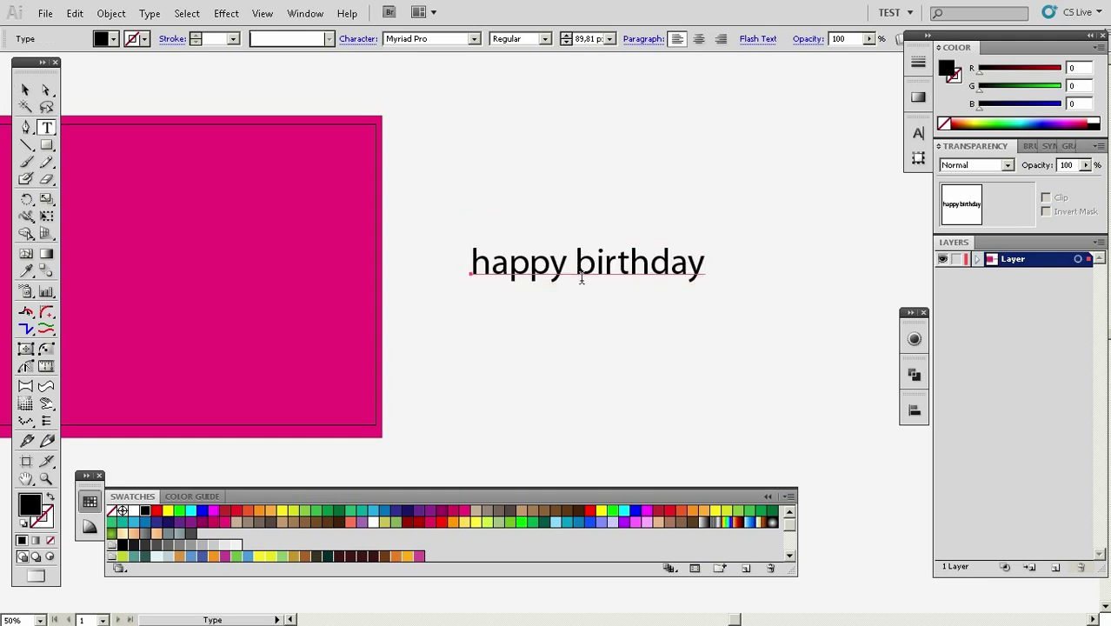
# Break the text onto two lines before "birthday" and centre-align it
pyautogui.press('Delete')
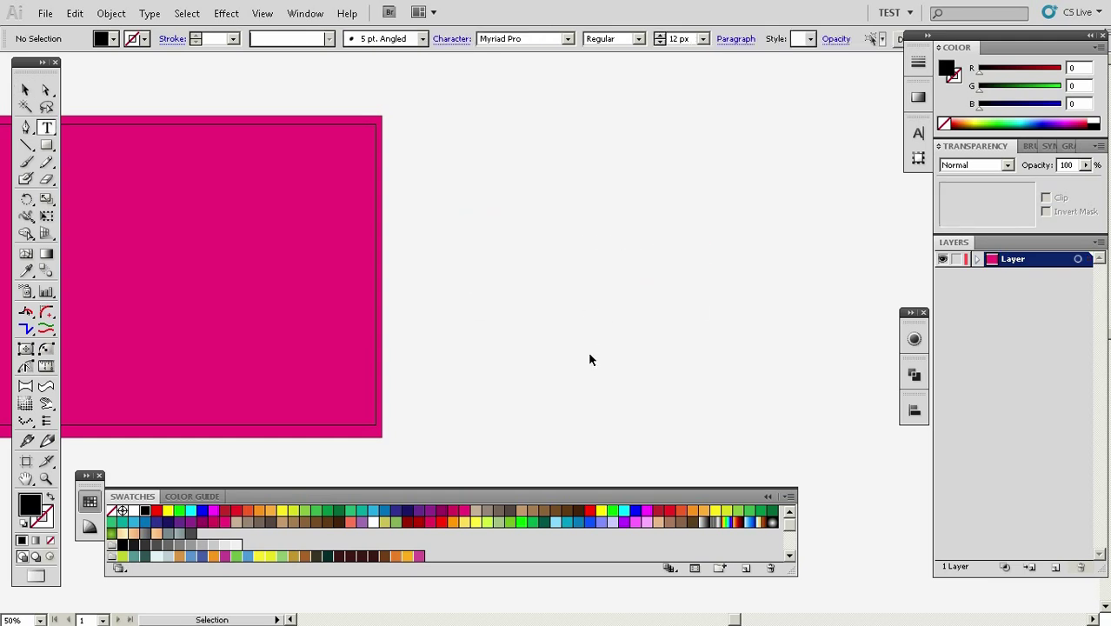
pyautogui.hotkey('ctrl', 'z')
pyautogui.click(573, 261)
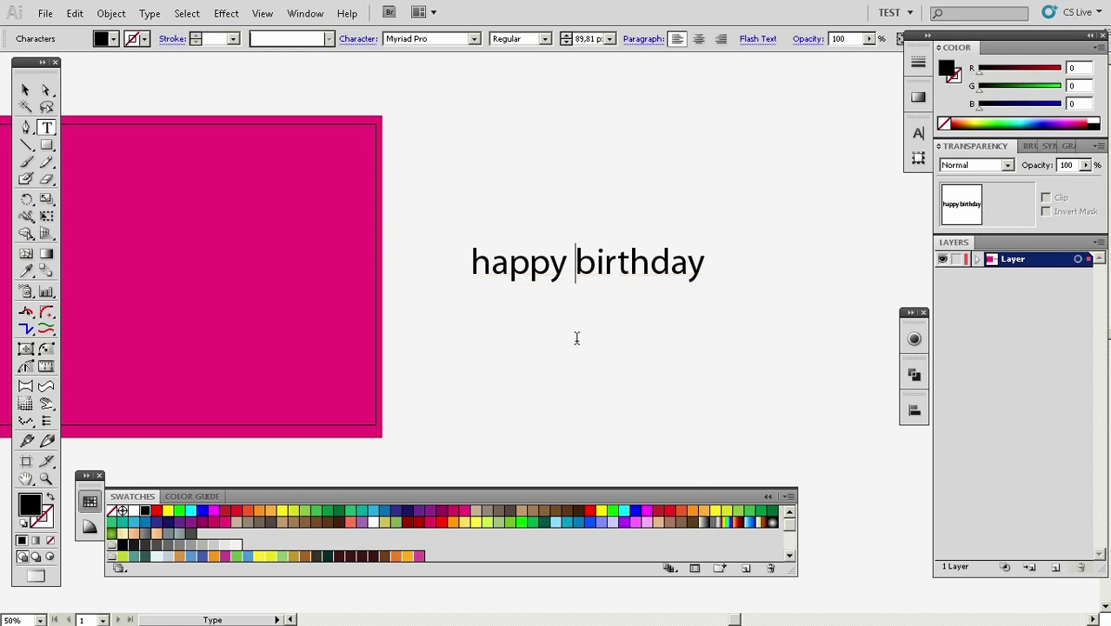
pyautogui.press('Return')
pyautogui.press('Escape')
pyautogui.click(700, 38)
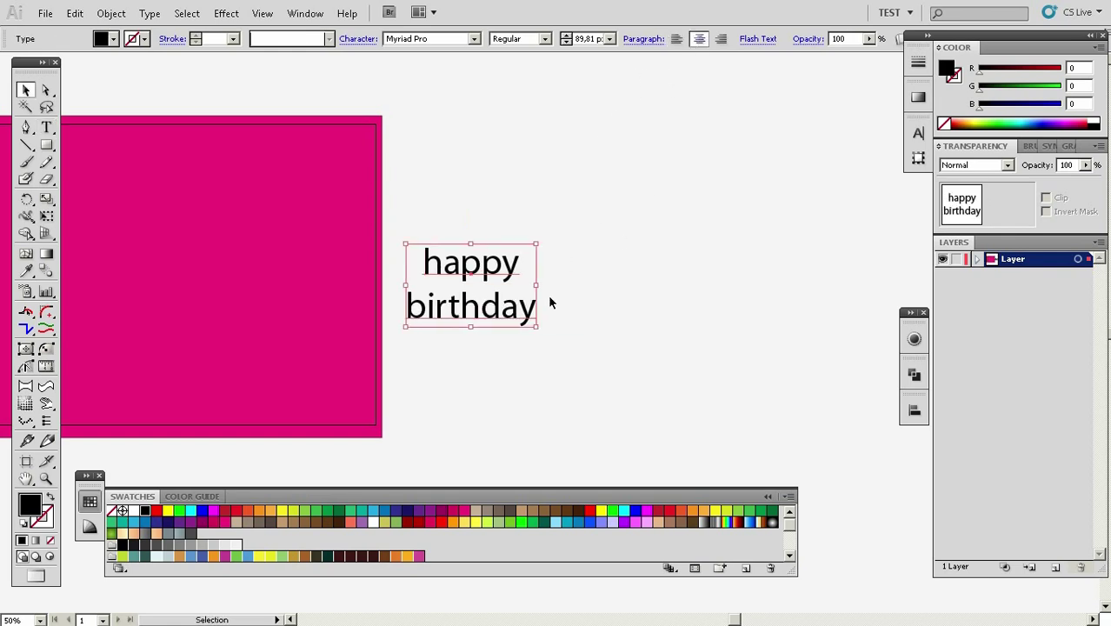
# Set the font of the whole text to Acto Thin
pyautogui.click(919, 133)
pyautogui.click(845, 147)
pyautogui.write('ac')
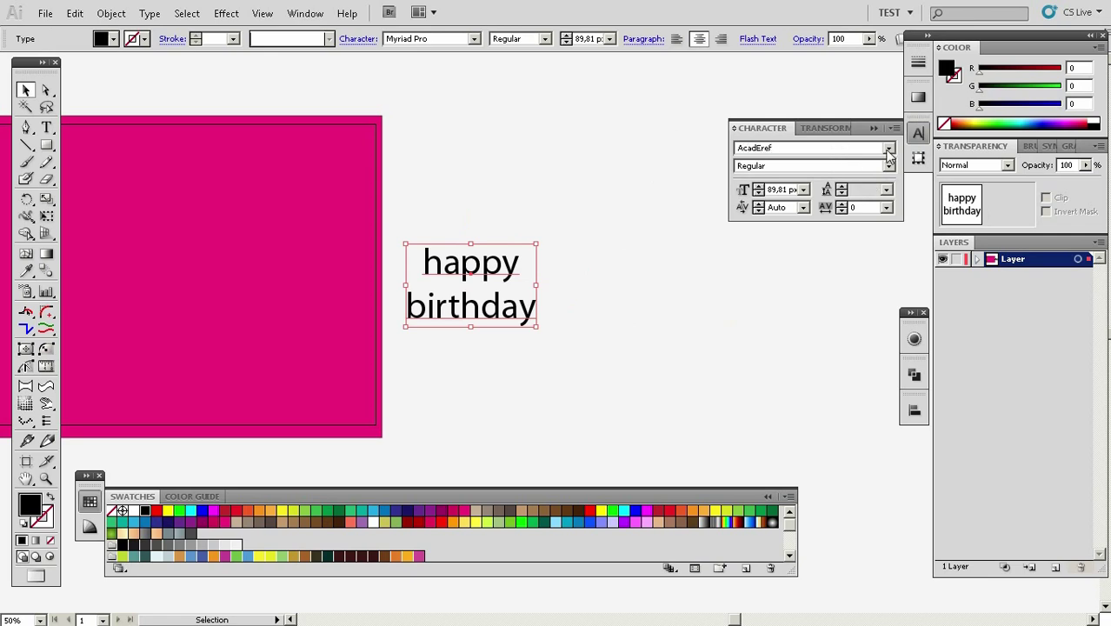
pyautogui.click(887, 150)
pyautogui.click(889, 150)
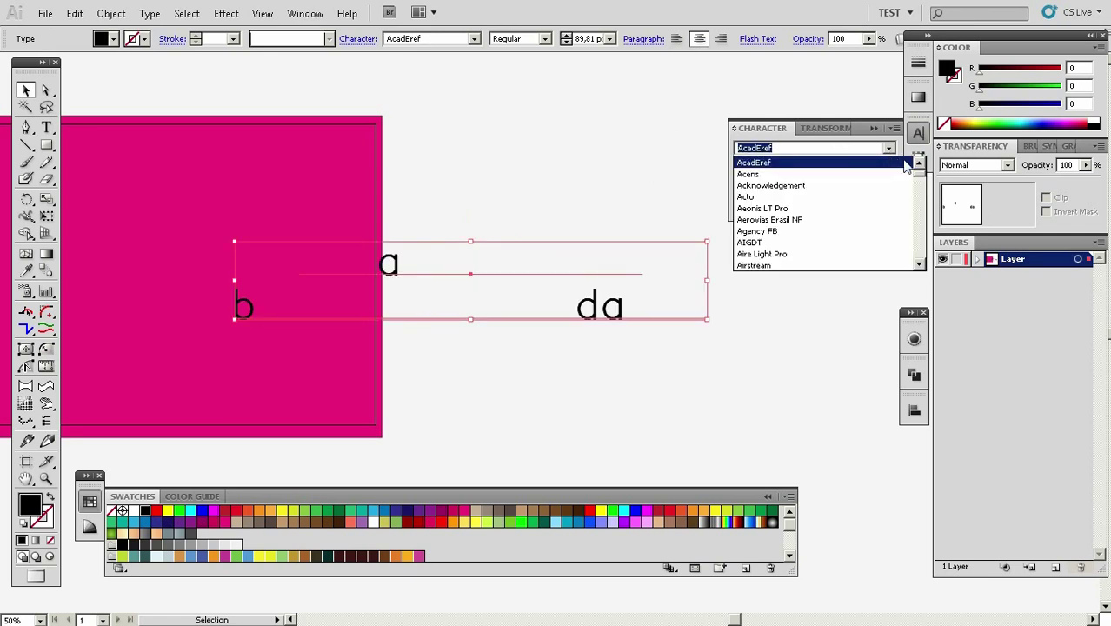
pyautogui.moveTo(920, 174); pyautogui.dragTo(920, 175)
pyautogui.click(891, 149)
pyautogui.press('Down')
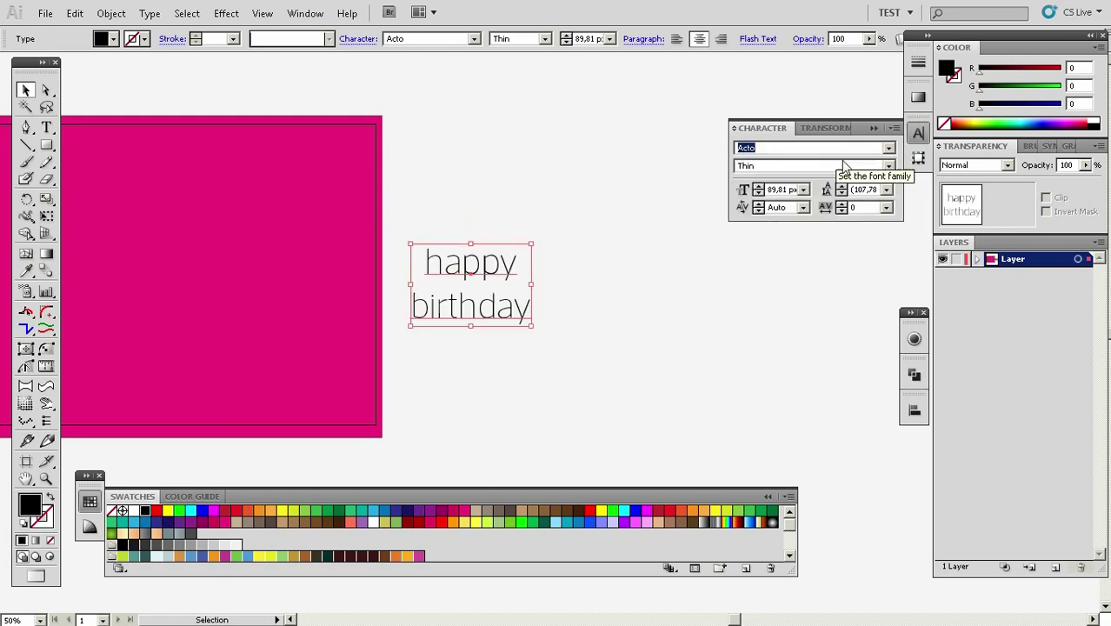
# Change the font style of the word "birthday" to Black
pyautogui.click(889, 165)
pyautogui.click(888, 165)
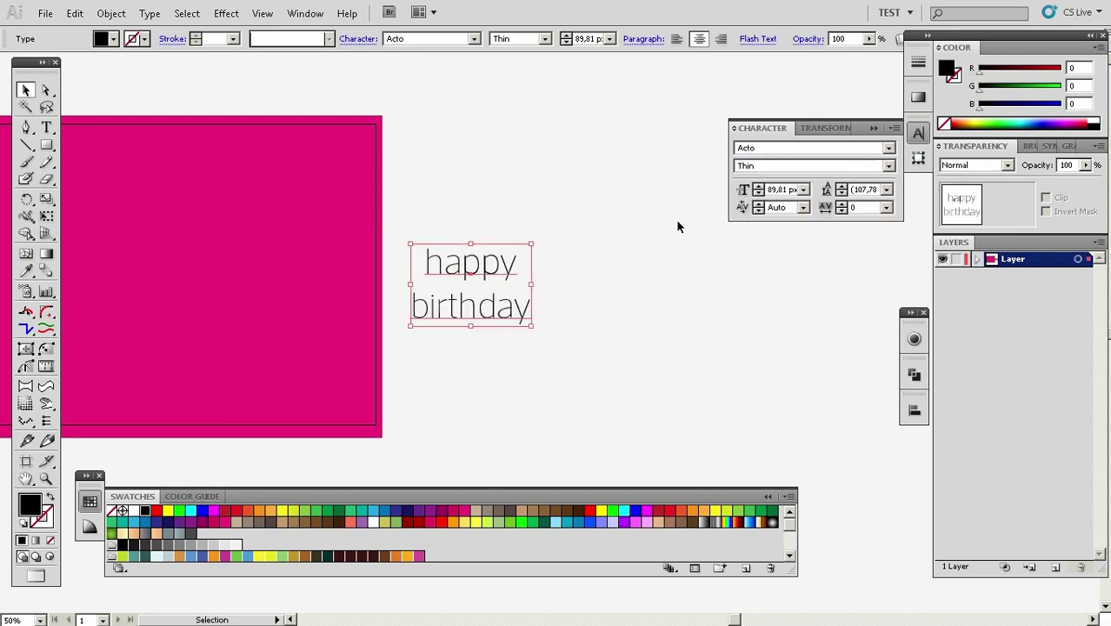
pyautogui.doubleClick(463, 317)
pyautogui.doubleClick(465, 308)
pyautogui.click(889, 165)
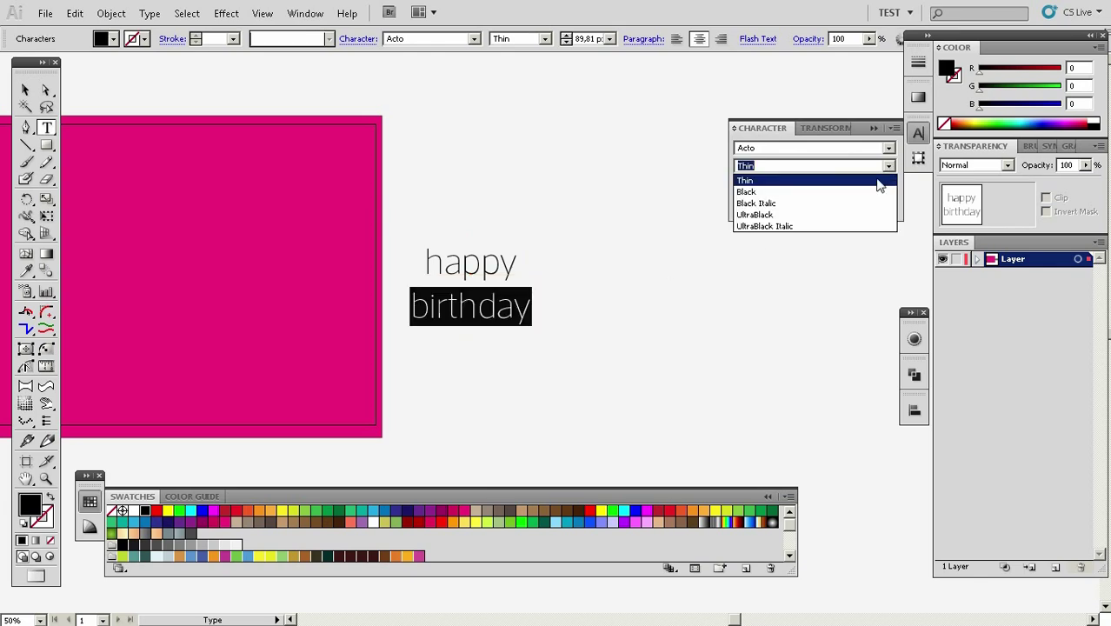
pyautogui.click(840, 217)
pyautogui.click(888, 166)
pyautogui.click(845, 195)
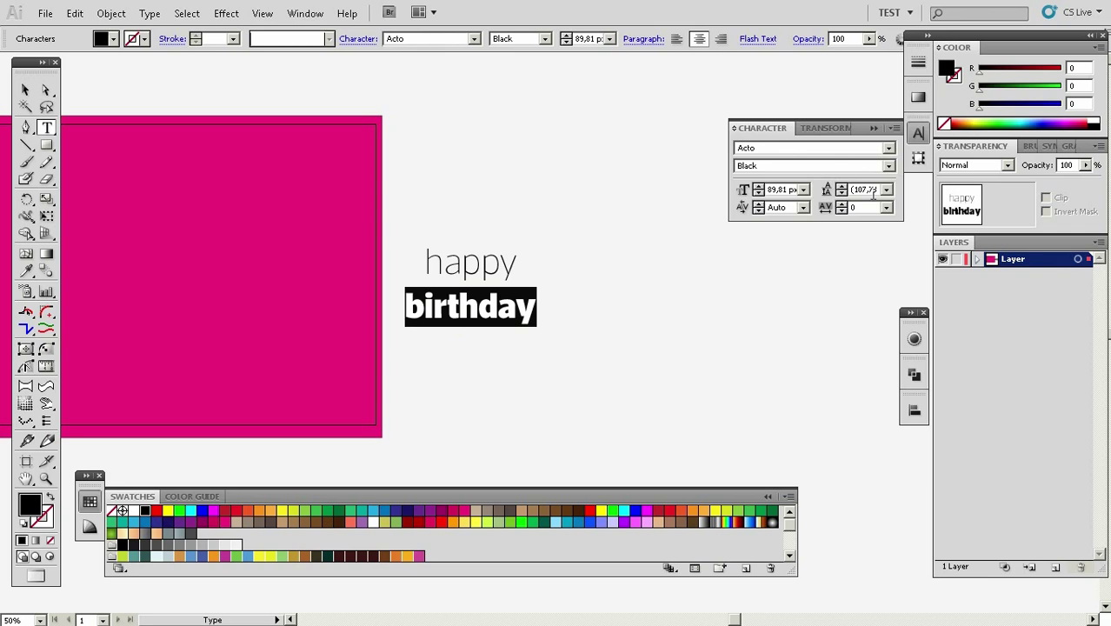
pyautogui.click(888, 166)
pyautogui.click(890, 168)
pyautogui.click(461, 305)
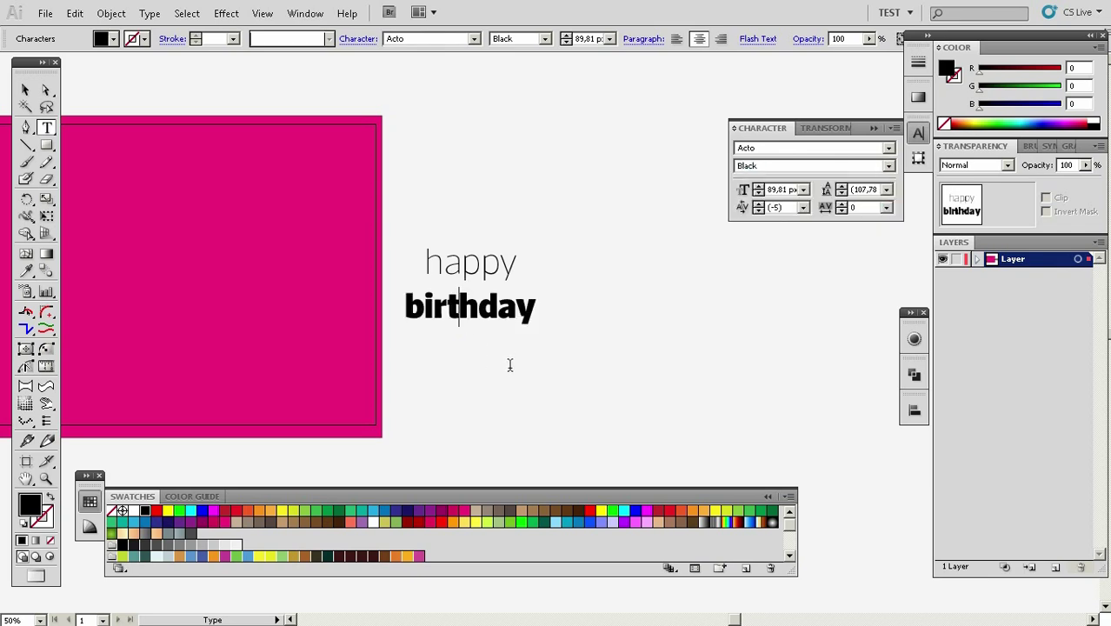
pyautogui.press('Escape')
# Tighten the leading between the two text lines to 87,78 px
pyautogui.moveTo(488, 341); pyautogui.dragTo(669, 319)
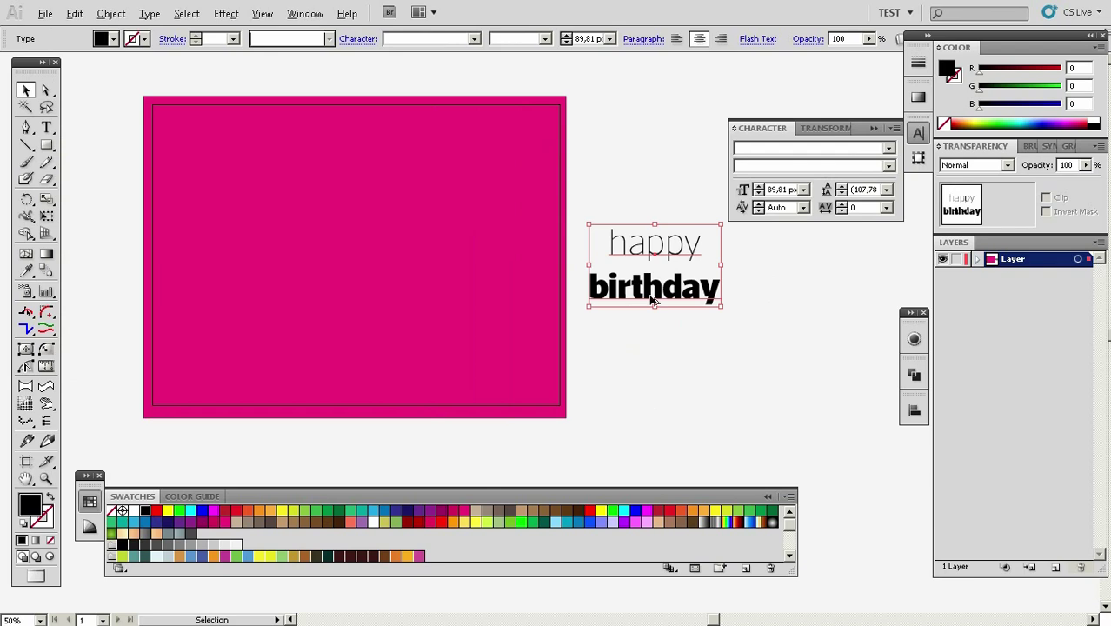
pyautogui.hotkey('alt', 'Up')
pyautogui.hotkey('alt', 'Up')
pyautogui.hotkey('alt', 'Up')
pyautogui.hotkey('alt', 'Up')
pyautogui.hotkey('alt', 'Up')
pyautogui.hotkey('alt', 'Up')
pyautogui.hotkey('alt', 'Up')
pyautogui.hotkey('alt', 'Up')
pyautogui.hotkey('alt', 'Up')
pyautogui.hotkey('alt', 'Up')
pyautogui.hotkey('alt', 'Up')
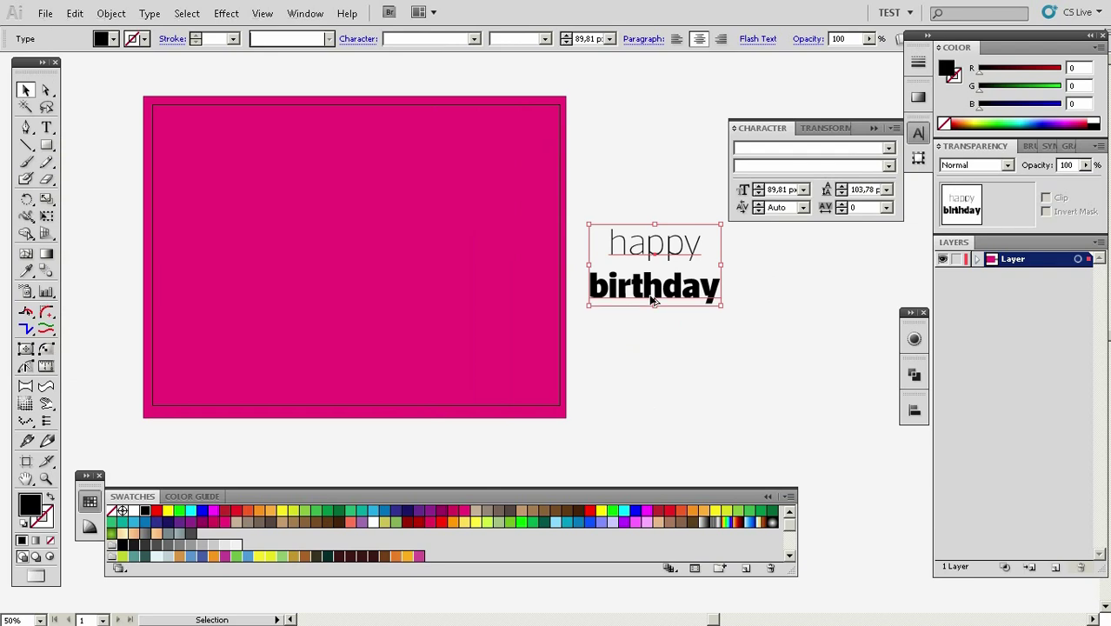
pyautogui.hotkey('alt', 'Down')
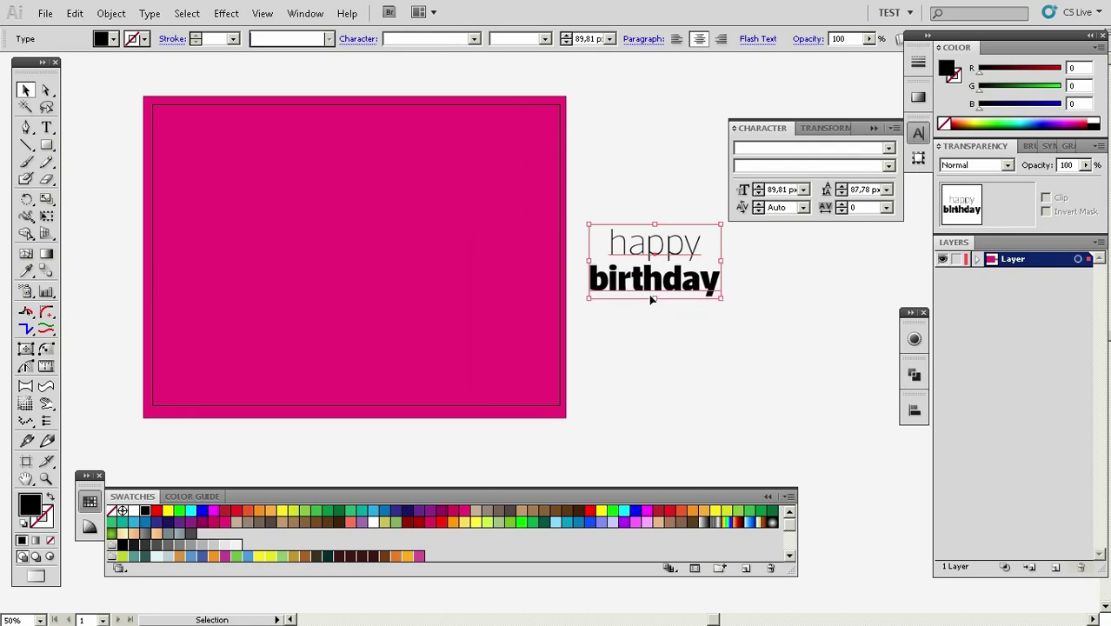
# Try wider and tighter letter spacing on the text and set its tracking to 20
pyautogui.hotkey('alt', 'Right')
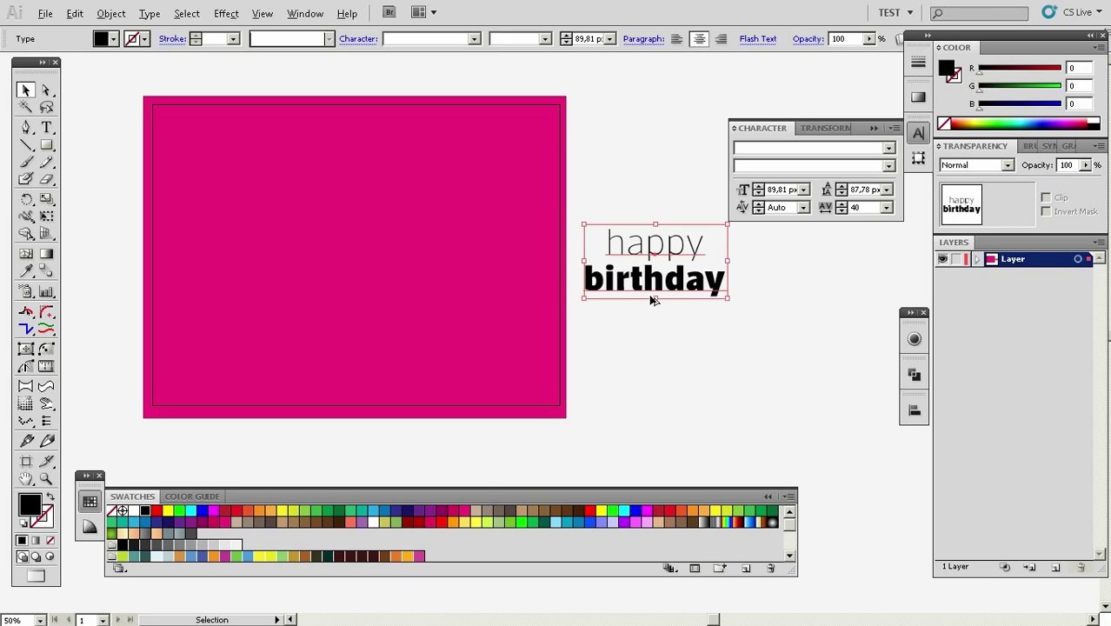
pyautogui.hotkey('alt', 'Left')
pyautogui.hotkey('alt', 'Left')
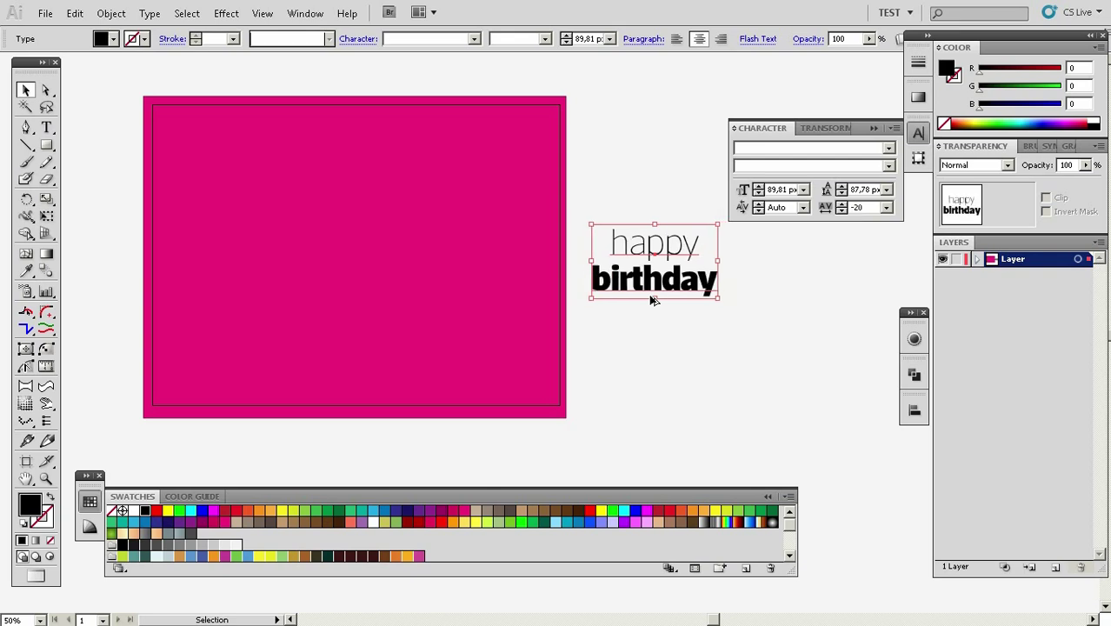
pyautogui.hotkey('alt', 'Right')
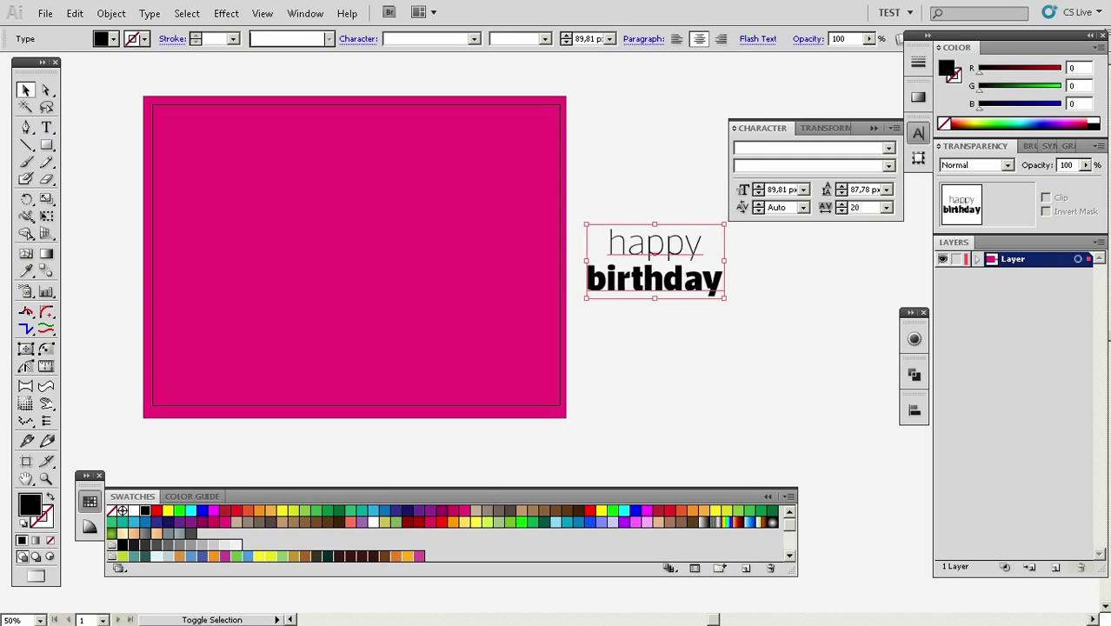
# Enlarge the text proportionally to about 164 px and move it onto the pink rectangle
pyautogui.moveTo(722, 296); pyautogui.dragTo(832, 390)
pyautogui.moveTo(795, 320); pyautogui.dragTo(456, 280)
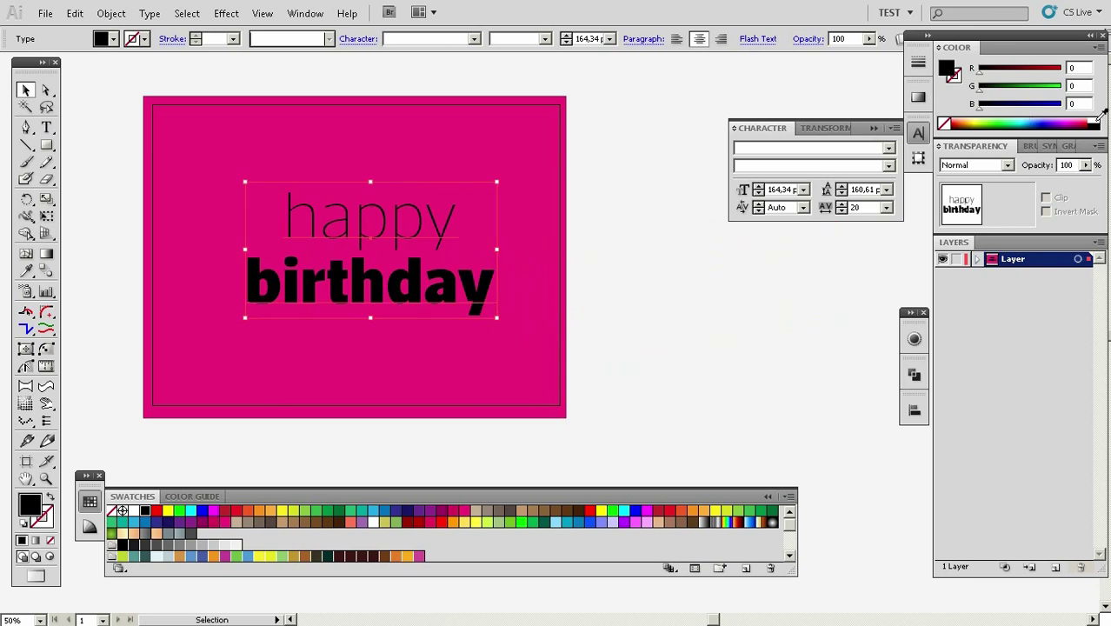
# Fill the text with white and shift it slightly toward the centre of the pink rectangle
pyautogui.click(1096, 120)
pyautogui.moveTo(423, 348); pyautogui.dragTo(578, 349)
pyautogui.moveTo(554, 285); pyautogui.dragTo(544, 285)
pyautogui.click(761, 327)
pyautogui.moveTo(659, 346); pyautogui.dragTo(655, 373)
pyautogui.moveTo(561, 314); pyautogui.dragTo(565, 313)
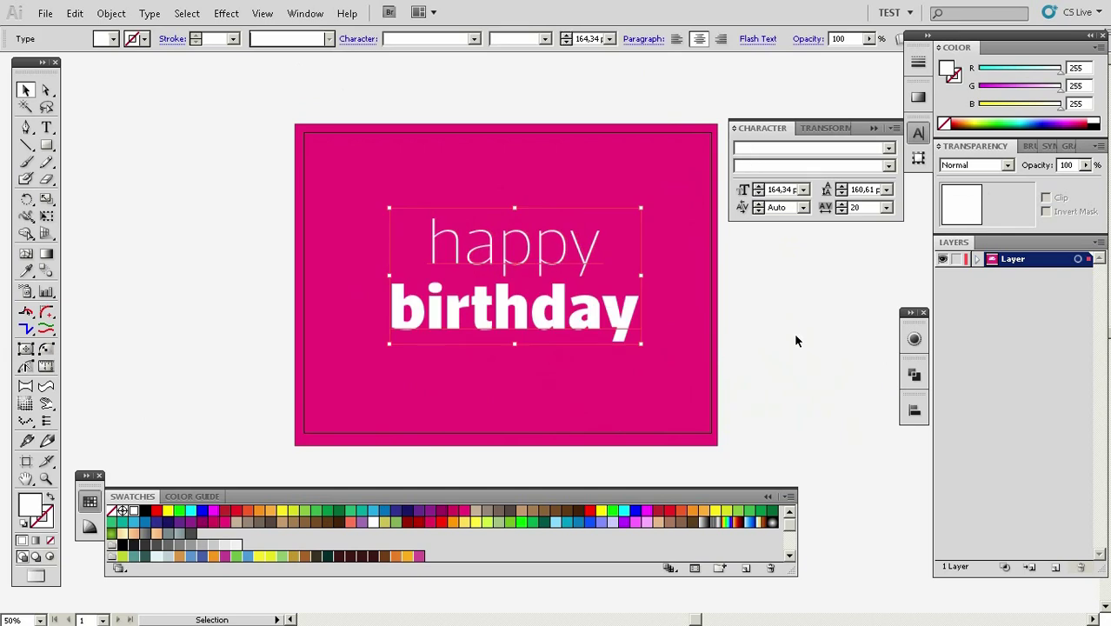
# Lock the happy birthday text object in the layer list and collapse the character settings
pyautogui.click(978, 259)
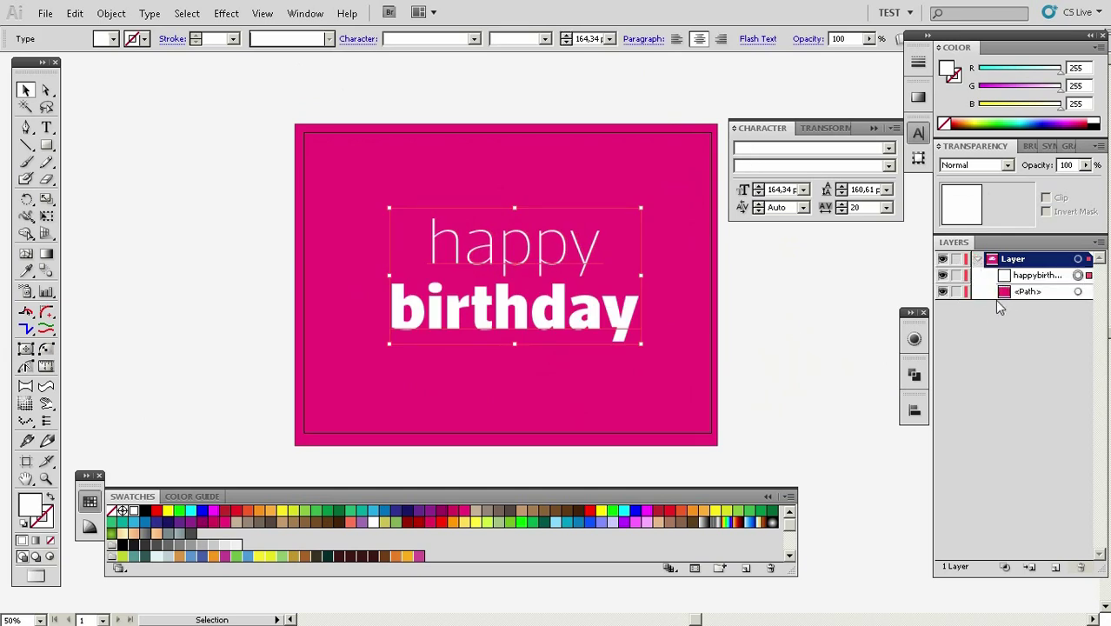
pyautogui.click(958, 276)
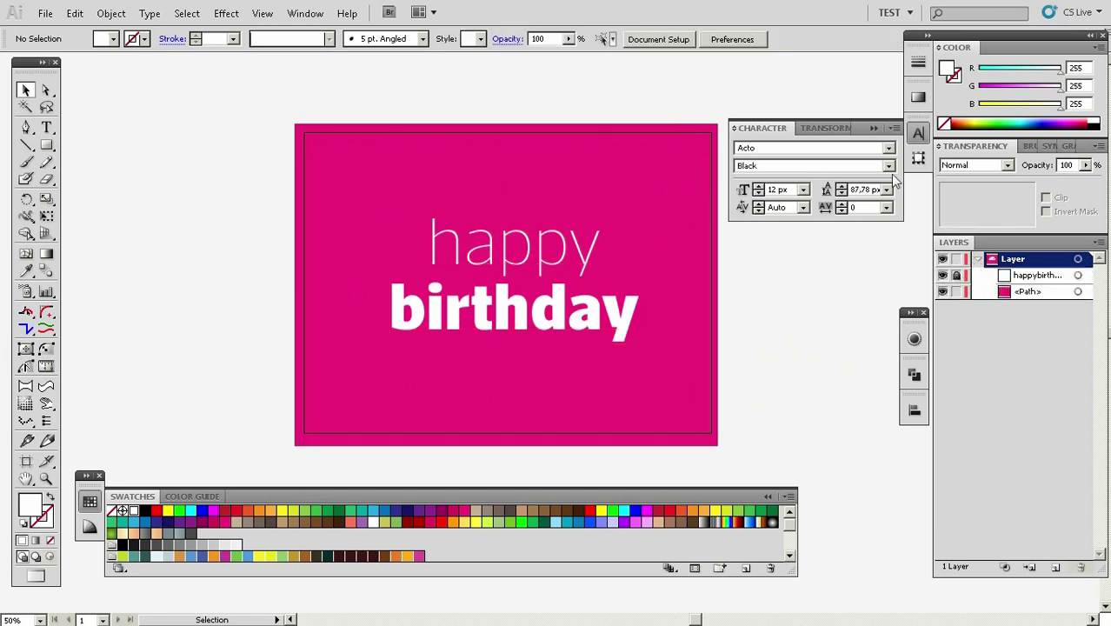
pyautogui.click(920, 134)
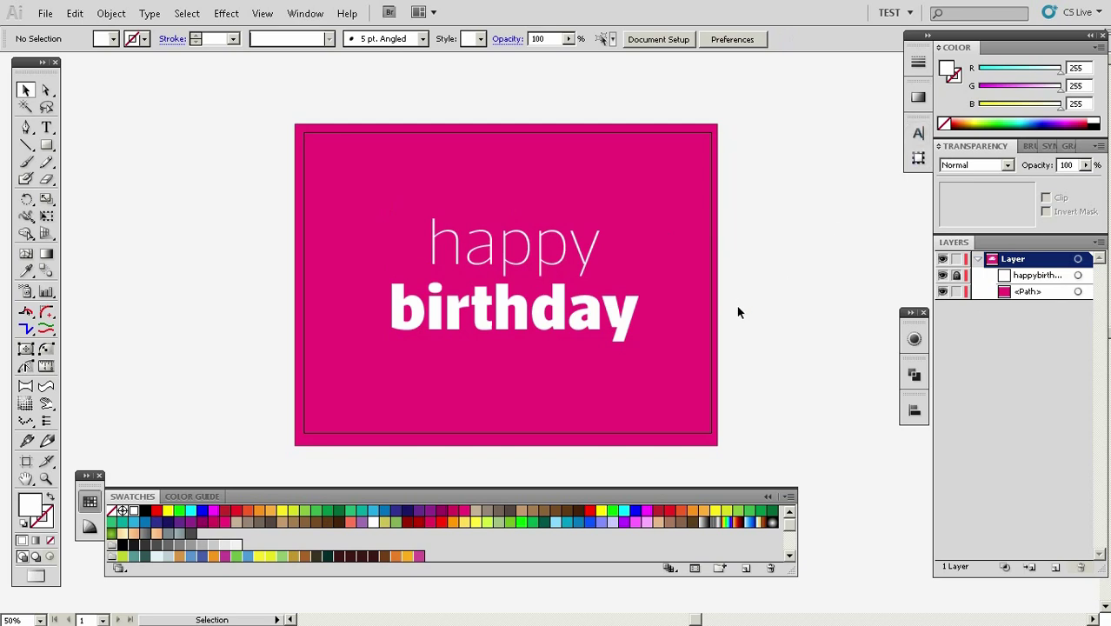
# Draw seven upright white rectangles of varying width and height overlapping the upper and lower edges of the pink card
pyautogui.moveTo(670, 334); pyautogui.dragTo(668, 297)
pyautogui.moveTo(501, 316); pyautogui.dragTo(470, 350)
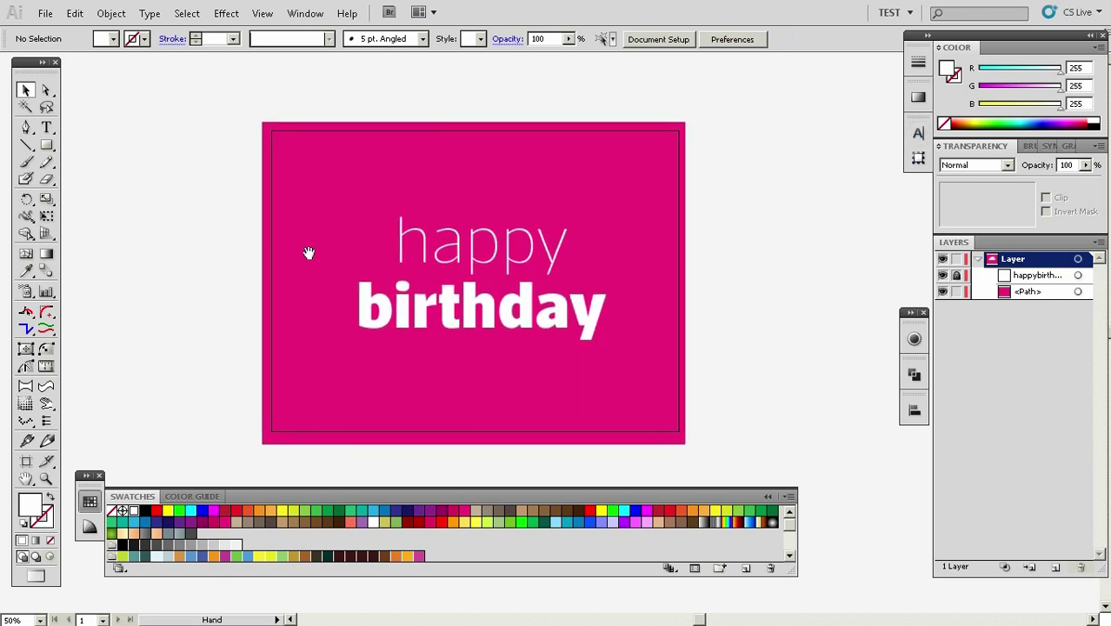
pyautogui.click(47, 146)
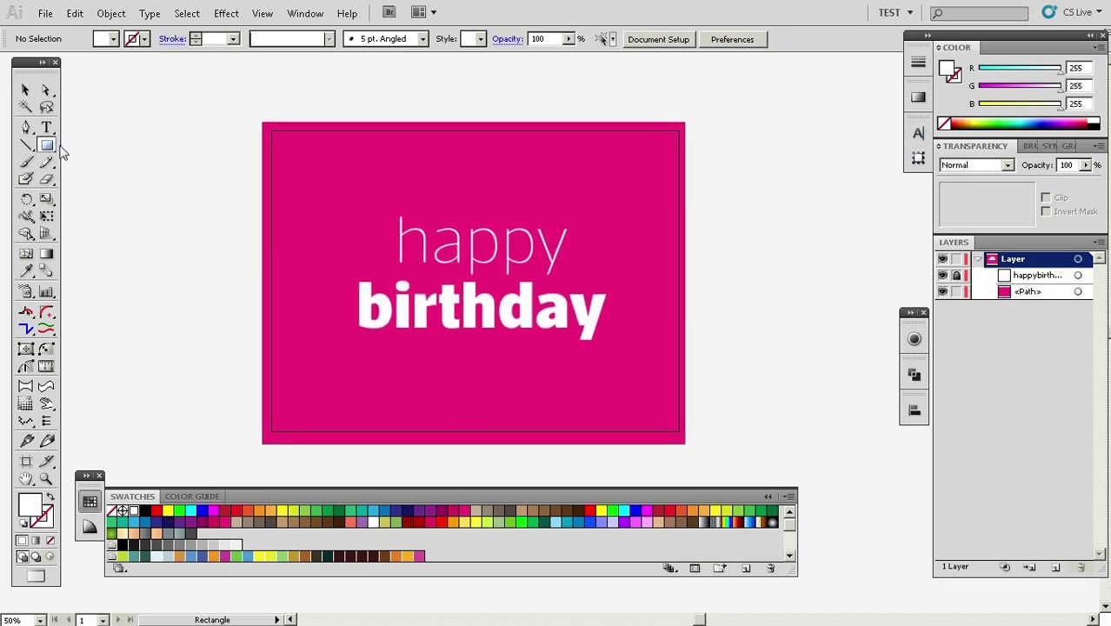
pyautogui.moveTo(289, 102); pyautogui.dragTo(325, 226)
pyautogui.moveTo(644, 435); pyautogui.dragTo(632, 378)
pyautogui.moveTo(580, 248); pyautogui.dragTo(659, 427)
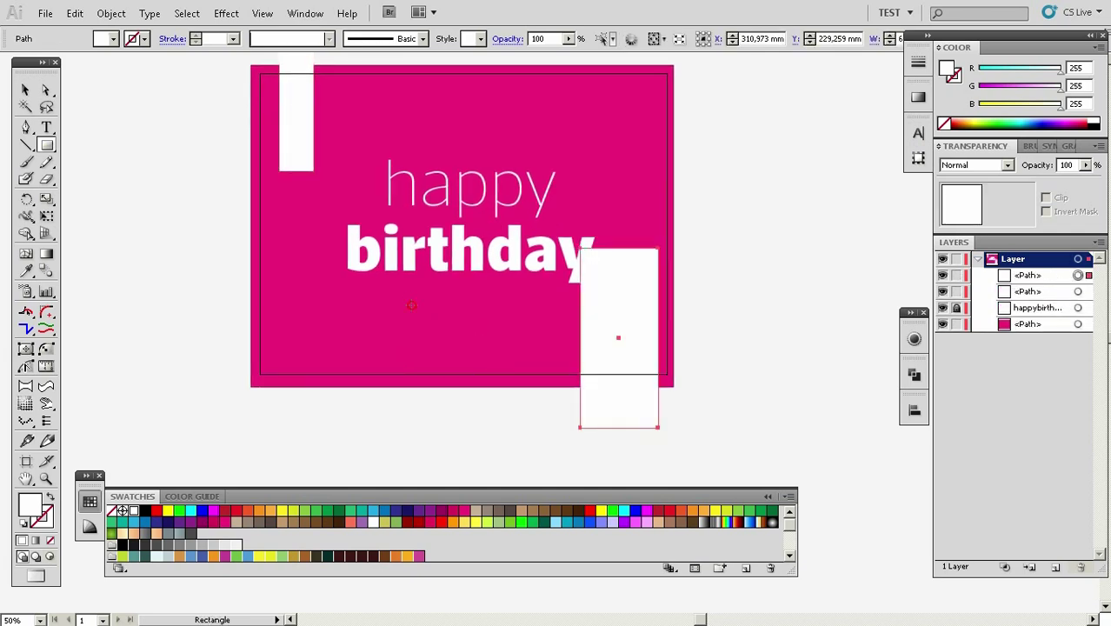
pyautogui.moveTo(411, 302); pyautogui.dragTo(445, 414)
pyautogui.moveTo(315, 286); pyautogui.dragTo(354, 409)
pyautogui.moveTo(523, 148); pyautogui.dragTo(547, 272)
pyautogui.moveTo(417, 148); pyautogui.dragTo(448, 272)
pyautogui.moveTo(611, 60); pyautogui.dragTo(626, 205)
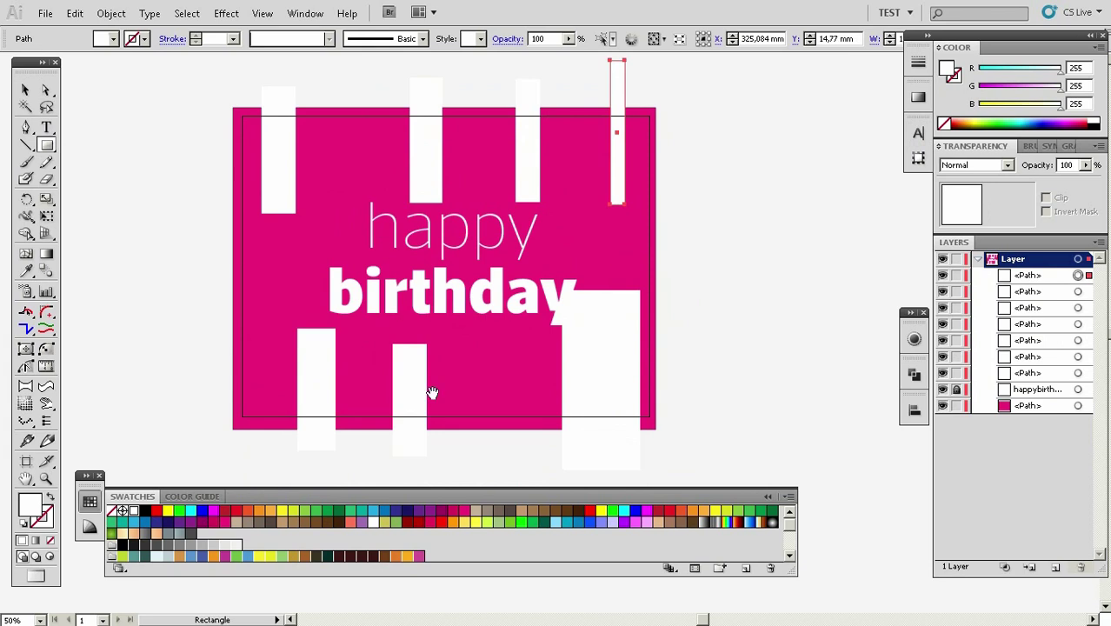
# Add four more upright white rectangles in the free spaces along the card's upper and lower edges
pyautogui.moveTo(399, 329); pyautogui.dragTo(427, 219)
pyautogui.moveTo(496, 243); pyautogui.dragTo(550, 352)
pyautogui.moveTo(350, 316); pyautogui.dragTo(396, 439)
pyautogui.moveTo(590, 278); pyautogui.dragTo(569, 353)
pyautogui.moveTo(419, 132); pyautogui.dragTo(442, 242)
pyautogui.moveTo(558, 134); pyautogui.dragTo(589, 253)
pyautogui.moveTo(601, 331); pyautogui.dragTo(571, 248)
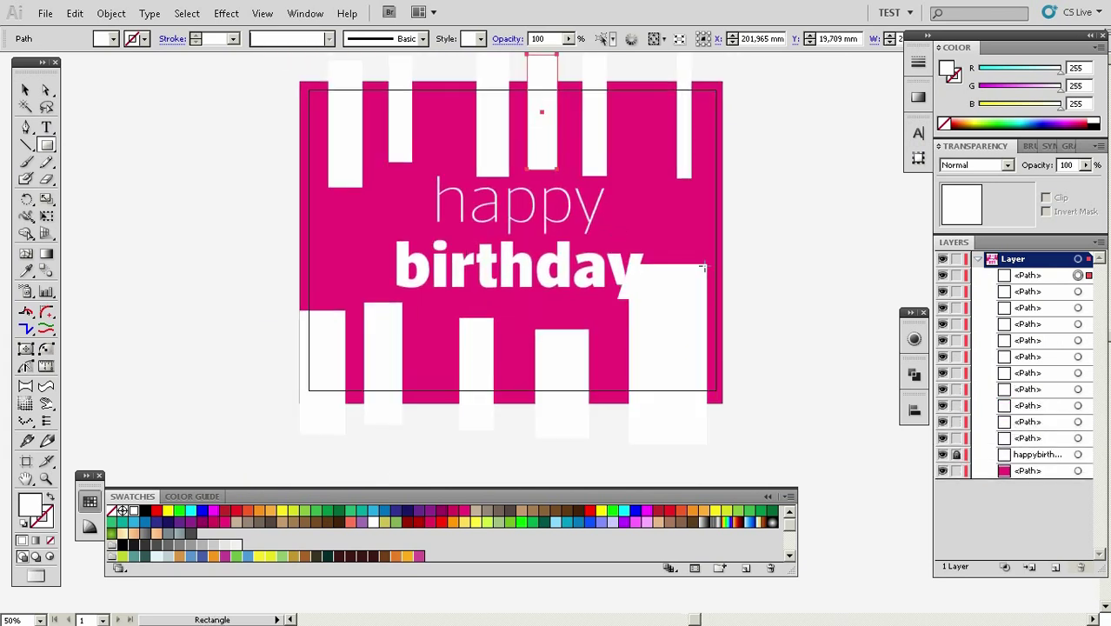
# Deselect the white bars and lock the pink background rectangle in the layer list
pyautogui.press('z')
pyautogui.keyDown('alt'); pyautogui.click(580, 311); pyautogui.keyUp('alt')
pyautogui.press('v')
pyautogui.click(644, 361)
pyautogui.click(957, 470)
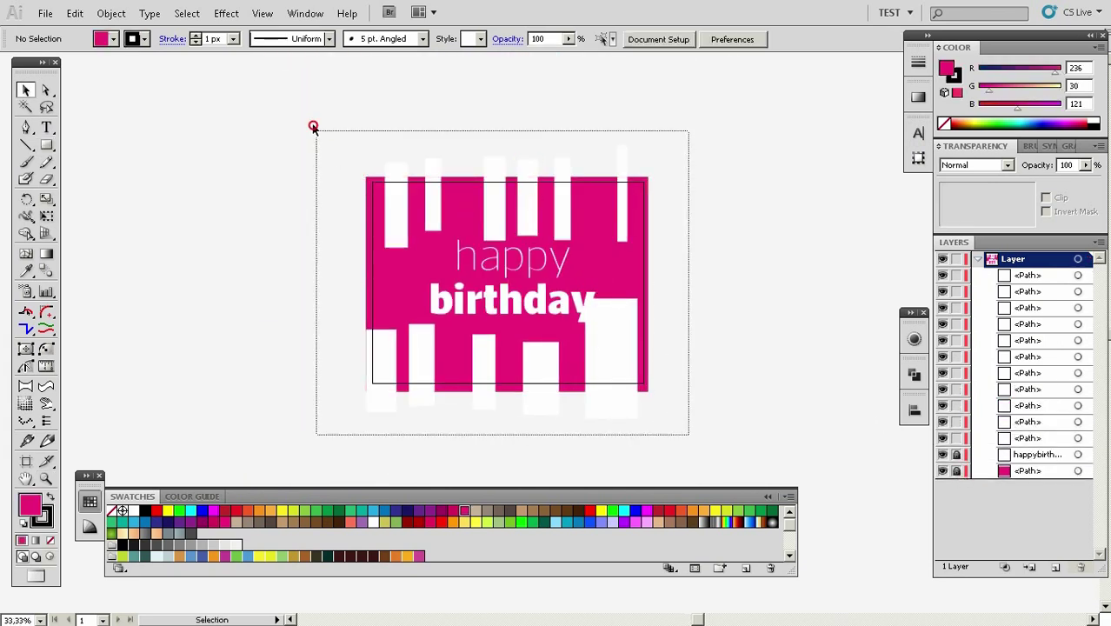
# Select all the white bars and shear them along the horizontal axis by -20 degrees with the preview enabled
pyautogui.moveTo(335, 153); pyautogui.dragTo(687, 435)
pyautogui.rightClick(602, 318)
pyautogui.moveTo(661, 483)
pyautogui.click(534, 560)
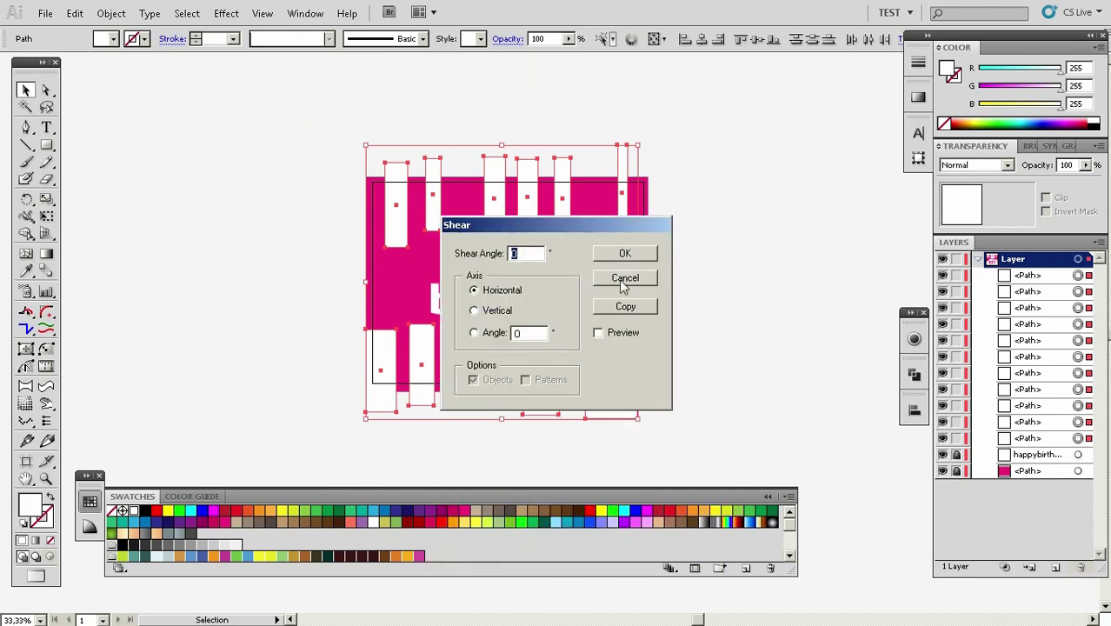
pyautogui.click(597, 332)
pyautogui.doubleClick(521, 255)
pyautogui.write('20')
pyautogui.click(633, 351)
pyautogui.doubleClick(520, 255)
pyautogui.write('-20')
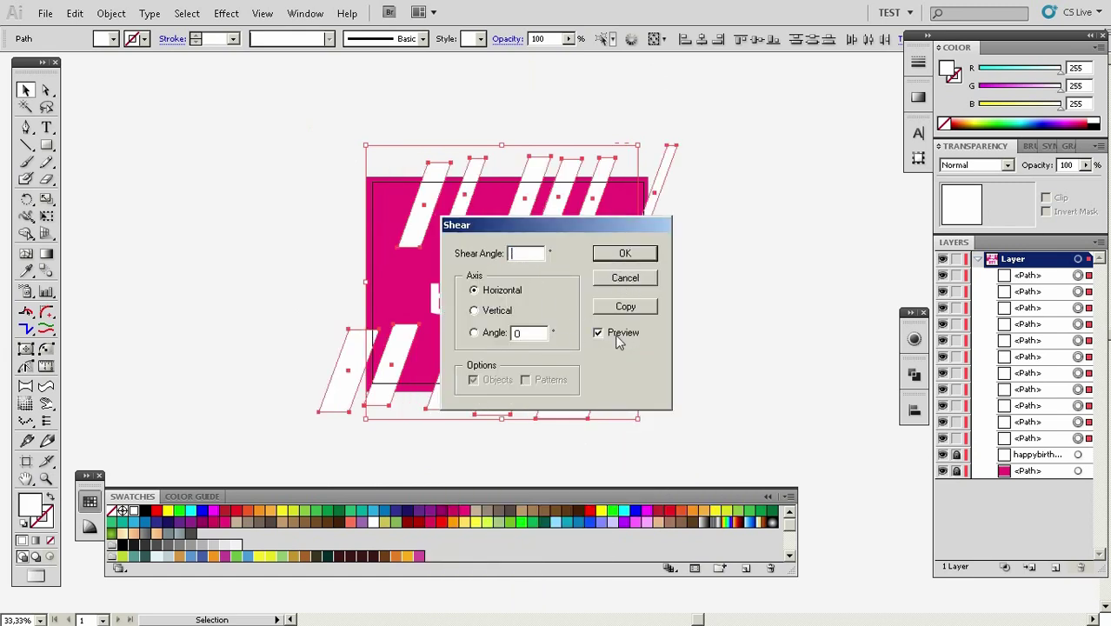
pyautogui.click(621, 346)
pyautogui.click(626, 254)
pyautogui.click(718, 288)
# Shift the lower-left slanted bar outward over the card's edge and the lower-right bar slightly down with the Group Selection tool
pyautogui.press('z')
pyautogui.click(522, 314)
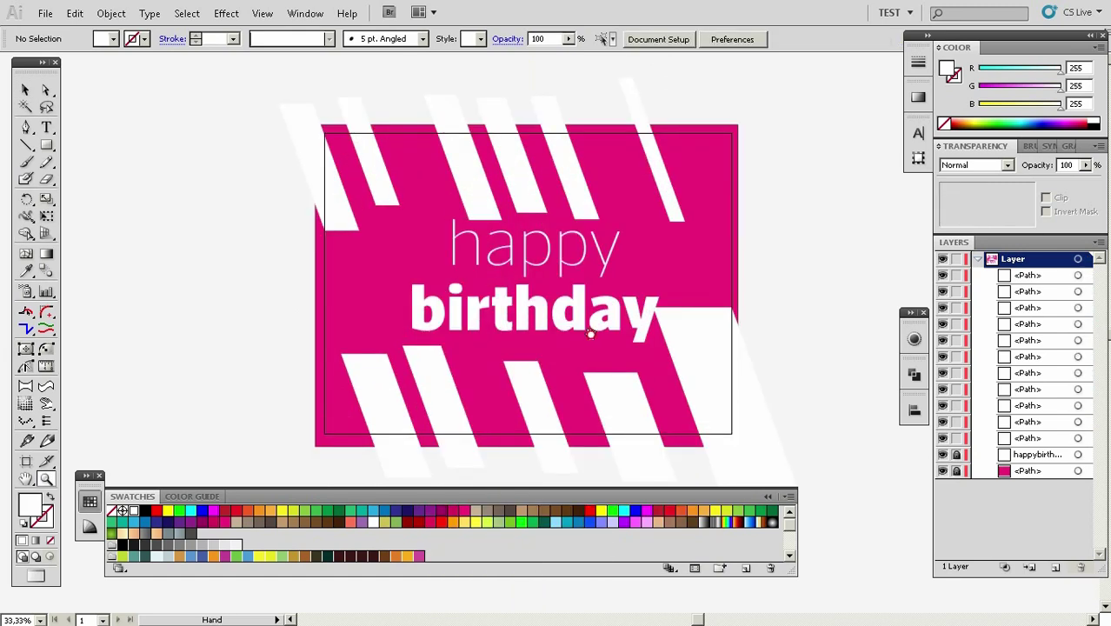
pyautogui.moveTo(598, 329); pyautogui.dragTo(561, 278)
pyautogui.press('v')
pyautogui.click(676, 328)
pyautogui.press('a')
pyautogui.moveTo(350, 359); pyautogui.dragTo(311, 368)
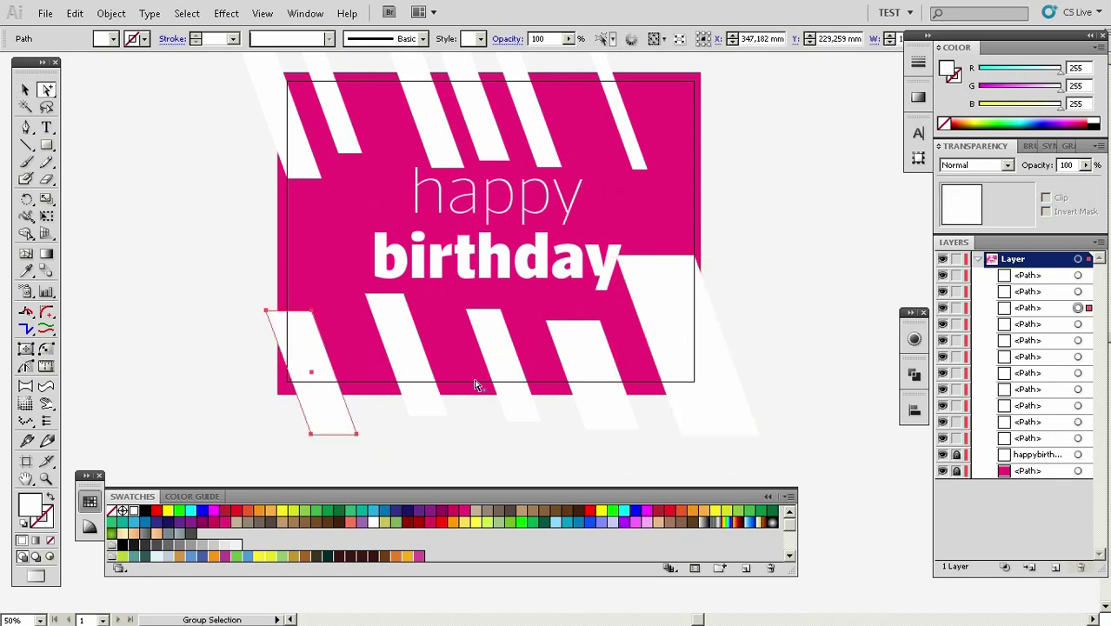
pyautogui.moveTo(688, 326); pyautogui.dragTo(700, 357)
pyautogui.moveTo(725, 199); pyautogui.dragTo(732, 248)
pyautogui.click(731, 247)
pyautogui.press('v')
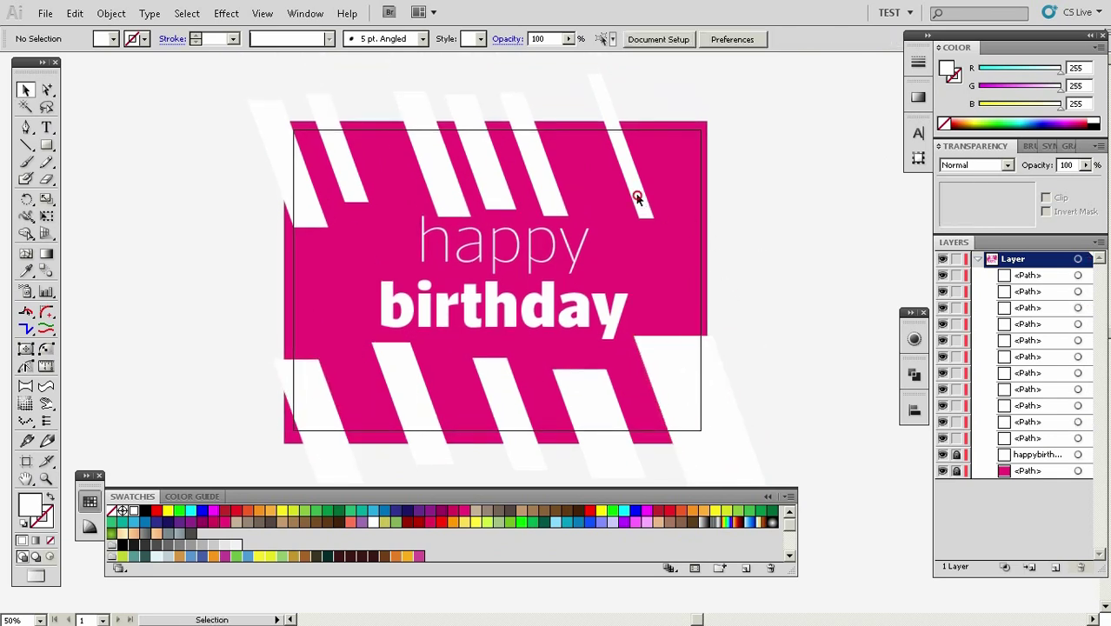
pyautogui.rightClick(643, 205)
pyautogui.click(740, 157)
pyautogui.press('a')
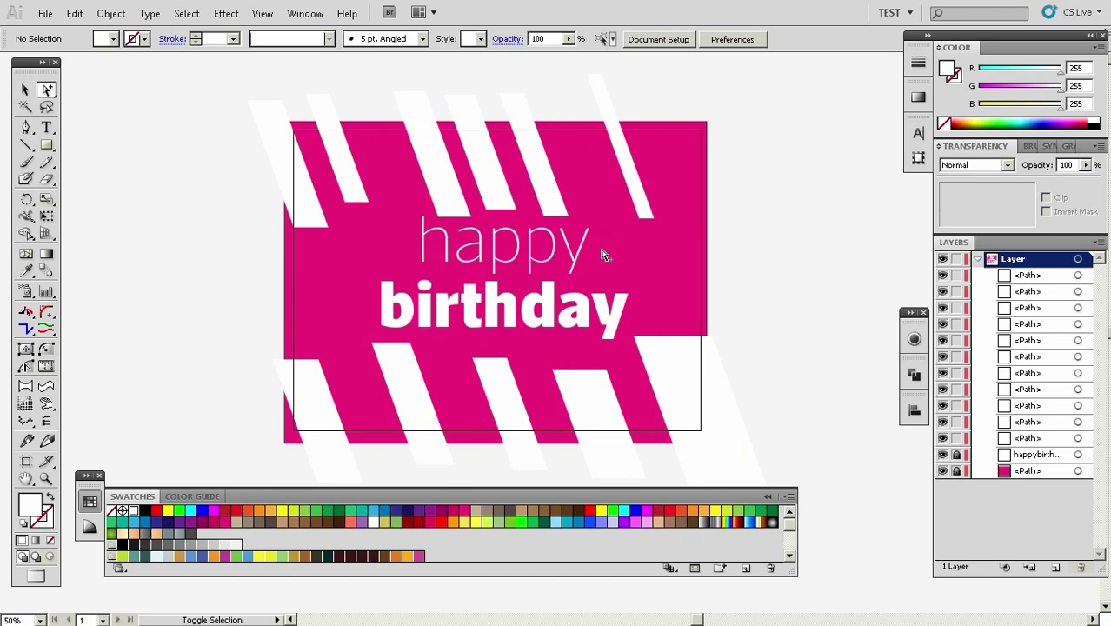
pyautogui.click(643, 206)
pyautogui.rightClick(644, 198)
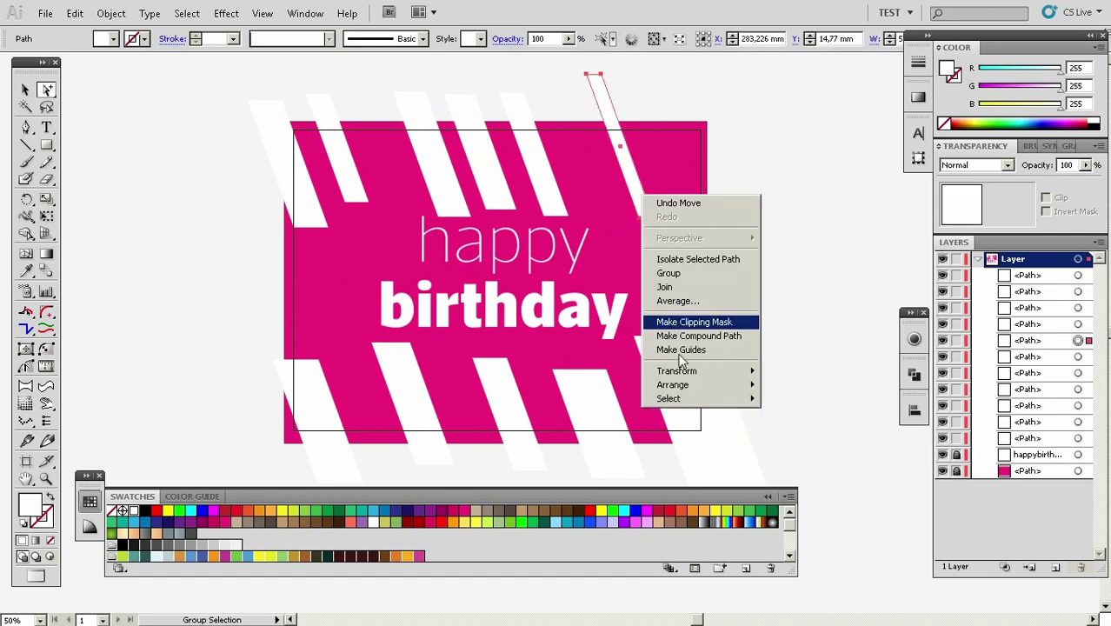
pyautogui.moveTo(679, 371)
pyautogui.click(530, 448)
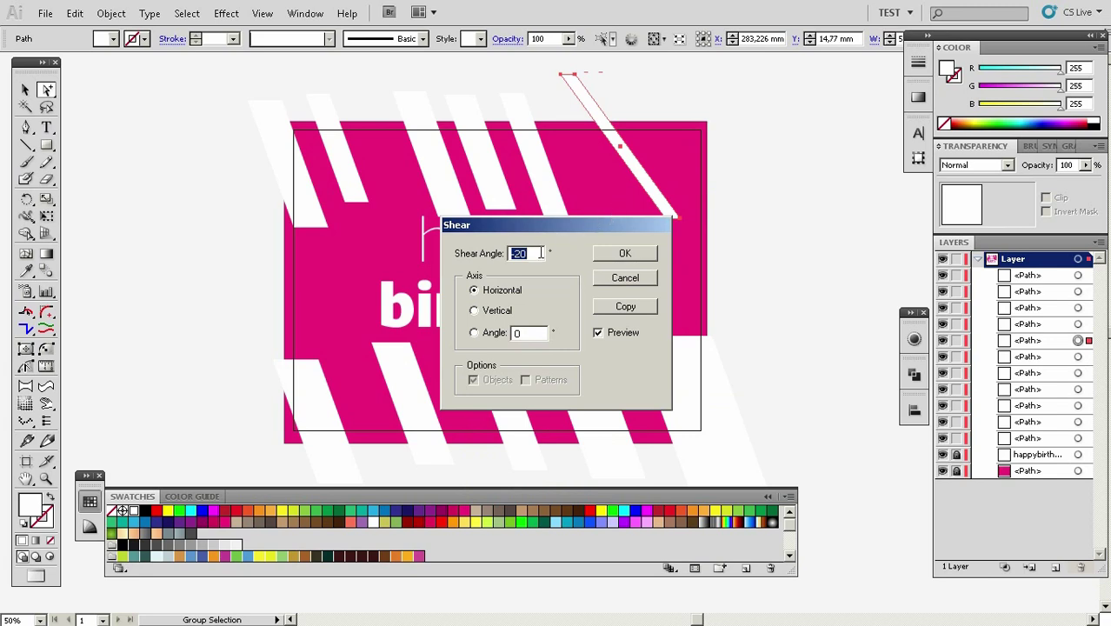
pyautogui.moveTo(566, 217); pyautogui.dragTo(593, 202)
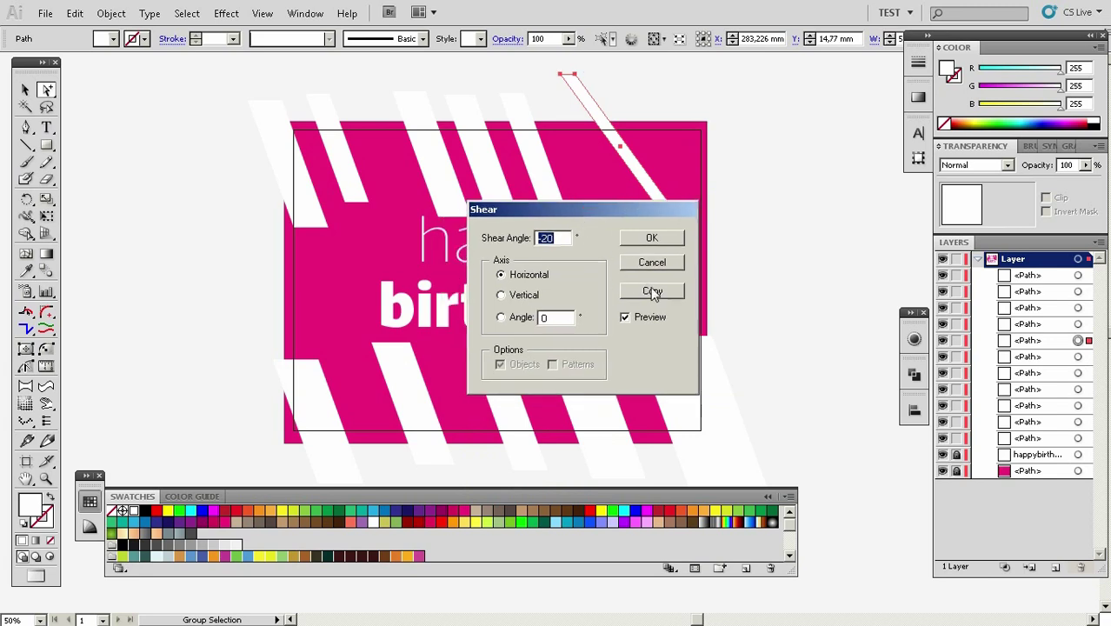
pyautogui.click(655, 264)
pyautogui.click(751, 224)
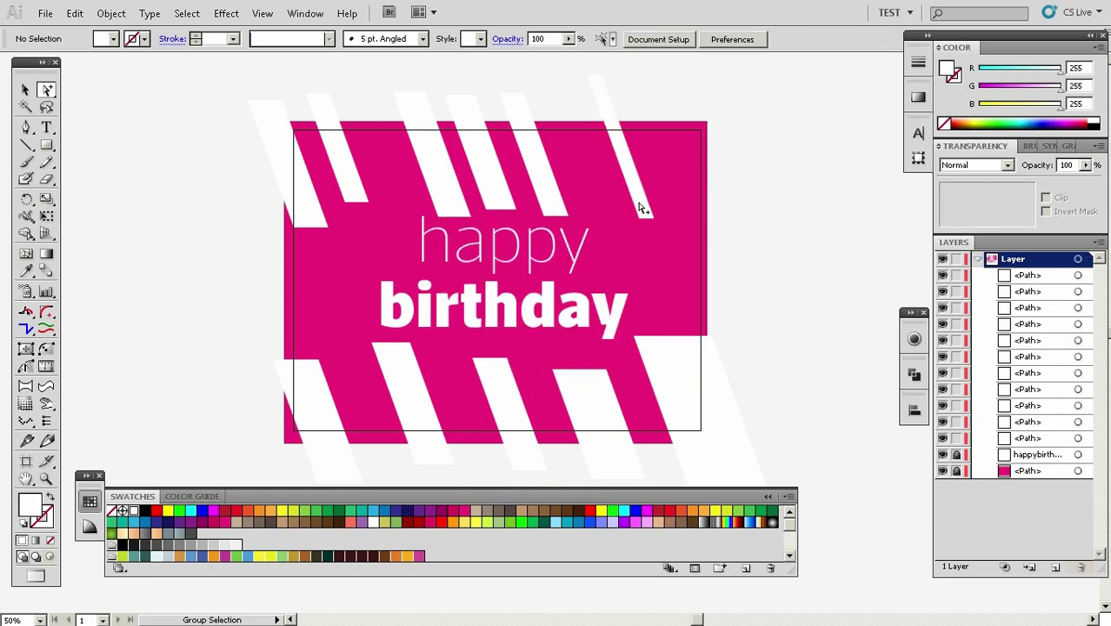
# Spread out the upper slanted bars, moving the thin one to the card's right edge and the leftmost one further down
pyautogui.moveTo(643, 203); pyautogui.dragTo(695, 219)
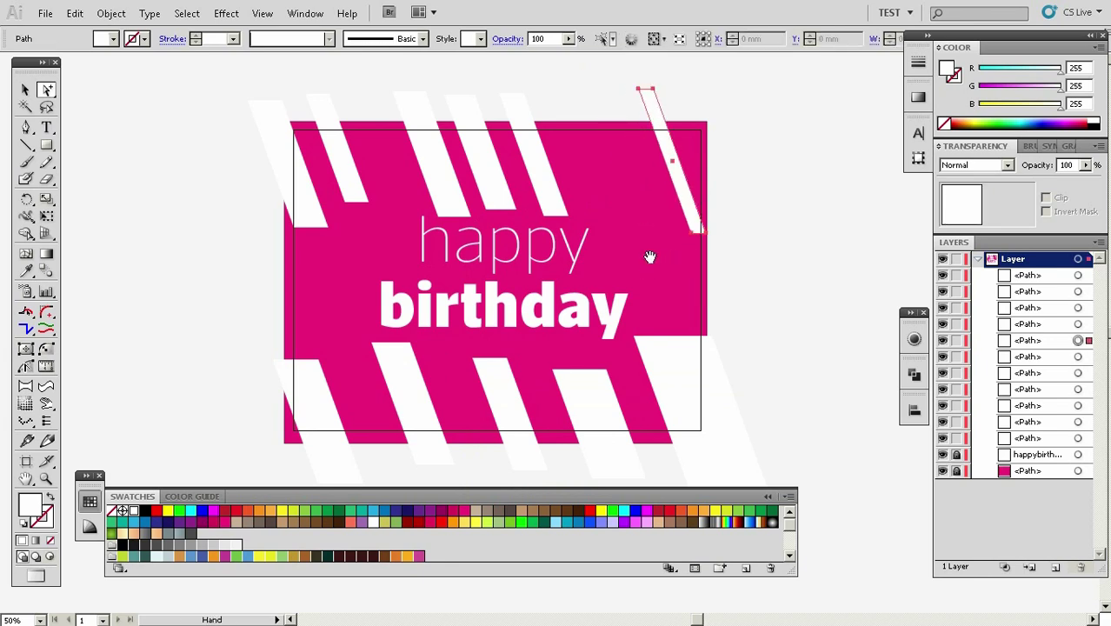
pyautogui.moveTo(554, 200); pyautogui.dragTo(602, 186)
pyautogui.moveTo(501, 184); pyautogui.dragTo(523, 163)
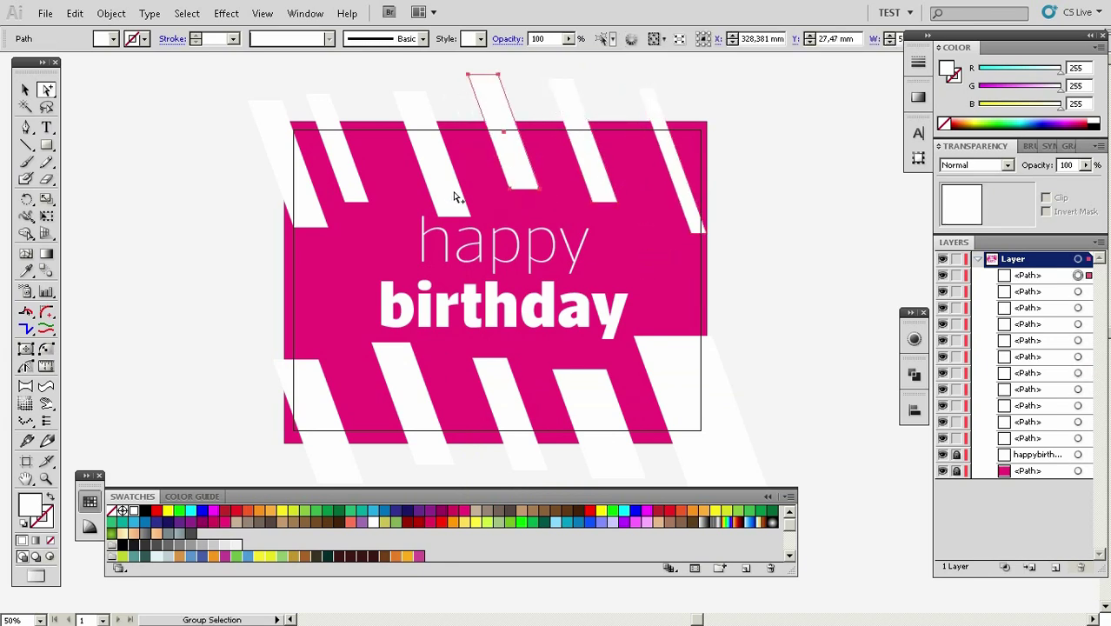
pyautogui.moveTo(312, 216); pyautogui.dragTo(306, 264)
pyautogui.moveTo(358, 190); pyautogui.dragTo(339, 178)
# Spread out the lower slanted bars, shifting the lower-right one outward and the others to the left, and collapse the swatches
pyautogui.moveTo(313, 413); pyautogui.dragTo(288, 382)
pyautogui.moveTo(422, 400); pyautogui.dragTo(385, 402)
pyautogui.moveTo(498, 409); pyautogui.dragTo(456, 424)
pyautogui.moveTo(705, 393); pyautogui.dragTo(742, 412)
pyautogui.moveTo(597, 414); pyautogui.dragTo(657, 324)
pyautogui.click(89, 503)
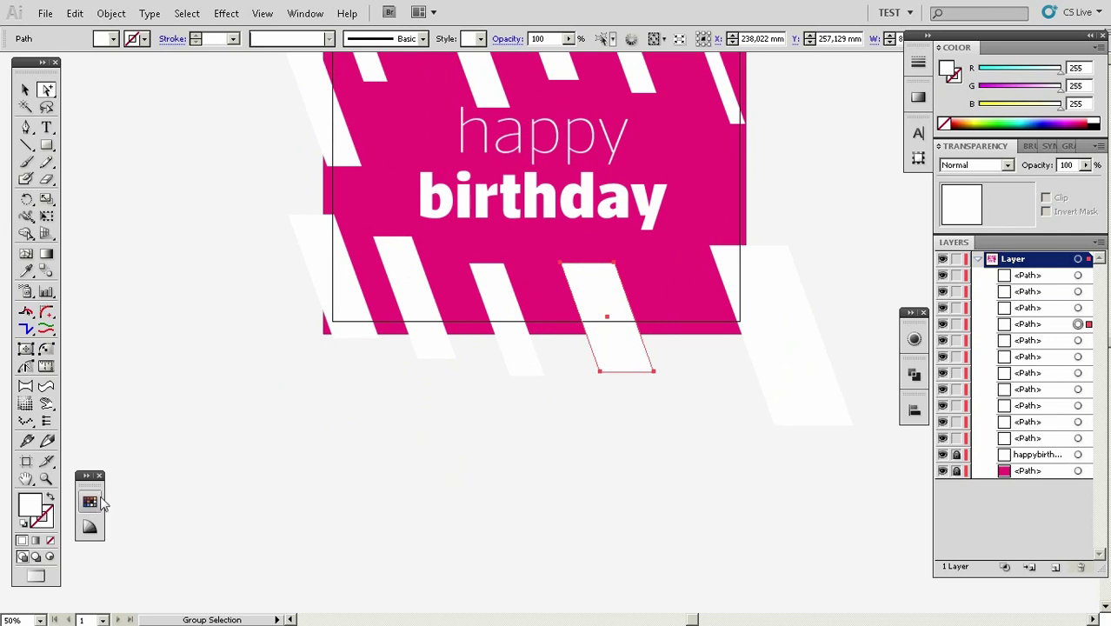
pyautogui.press('v')
pyautogui.click(457, 405)
pyautogui.moveTo(528, 276); pyautogui.dragTo(474, 417)
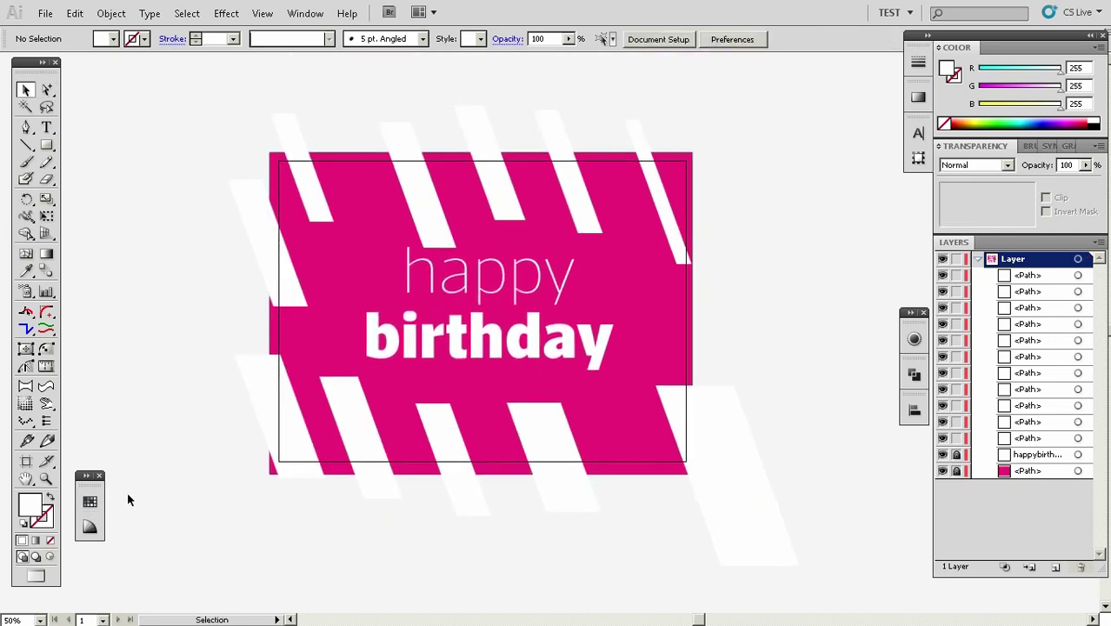
# Unlock and select the pink background, and set its colour as the base colour of the Color Guide
pyautogui.click(89, 528)
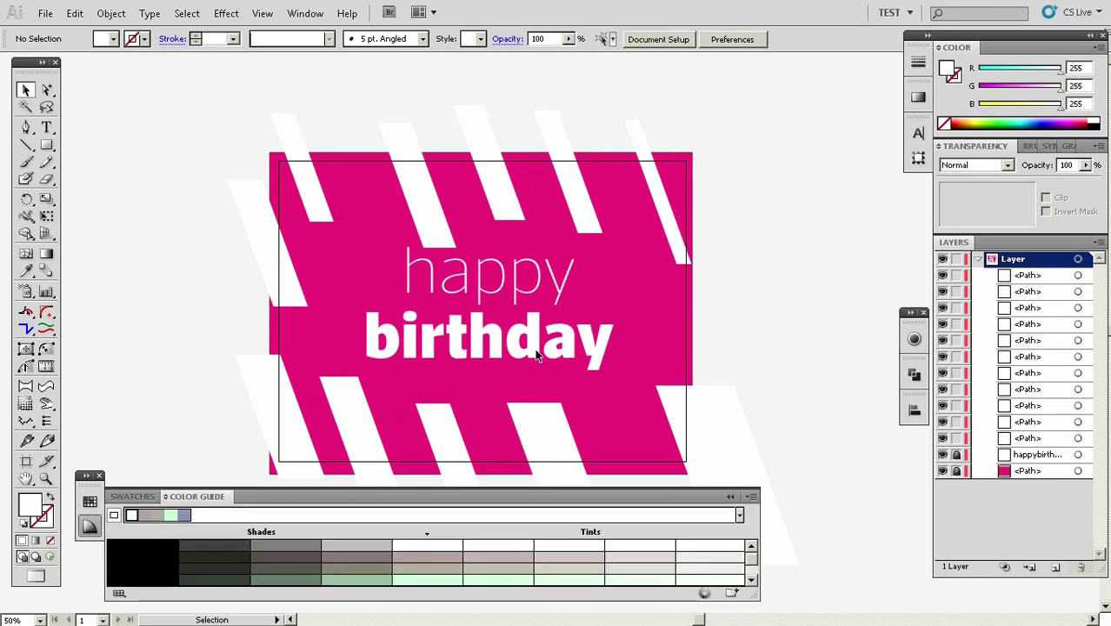
pyautogui.moveTo(610, 406); pyautogui.dragTo(590, 352)
pyautogui.press('a')
pyautogui.click(957, 471)
pyautogui.click(1078, 472)
pyautogui.moveTo(573, 277); pyautogui.dragTo(568, 301)
pyautogui.click(707, 281)
pyautogui.click(632, 291)
pyautogui.moveTo(618, 353); pyautogui.dragTo(650, 366)
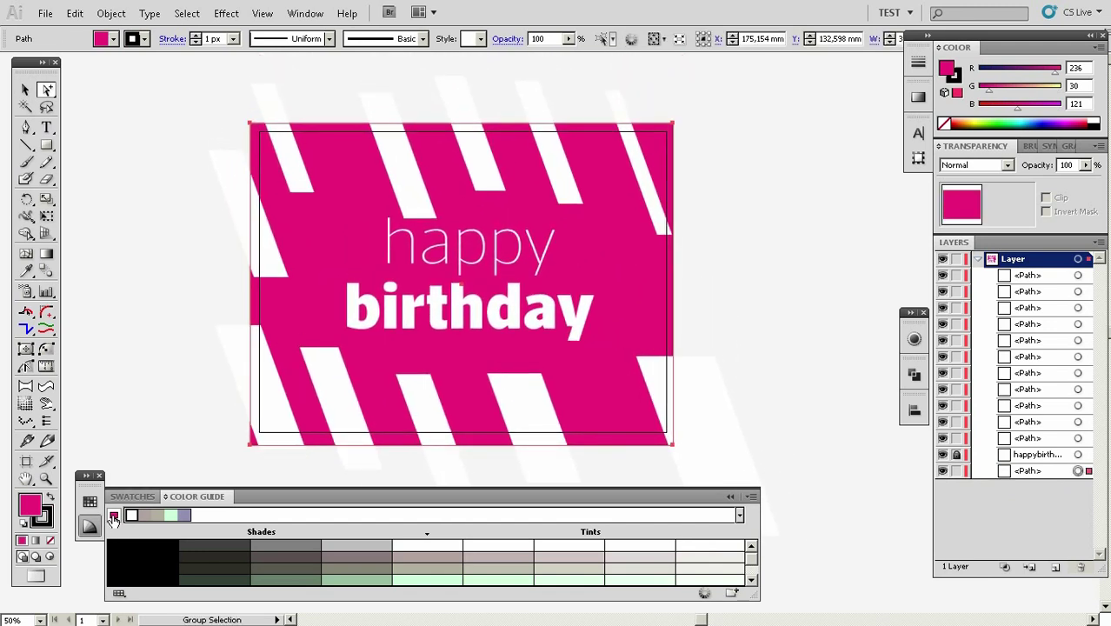
pyautogui.click(113, 515)
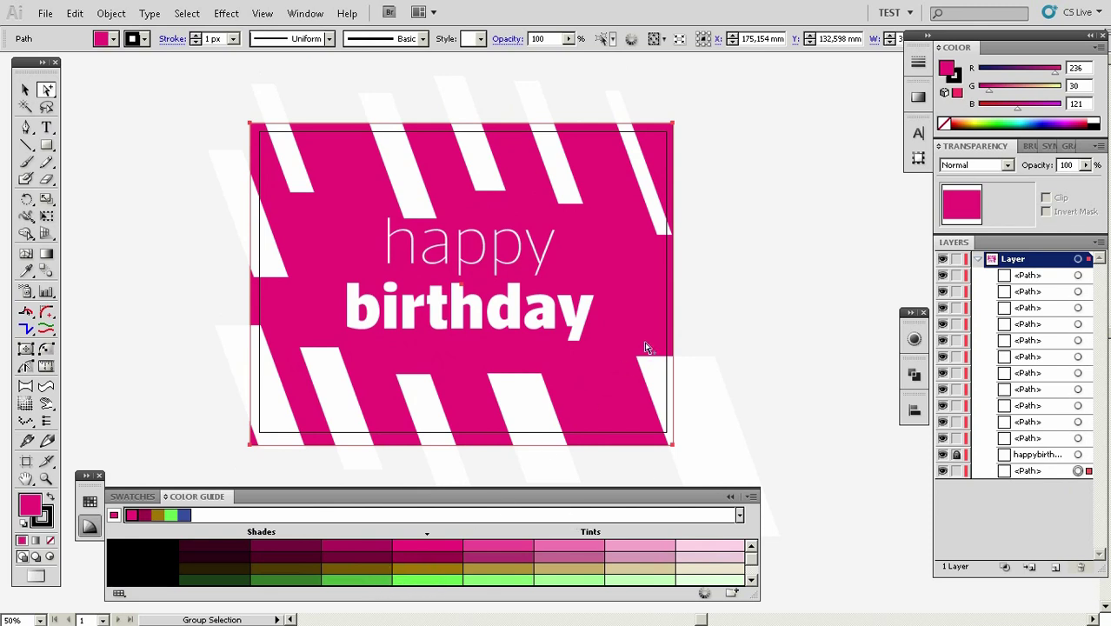
pyautogui.click(722, 296)
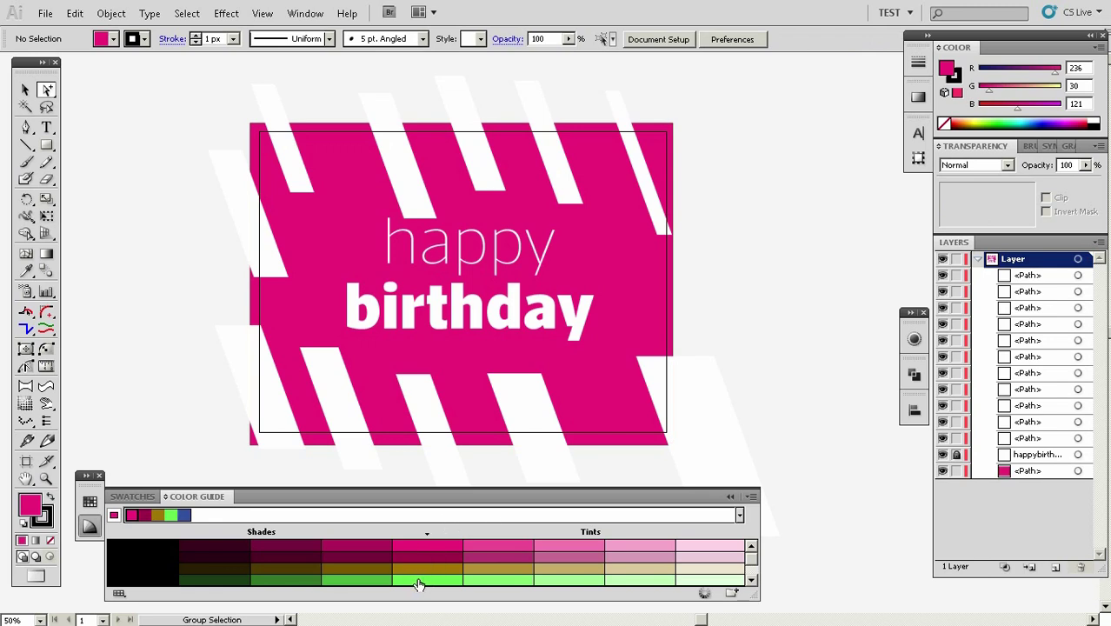
# Fill four upper bars, the second lower bar from the left and the lower-right bar with the Color Guide's green (RGB 101, 239, 78)
pyautogui.click(418, 580)
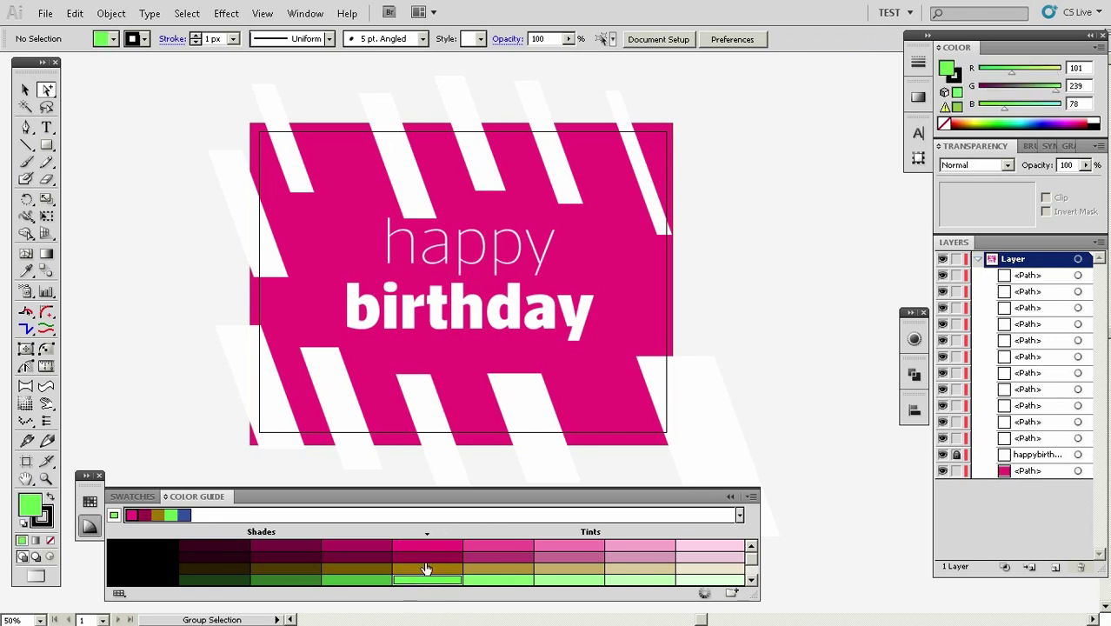
pyautogui.moveTo(492, 420); pyautogui.dragTo(498, 414)
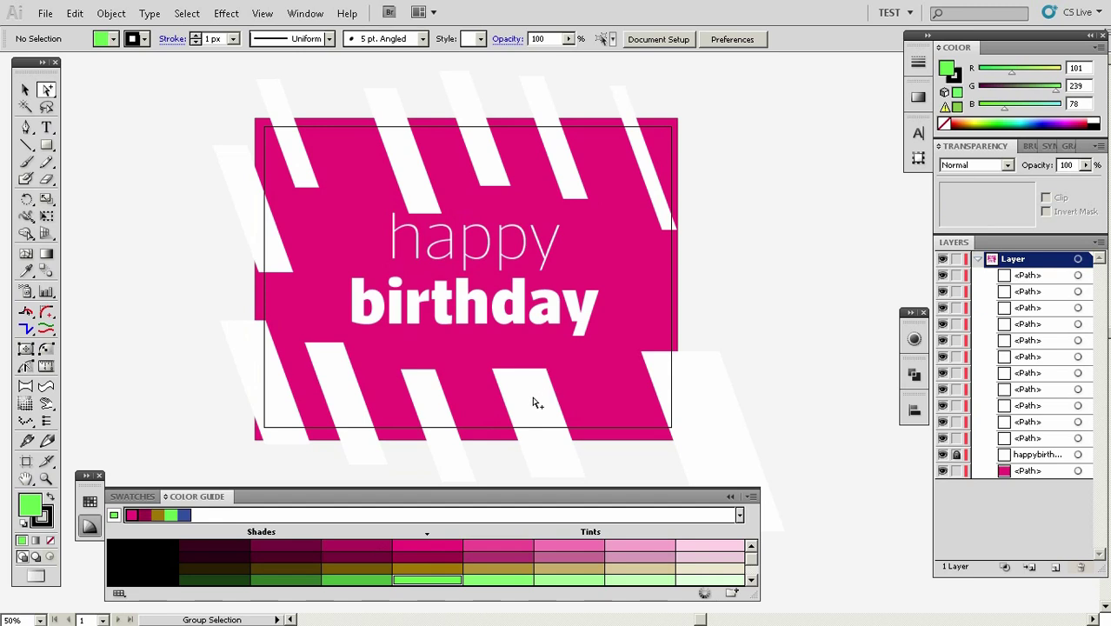
pyautogui.scroll(-1, 592, 383)
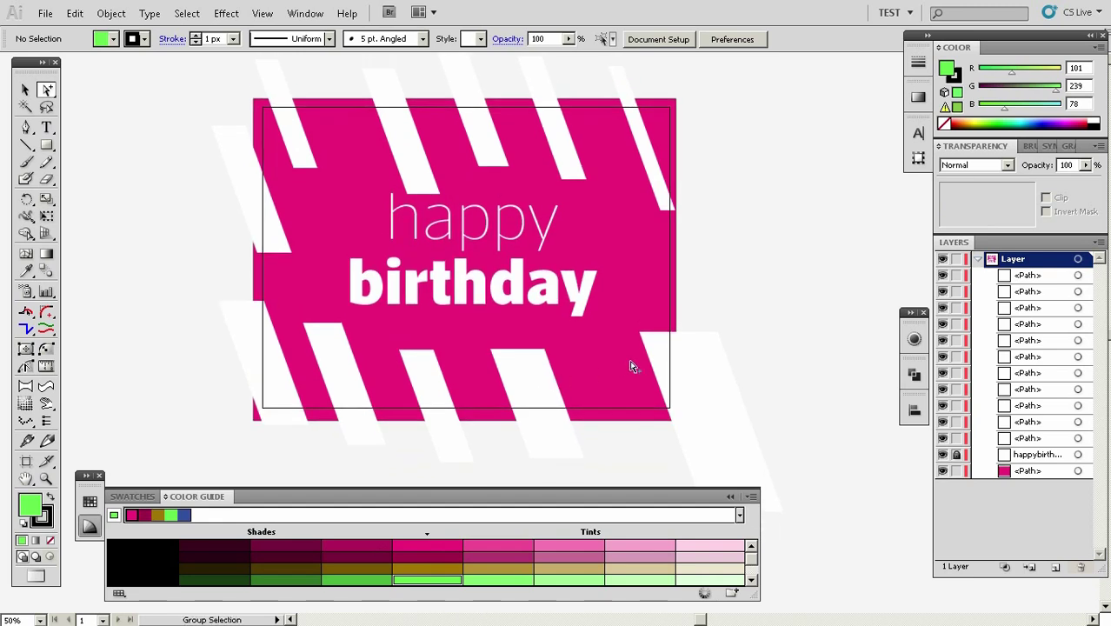
pyautogui.click(702, 372)
pyautogui.keyDown('shift'); pyautogui.click(310, 158); pyautogui.keyUp('shift')
pyautogui.keyDown('shift'); pyautogui.click(365, 339); pyautogui.keyUp('shift')
pyautogui.keyDown('shift'); pyautogui.click(421, 187); pyautogui.keyUp('shift')
pyautogui.keyDown('shift'); pyautogui.click(494, 161); pyautogui.keyUp('shift')
pyautogui.keyDown('shift'); pyautogui.click(579, 170); pyautogui.keyUp('shift')
pyautogui.click(412, 580)
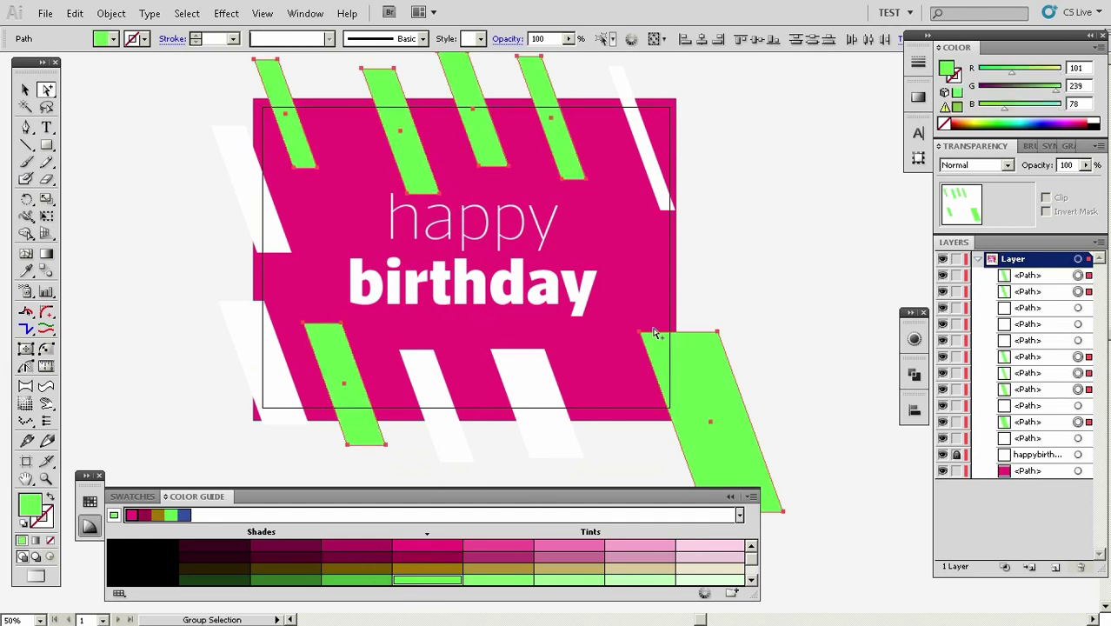
pyautogui.press('ctrl')
pyautogui.click(652, 464)
# Fill the thin upper-right bar and the lower-left bar with the light pink tint RGB 244, 120, 175
pyautogui.click(659, 165)
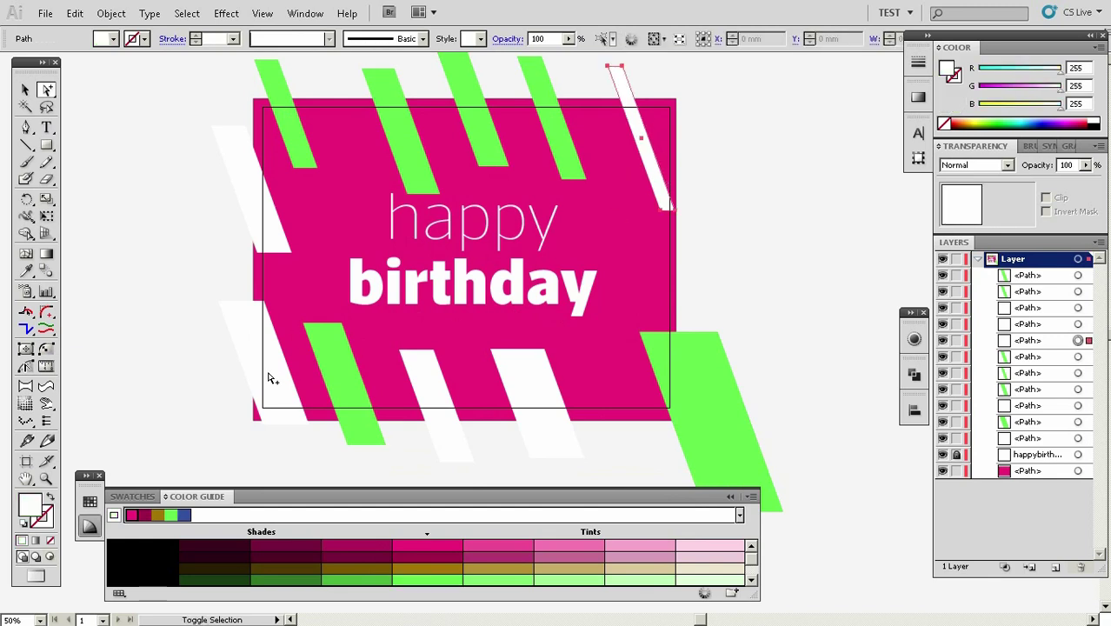
pyautogui.keyDown('shift'); pyautogui.click(269, 379); pyautogui.keyUp('shift')
pyautogui.click(546, 549)
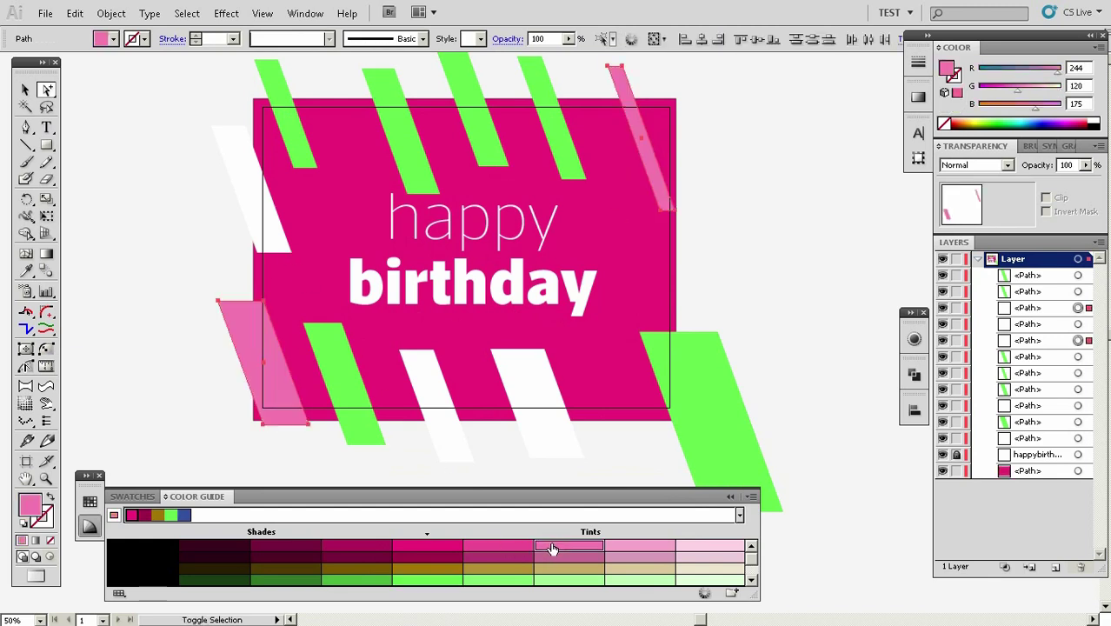
pyautogui.click(539, 394)
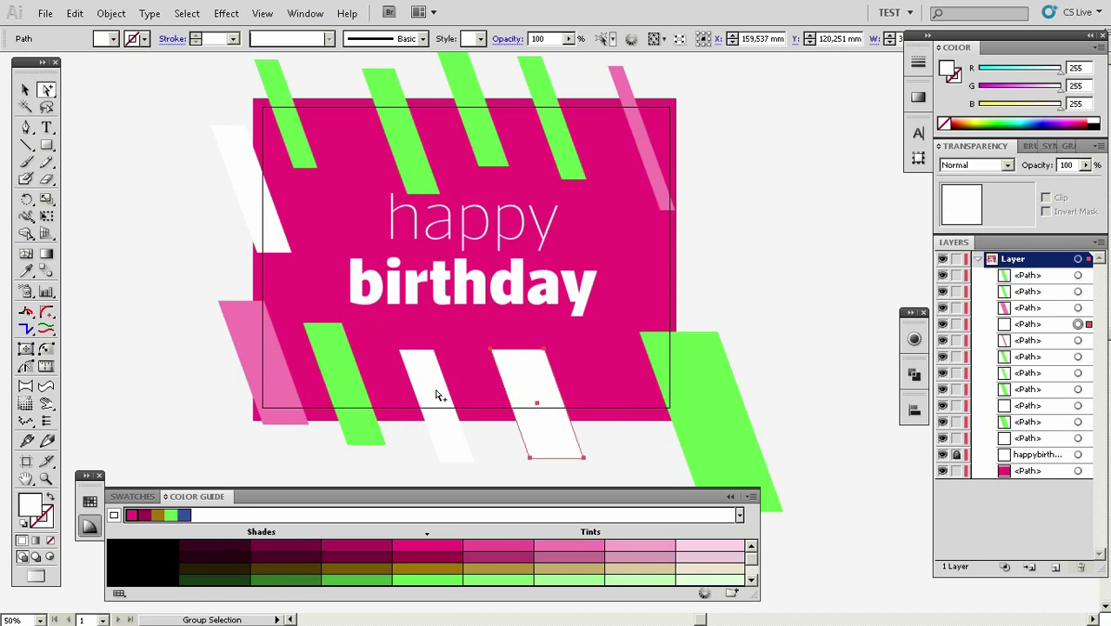
pyautogui.click(727, 276)
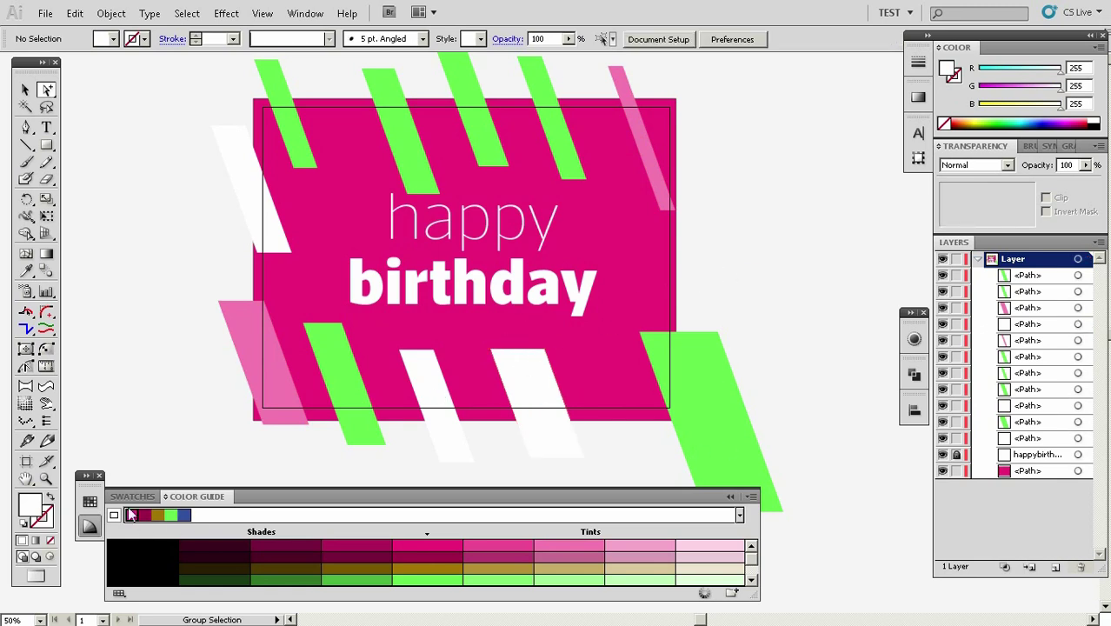
# Collapse the Color Guide and activate the Selection tool
pyautogui.click(89, 526)
pyautogui.scroll(1, 487, 346)
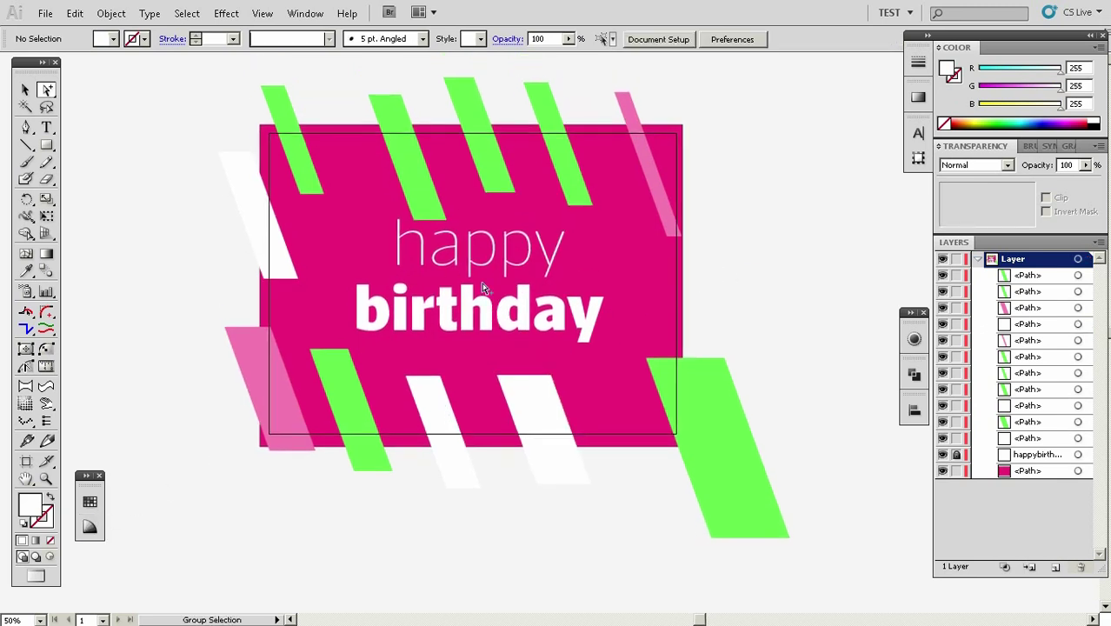
pyautogui.scroll(3, 374, 296)
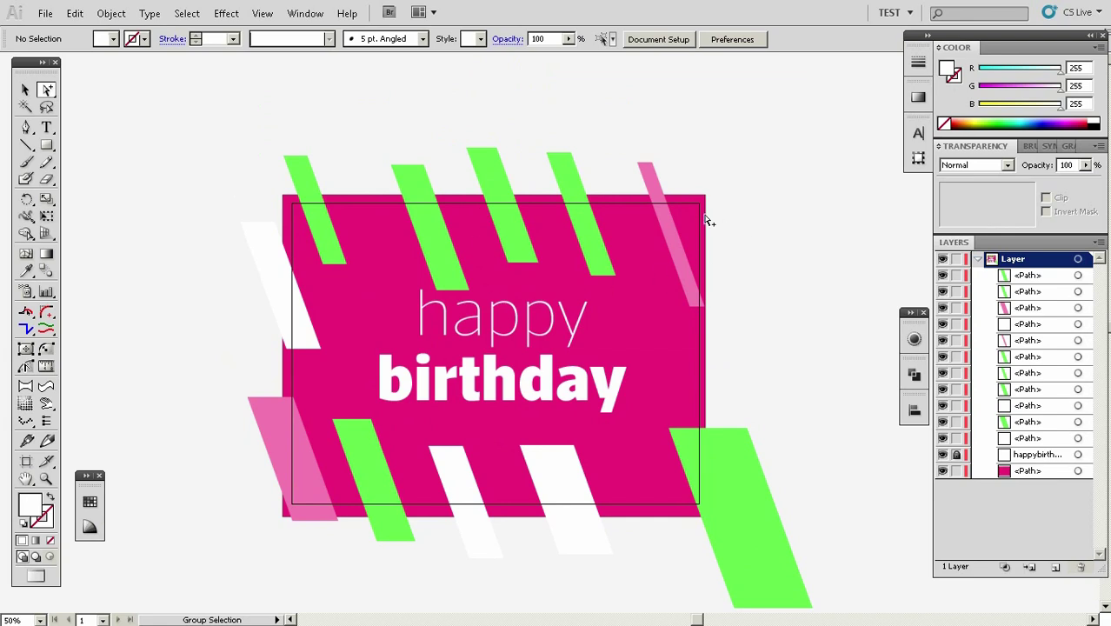
pyautogui.press('v')
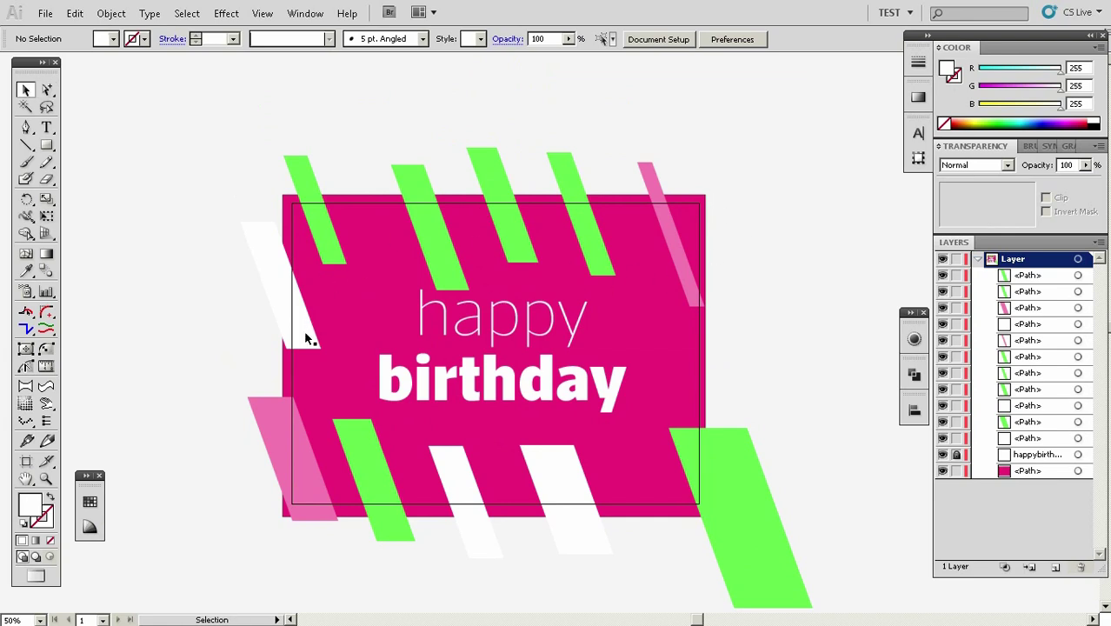
# Duplicate bars around the card: green and white copies along the upper edge, two pink ones at lower right, a wide green one at lower left
pyautogui.moveTo(308, 328); pyautogui.dragTo(359, 245)
pyautogui.moveTo(433, 239); pyautogui.dragTo(301, 258)
pyautogui.moveTo(300, 465); pyautogui.dragTo(621, 523)
pyautogui.moveTo(435, 237); pyautogui.dragTo(525, 201)
pyautogui.moveTo(705, 505); pyautogui.dragTo(370, 513)
pyautogui.moveTo(625, 525); pyautogui.dragTo(717, 429)
pyautogui.moveTo(584, 226); pyautogui.dragTo(672, 199)
pyautogui.moveTo(436, 238); pyautogui.dragTo(360, 197)
pyautogui.moveTo(309, 328); pyautogui.dragTo(537, 257)
# Widen the duplicated white bar at the upper centre of the card by moving its slanted side outward to the left
pyautogui.press('a')
pyautogui.click(481, 256)
pyautogui.keyDown('shift'); pyautogui.click(436, 129); pyautogui.keyUp('shift')
pyautogui.hotkey('ctrl', 'shift', 'a')
pyautogui.moveTo(481, 225); pyautogui.dragTo(497, 249)
pyautogui.moveTo(595, 280); pyautogui.dragTo(583, 226)
pyautogui.hotkey('ctrl', 'shift', 'a')
pyautogui.moveTo(537, 351); pyautogui.dragTo(425, 371)
pyautogui.moveTo(494, 350); pyautogui.dragTo(557, 327)
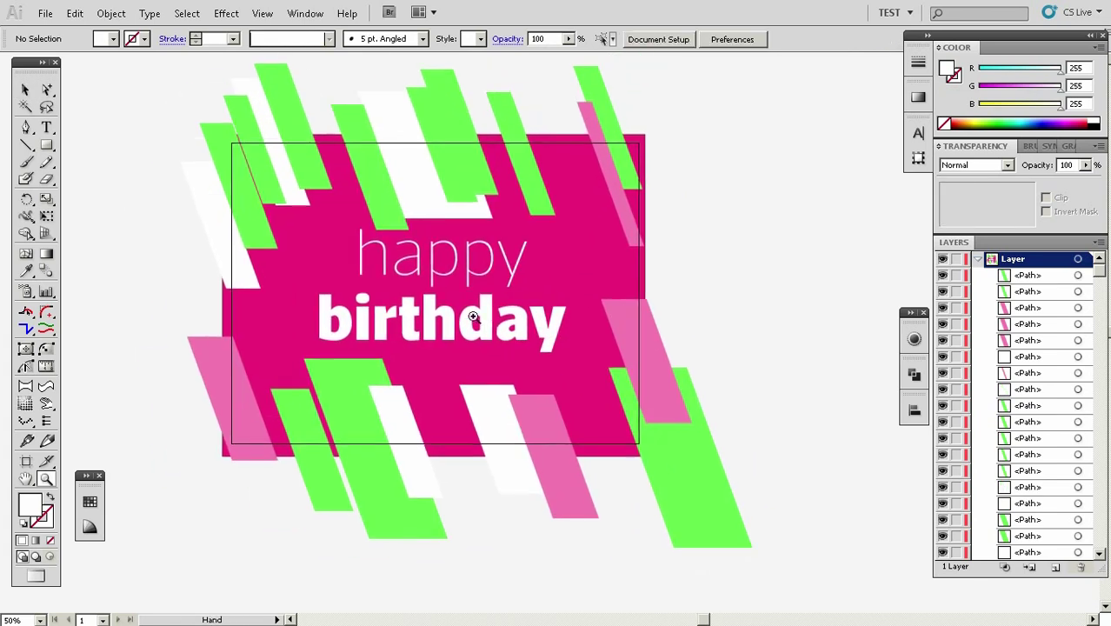
# Select all the slanted bars without the pink background and group them
pyautogui.click(575, 326)
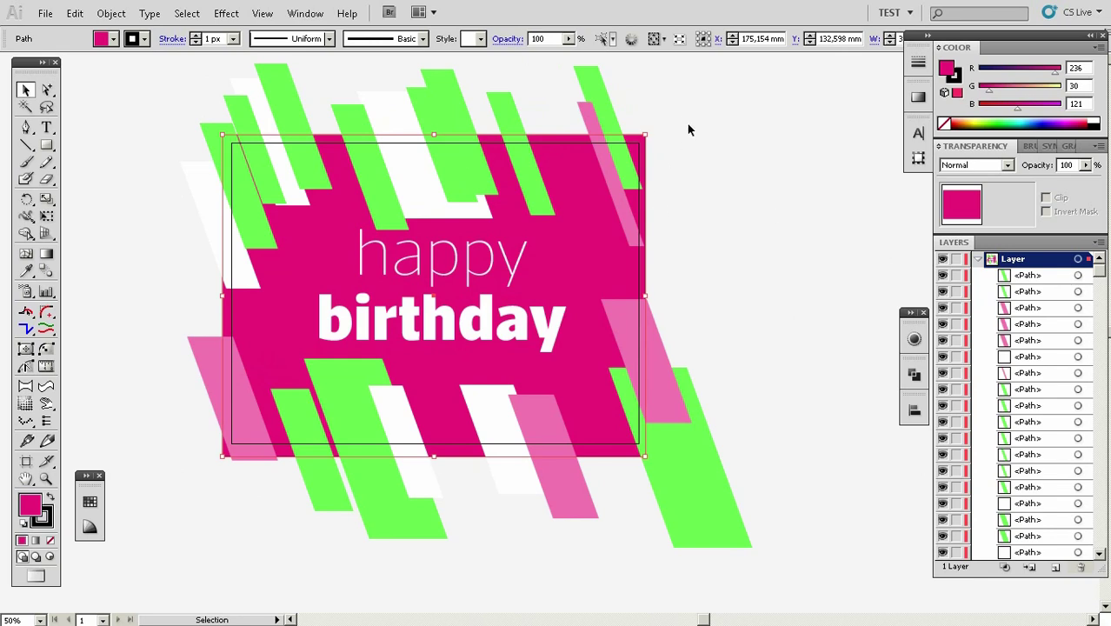
pyautogui.moveTo(746, 101); pyautogui.dragTo(174, 502)
pyautogui.moveTo(1102, 273); pyautogui.dragTo(1095, 554)
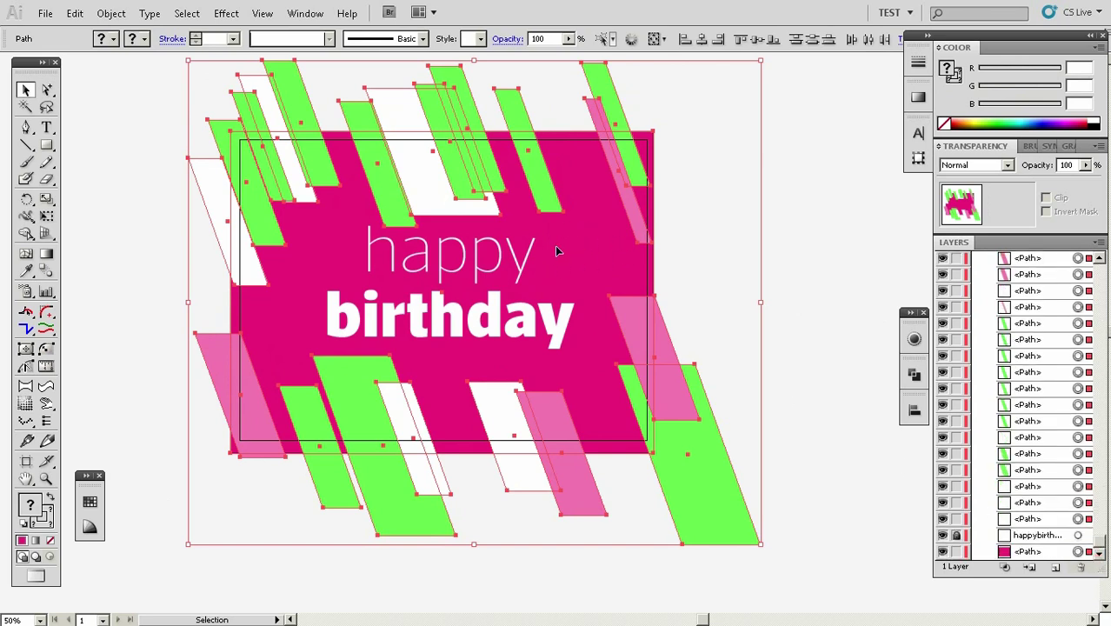
pyautogui.keyDown('shift'); pyautogui.click(587, 252); pyautogui.keyUp('shift')
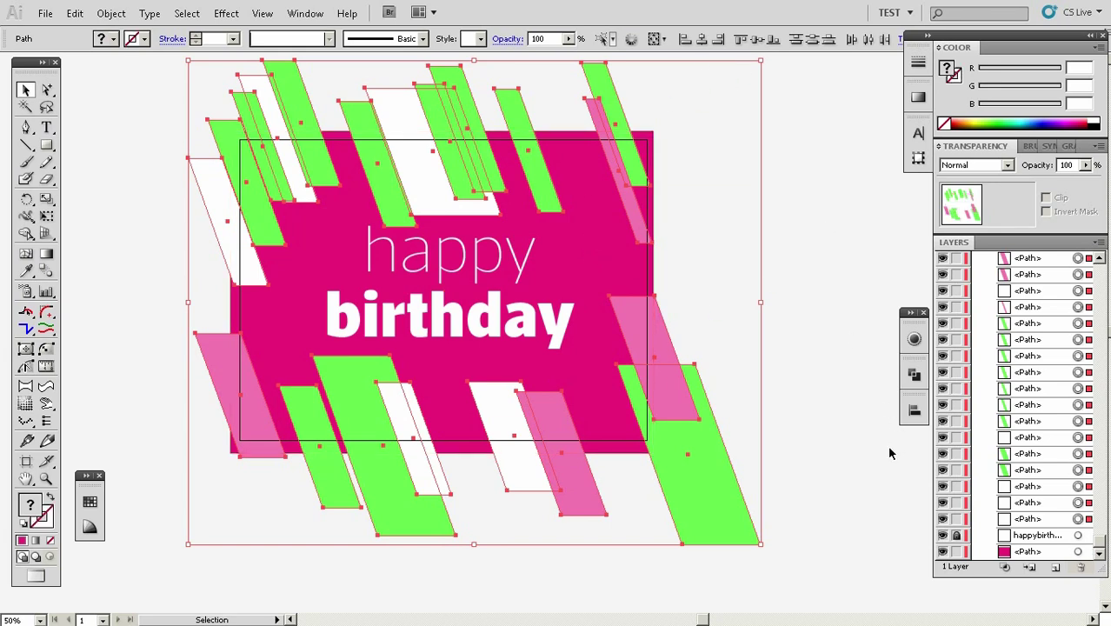
pyautogui.press('a')
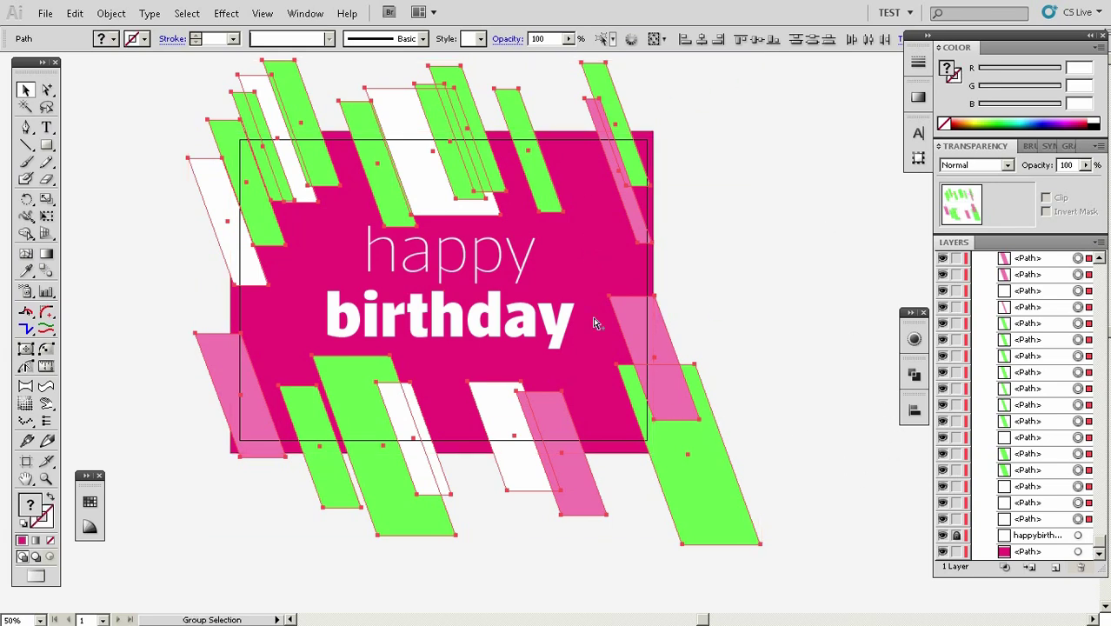
pyautogui.press('v')
pyautogui.click(111, 13)
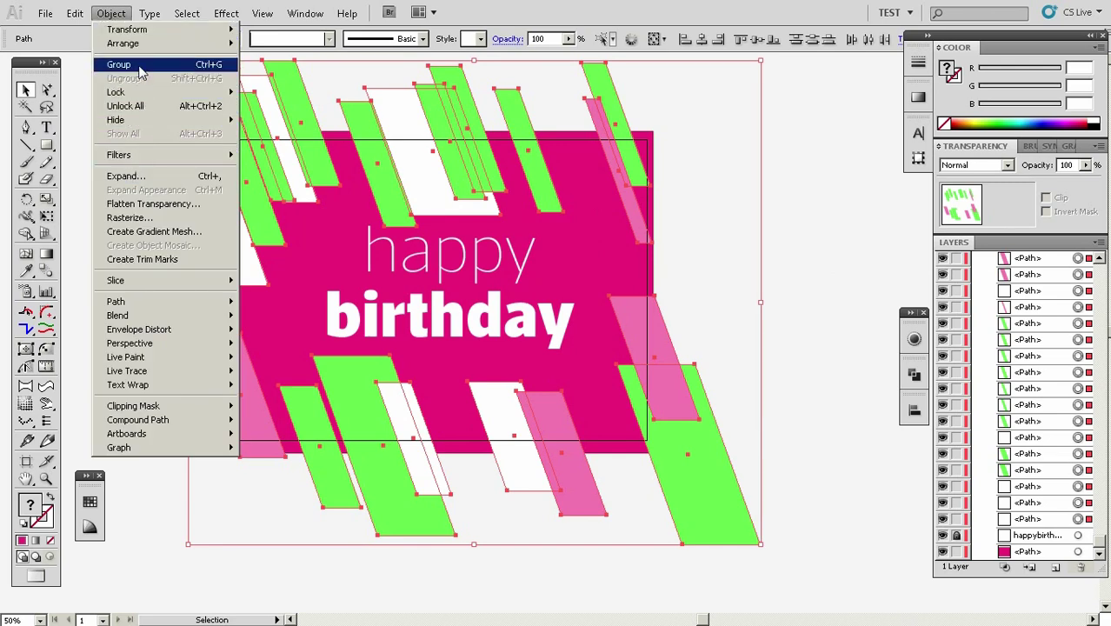
pyautogui.click(122, 66)
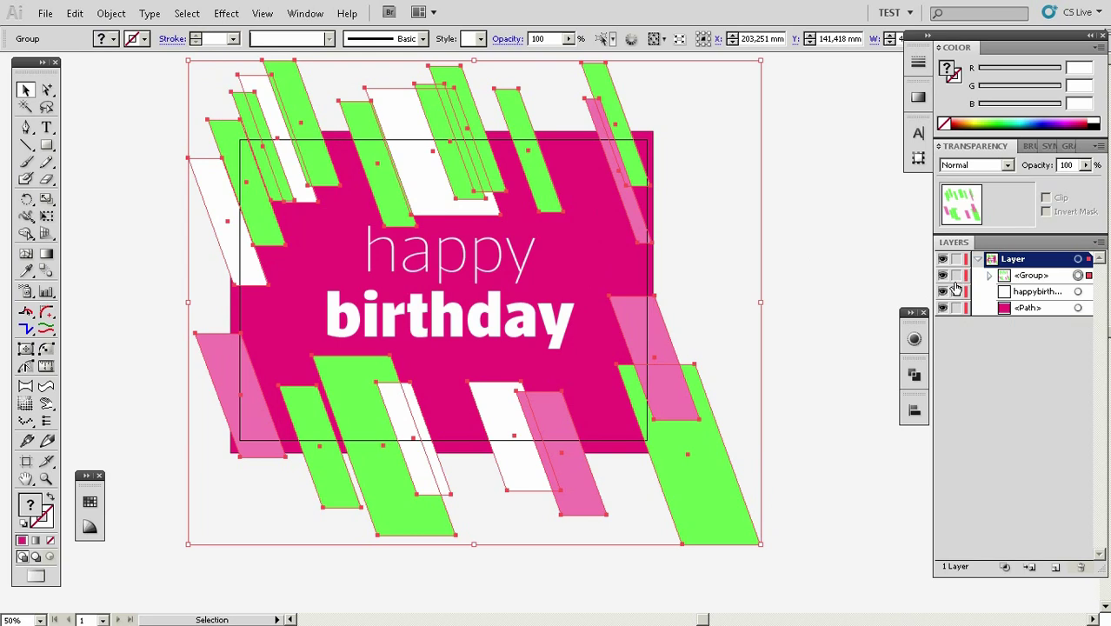
# Unlock the happy birthday text and tilt it slightly counterclockwise so that both lines rise toward the right
pyautogui.click(828, 294)
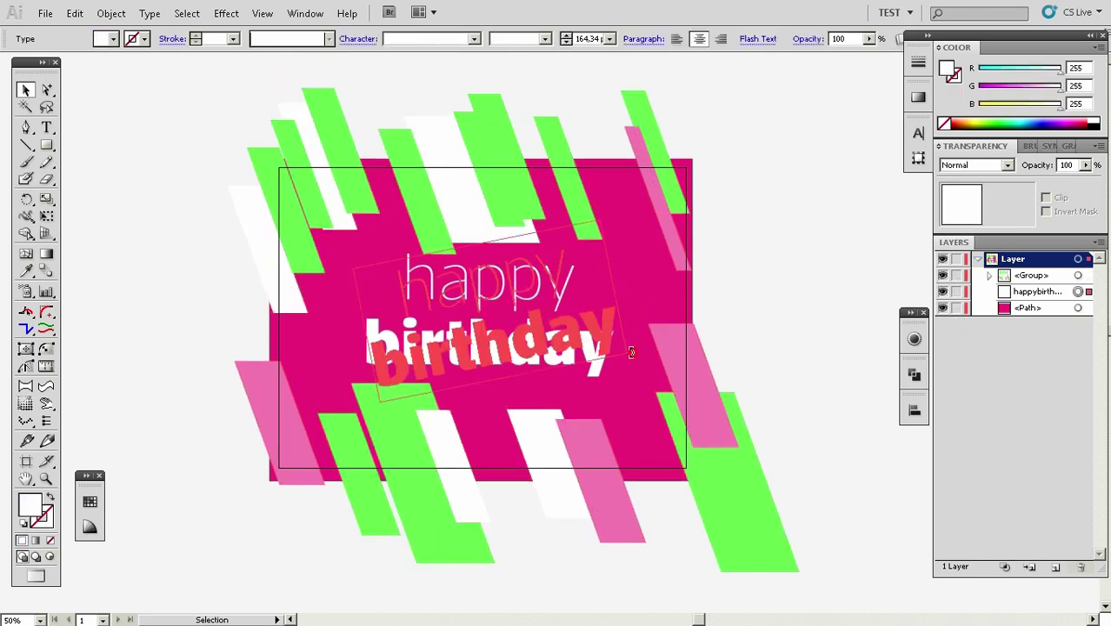
pyautogui.moveTo(628, 369); pyautogui.dragTo(630, 347)
pyautogui.moveTo(556, 343); pyautogui.dragTo(553, 325)
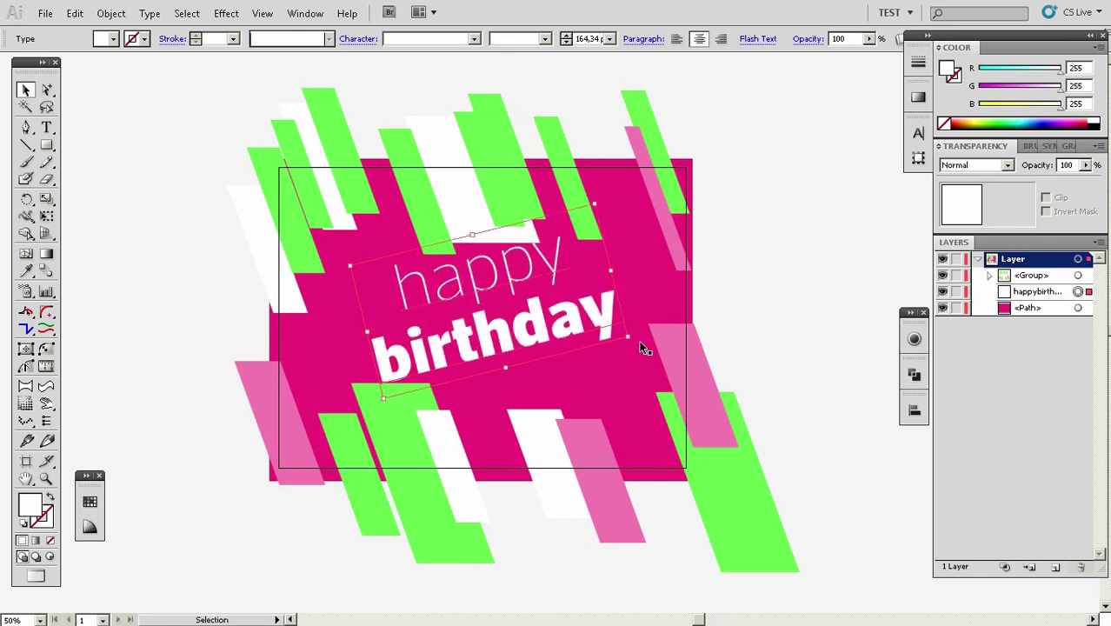
pyautogui.moveTo(636, 340); pyautogui.dragTo(631, 359)
pyautogui.moveTo(571, 330); pyautogui.dragTo(575, 338)
pyautogui.click(770, 304)
pyautogui.press('z')
pyautogui.moveTo(539, 377)
pyautogui.mouseDown()
pyautogui.moveTo(552, 344)
pyautogui.moveTo(545, 358)
pyautogui.mouseUp()
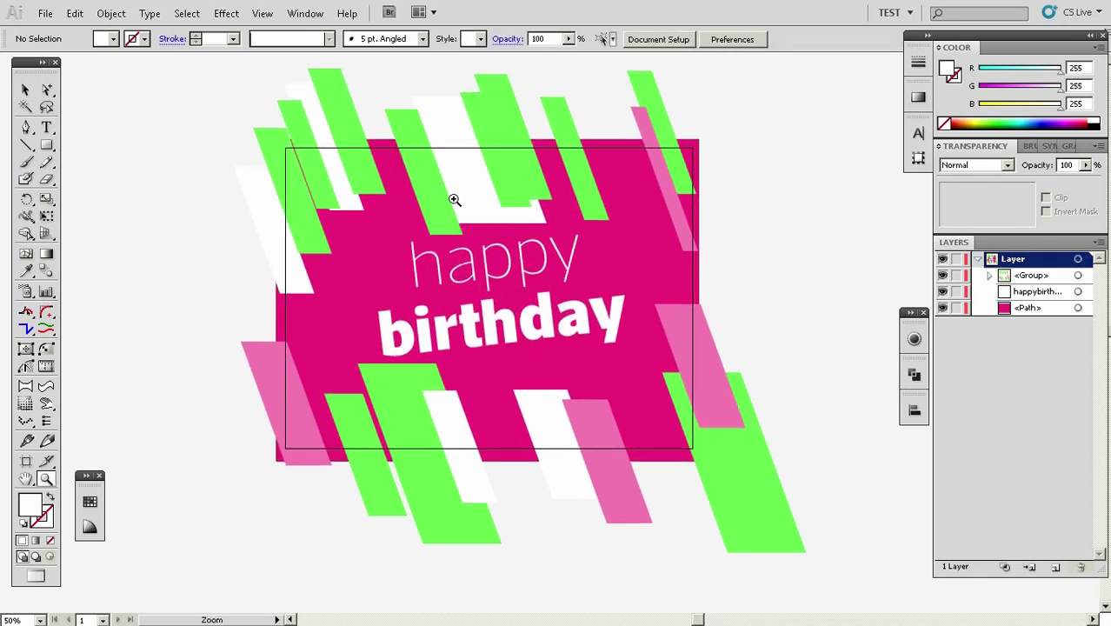
pyautogui.moveTo(552, 317); pyautogui.dragTo(537, 382)
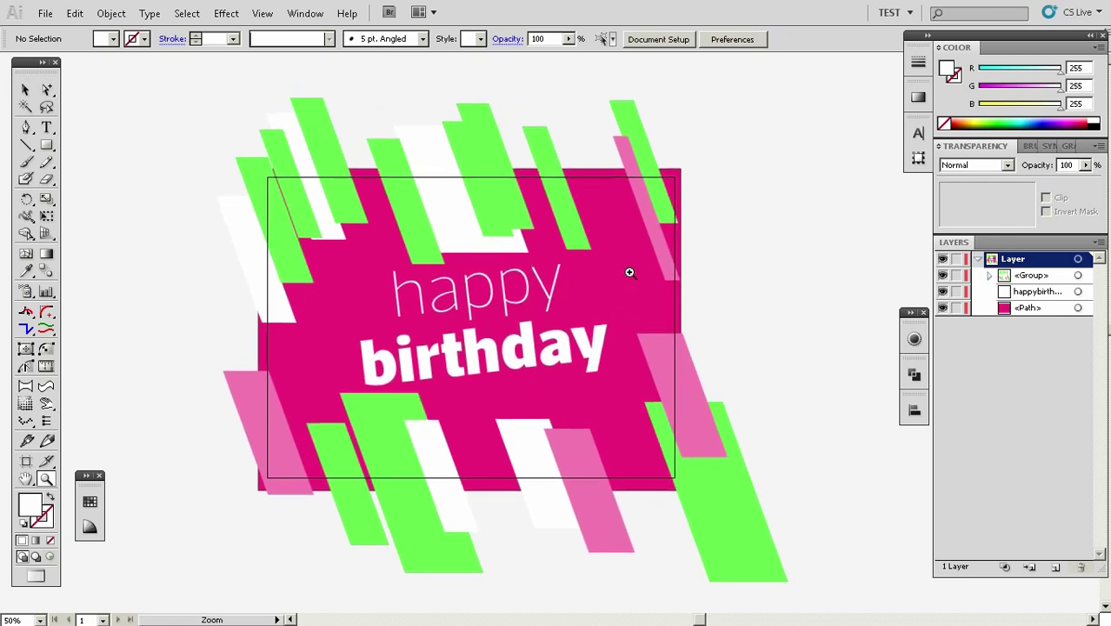
pyautogui.press('v')
pyautogui.press('z')
pyautogui.click(555, 336)
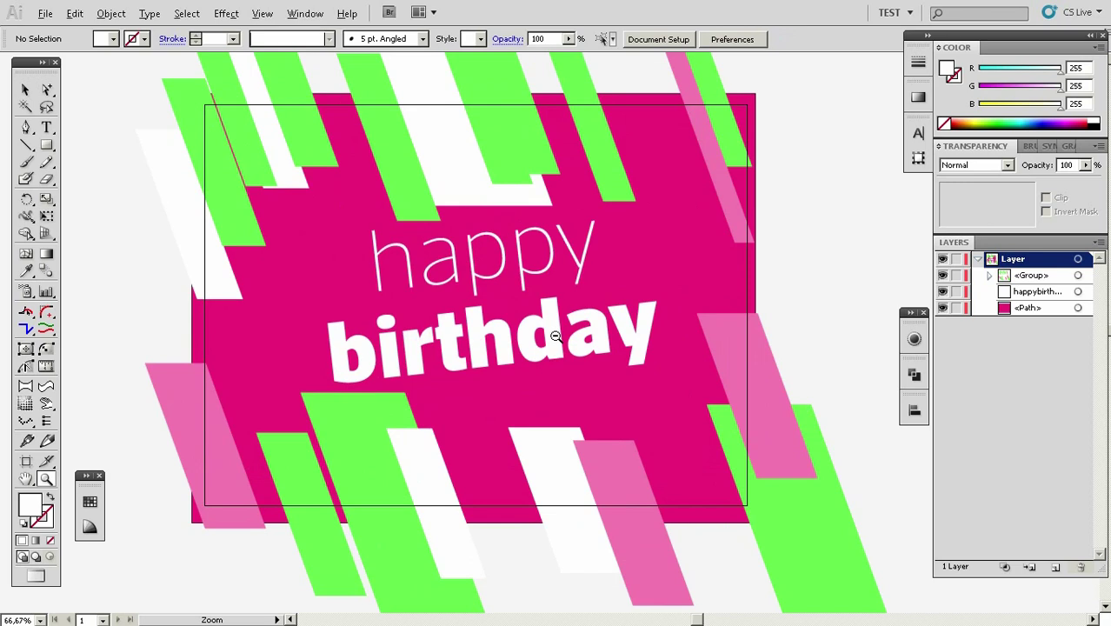
pyautogui.moveTo(556, 323); pyautogui.dragTo(548, 342)
pyautogui.press('v')
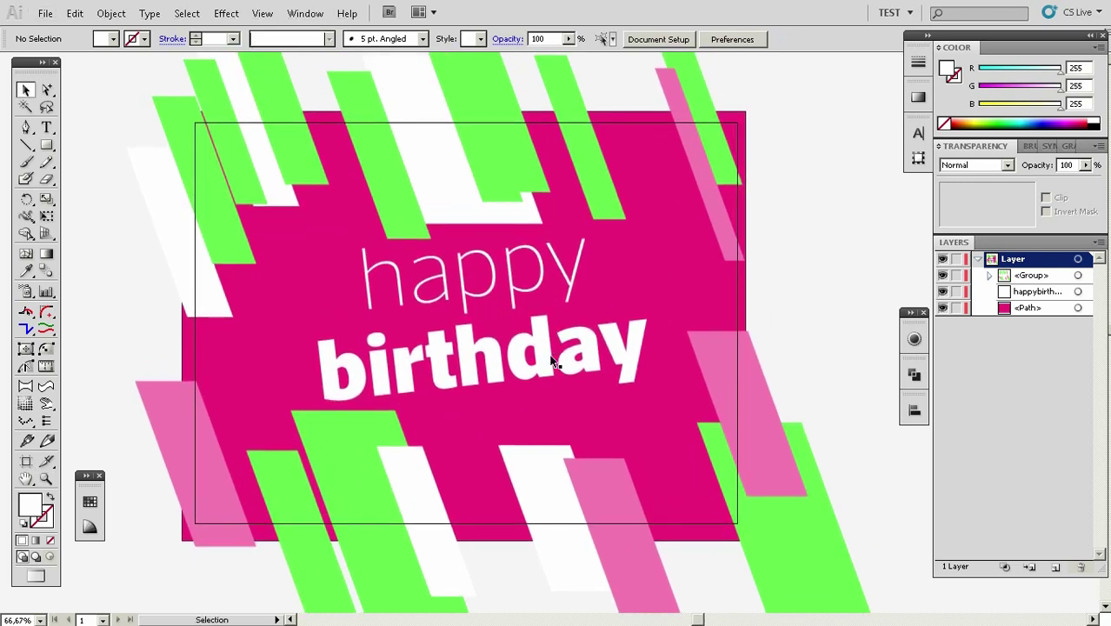
pyautogui.click(628, 366)
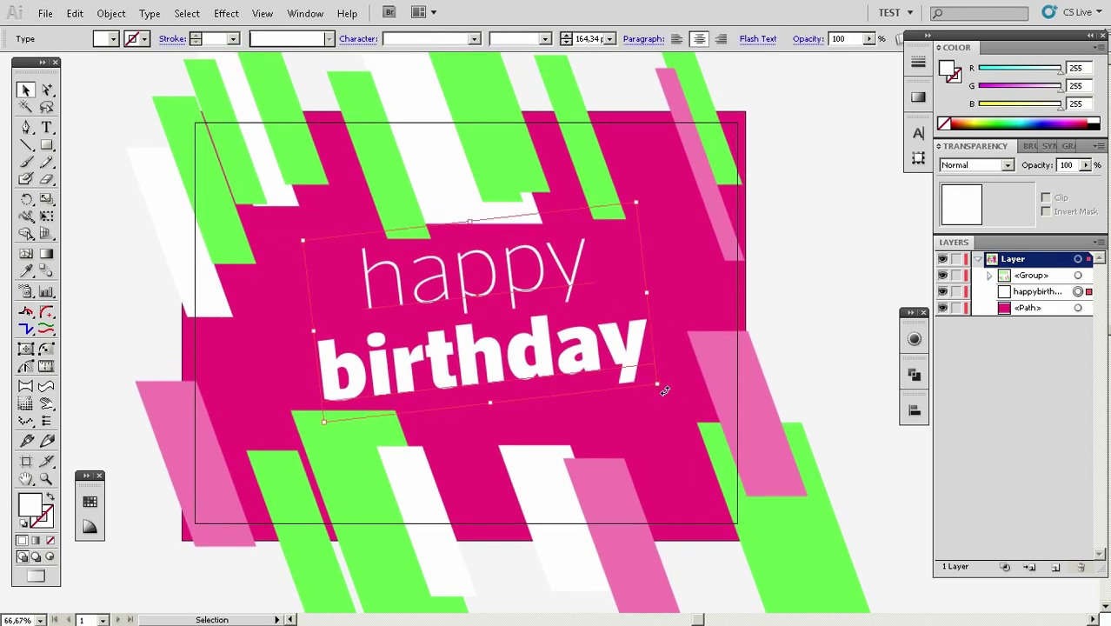
# Shear the grouped bars by 10 degrees along the horizontal axis, with the preview on
pyautogui.click(611, 199)
pyautogui.moveTo(621, 327); pyautogui.dragTo(631, 268)
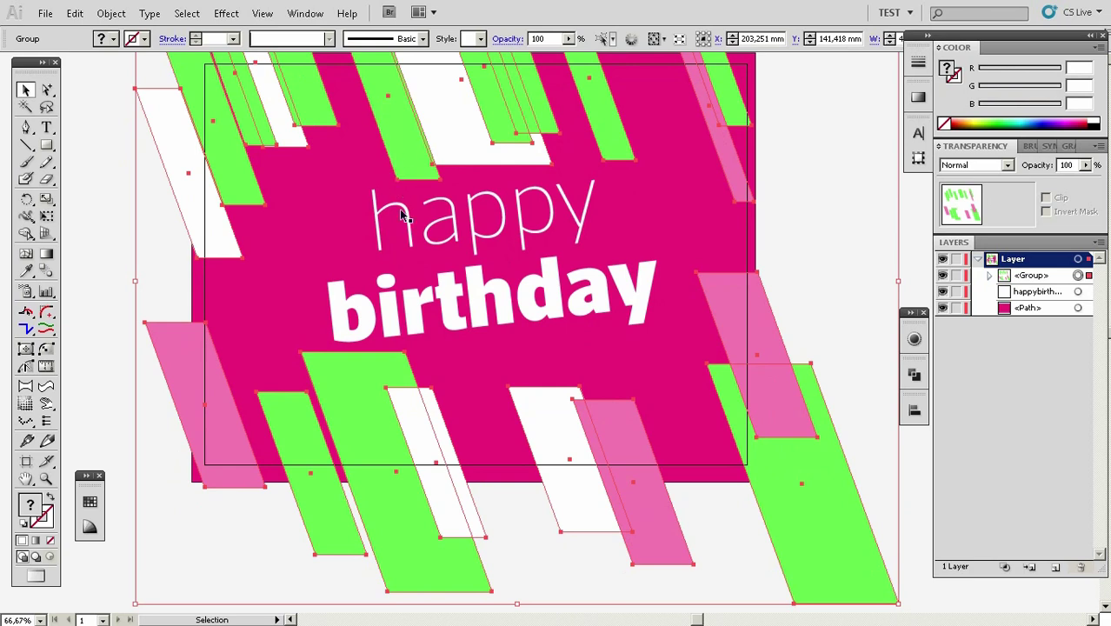
pyautogui.rightClick(753, 329)
pyautogui.moveTo(796, 427)
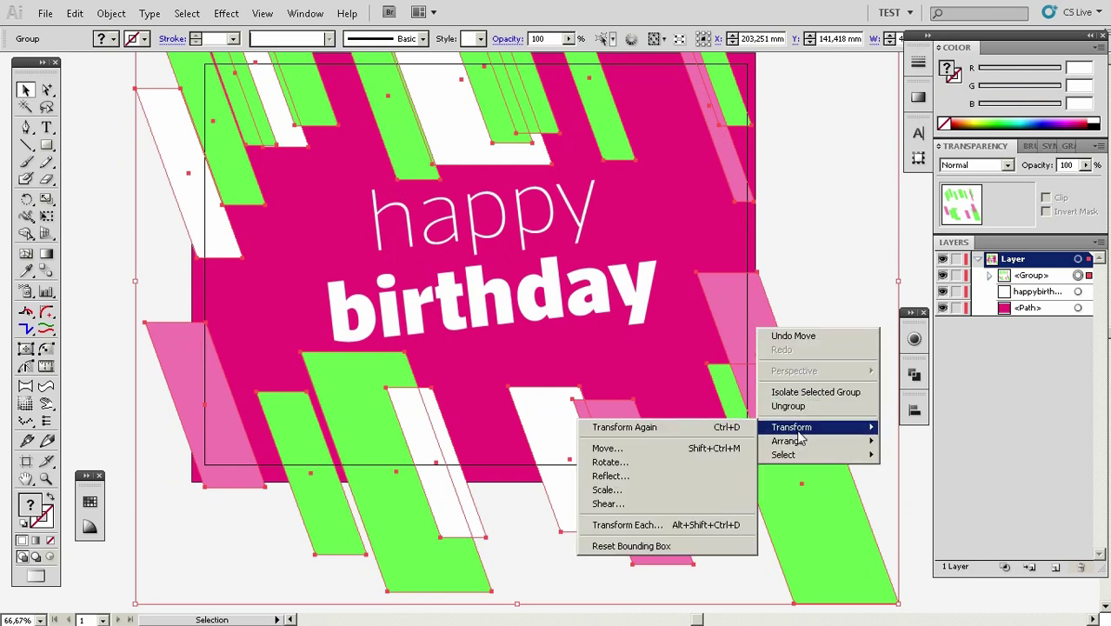
pyautogui.click(636, 509)
pyautogui.moveTo(553, 233); pyautogui.dragTo(814, 213)
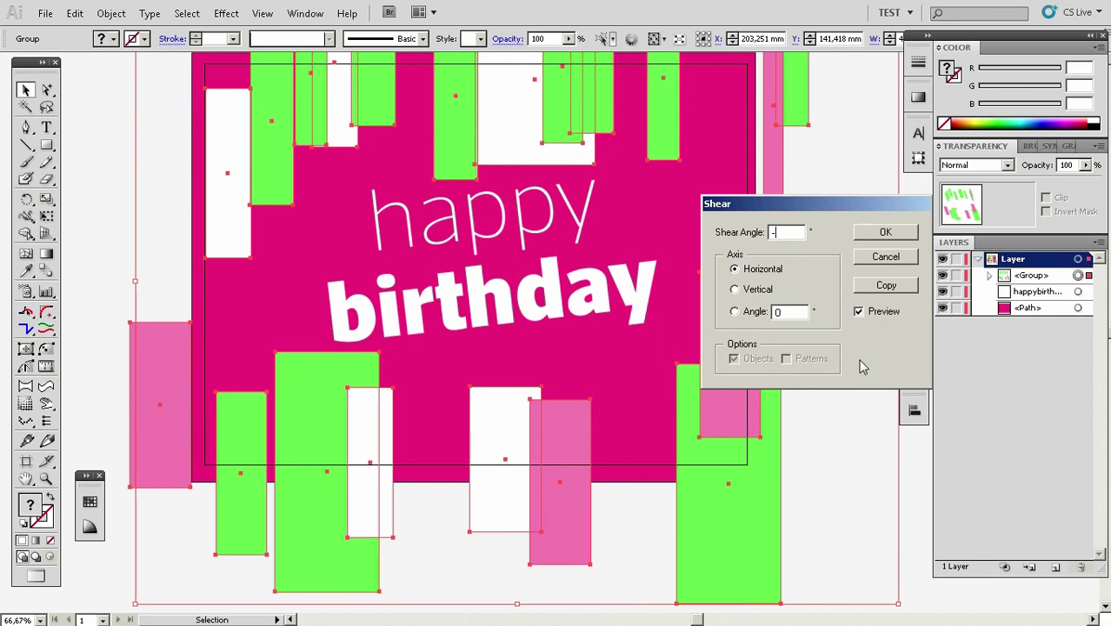
pyautogui.write('5')
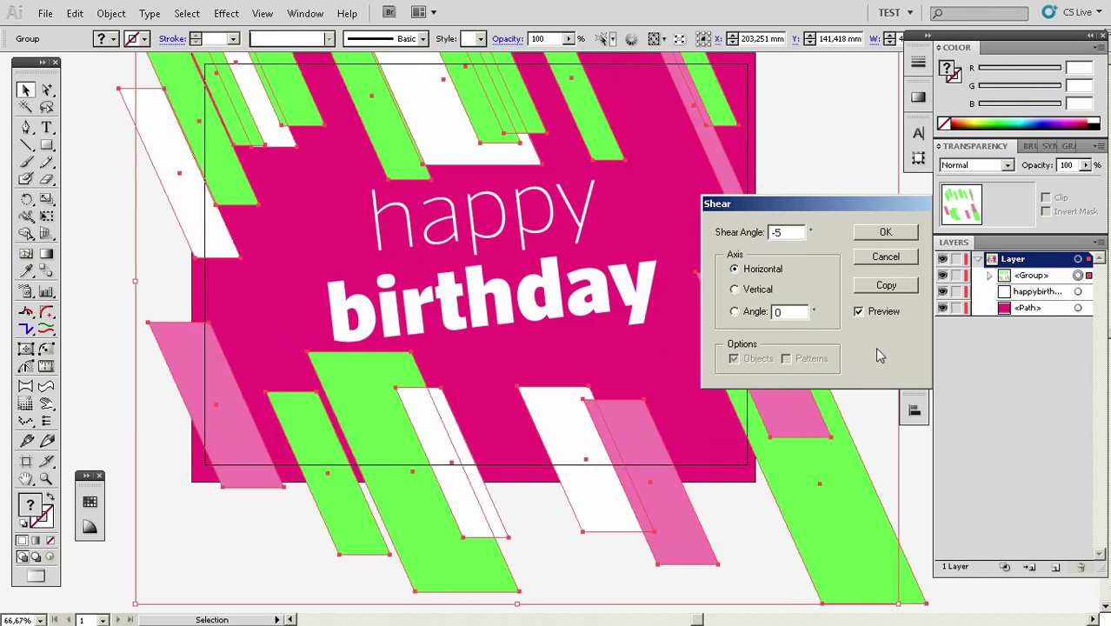
pyautogui.press('BackSpace')
pyautogui.write('10')
pyautogui.press('Tab')
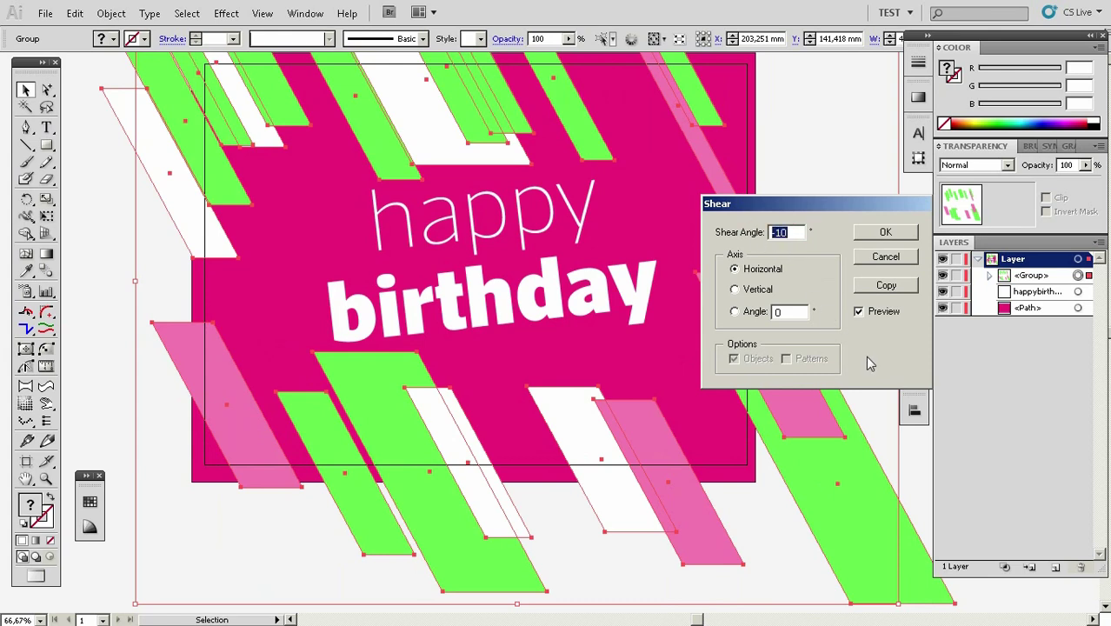
pyautogui.write('10')
pyautogui.press('Tab')
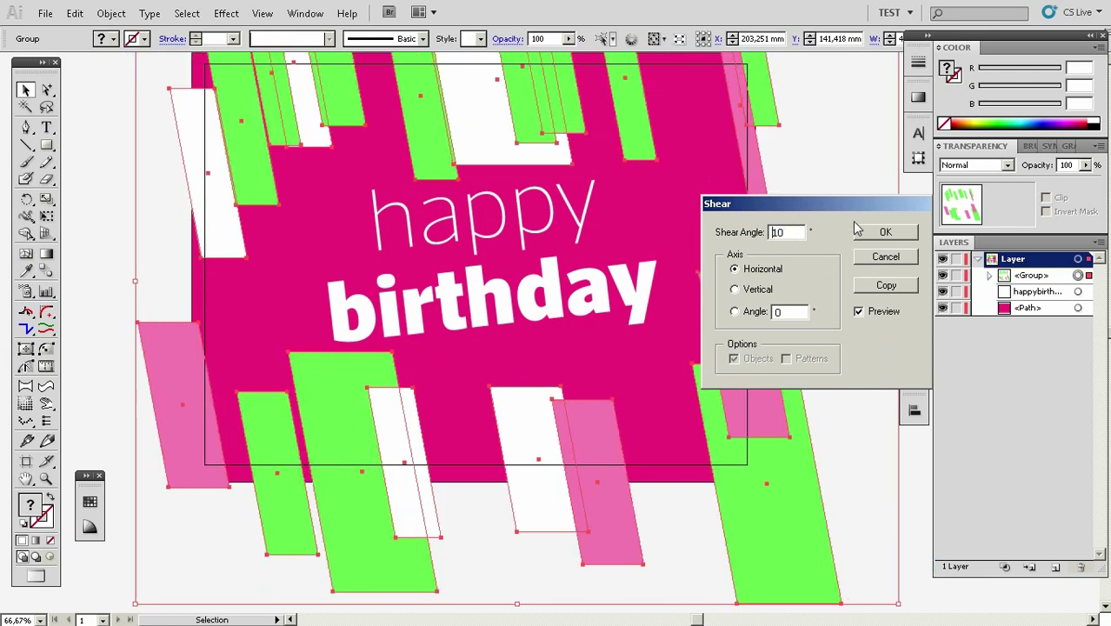
pyautogui.click(860, 236)
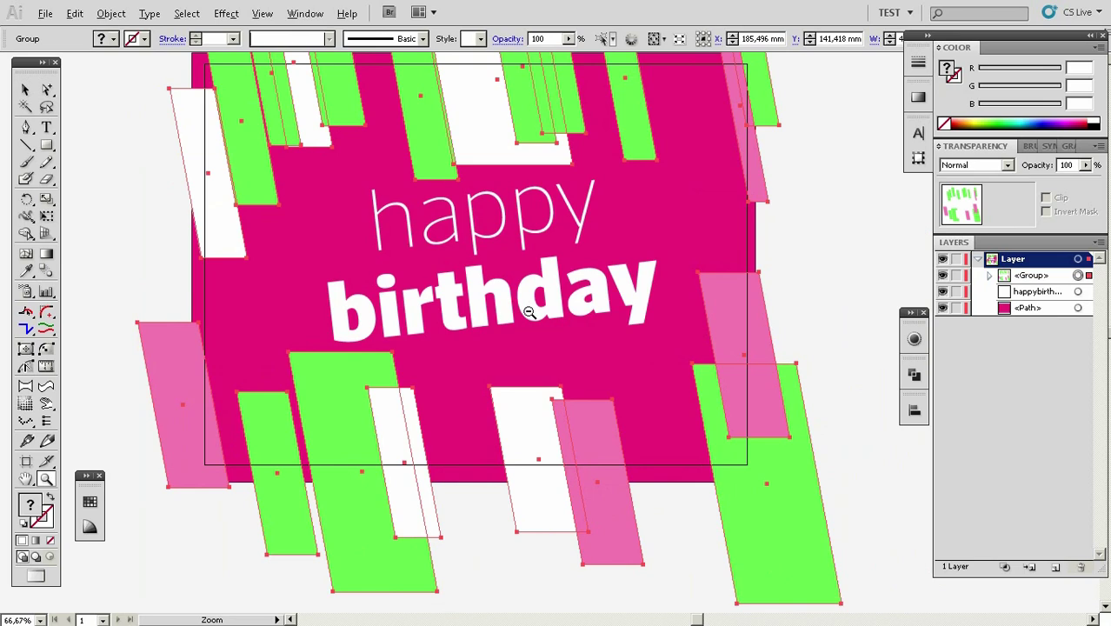
# Duplicate the pink background rectangle and place the copy beside the card, on its right
pyautogui.keyDown('ctrl'); pyautogui.keyDown('alt'); pyautogui.click(528, 314); pyautogui.keyUp('alt'); pyautogui.keyUp('ctrl')
pyautogui.click(808, 232)
pyautogui.moveTo(606, 360); pyautogui.dragTo(592, 342)
pyautogui.moveTo(750, 325); pyautogui.dragTo(598, 363)
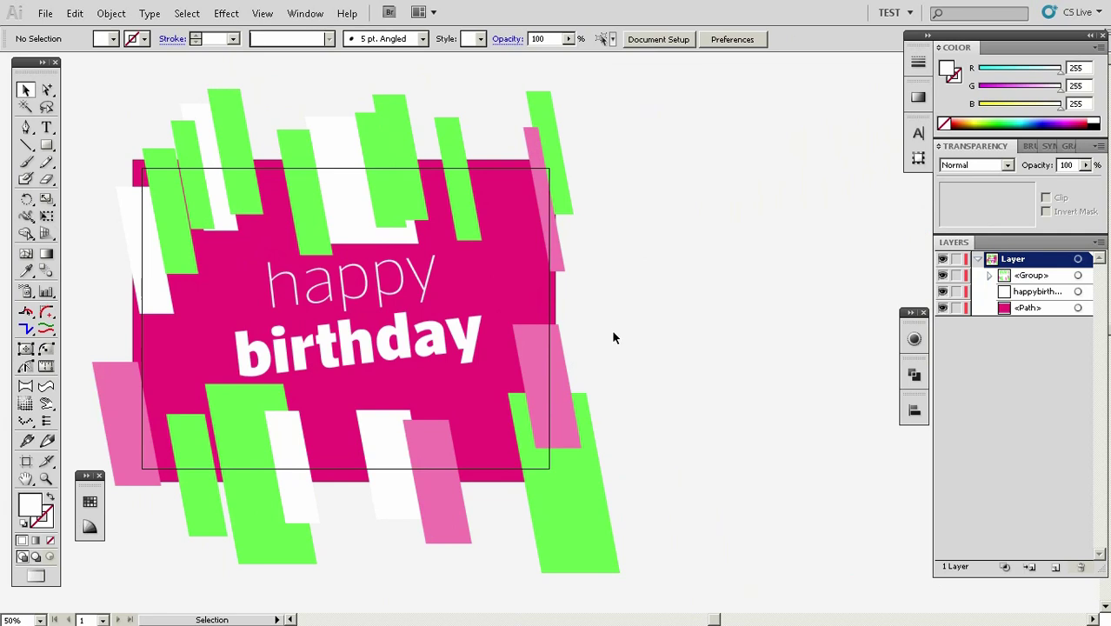
pyautogui.moveTo(664, 389); pyautogui.dragTo(703, 409)
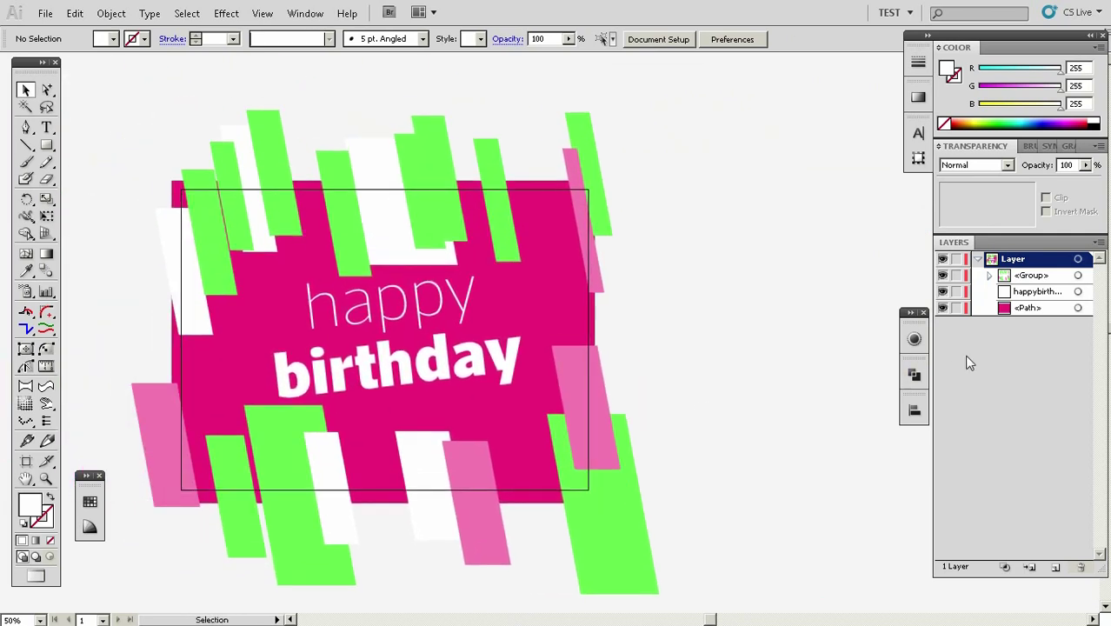
pyautogui.click(1078, 308)
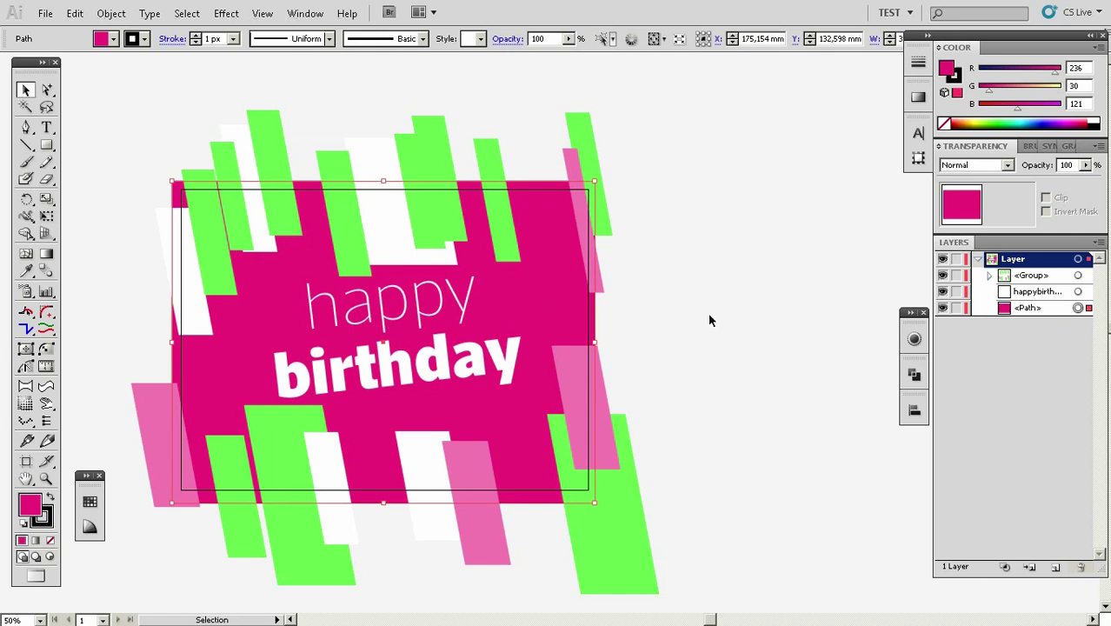
pyautogui.moveTo(722, 320); pyautogui.dragTo(509, 320)
pyautogui.moveTo(351, 331); pyautogui.dragTo(822, 335)
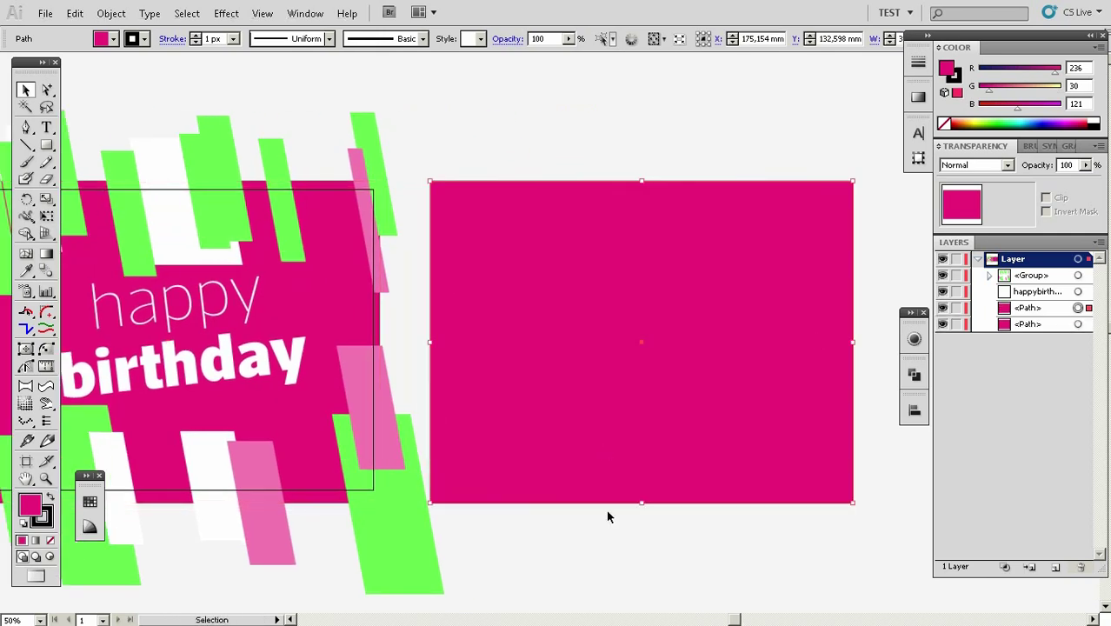
pyautogui.click(607, 523)
pyautogui.moveTo(658, 431); pyautogui.dragTo(648, 407)
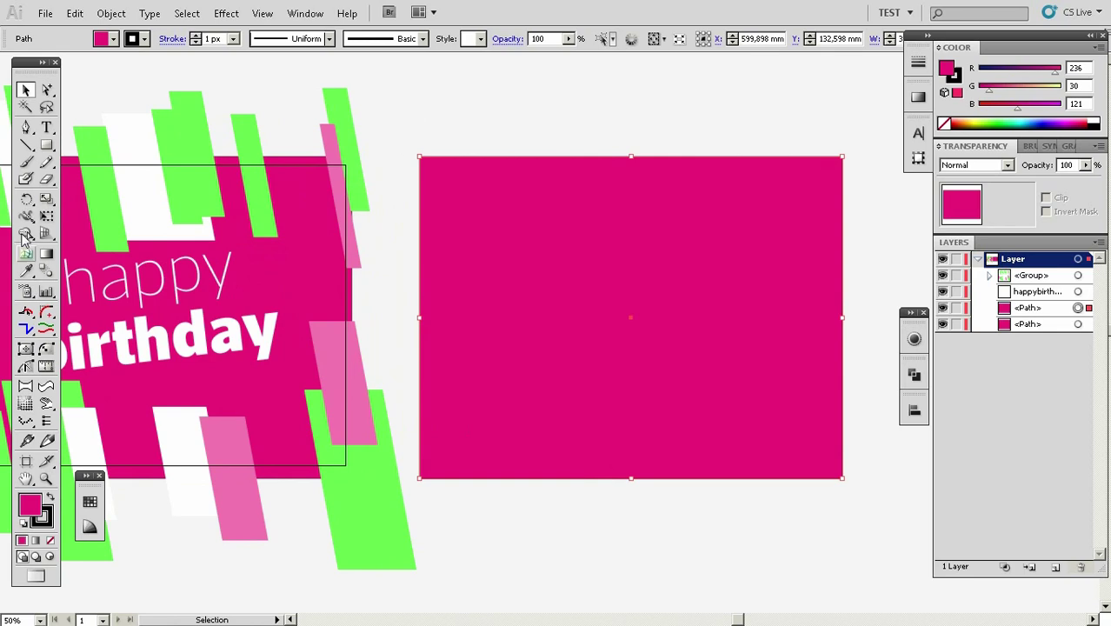
# Turn the copied pink rectangle into a gradient mesh with one mesh point near its lower-left corner and one near its upper-right corner
pyautogui.click(26, 255)
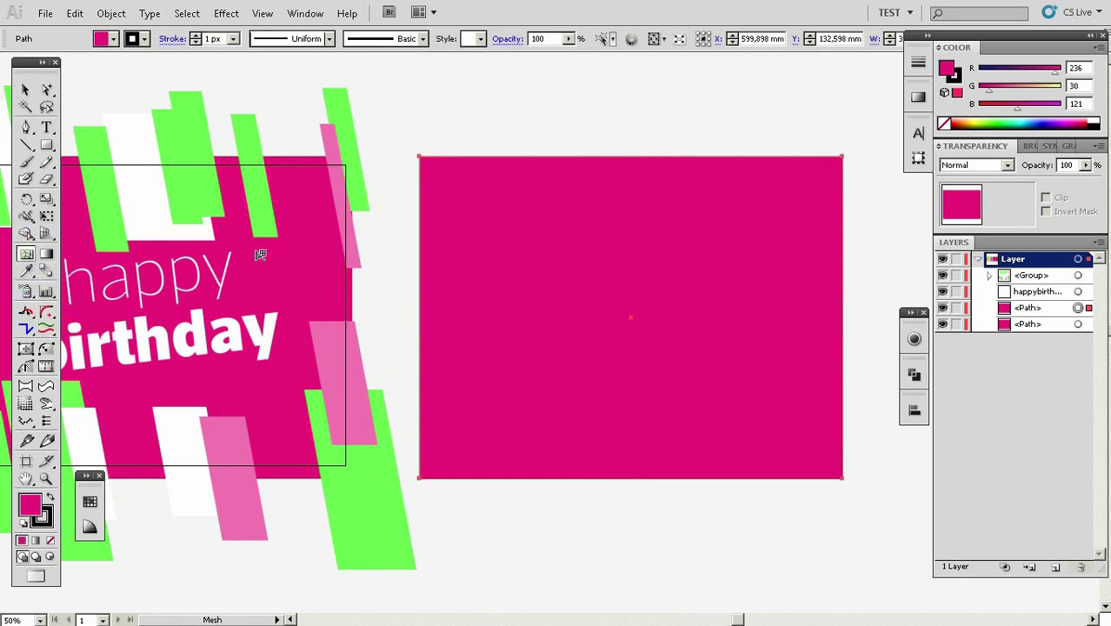
pyautogui.click(516, 388)
pyautogui.click(740, 234)
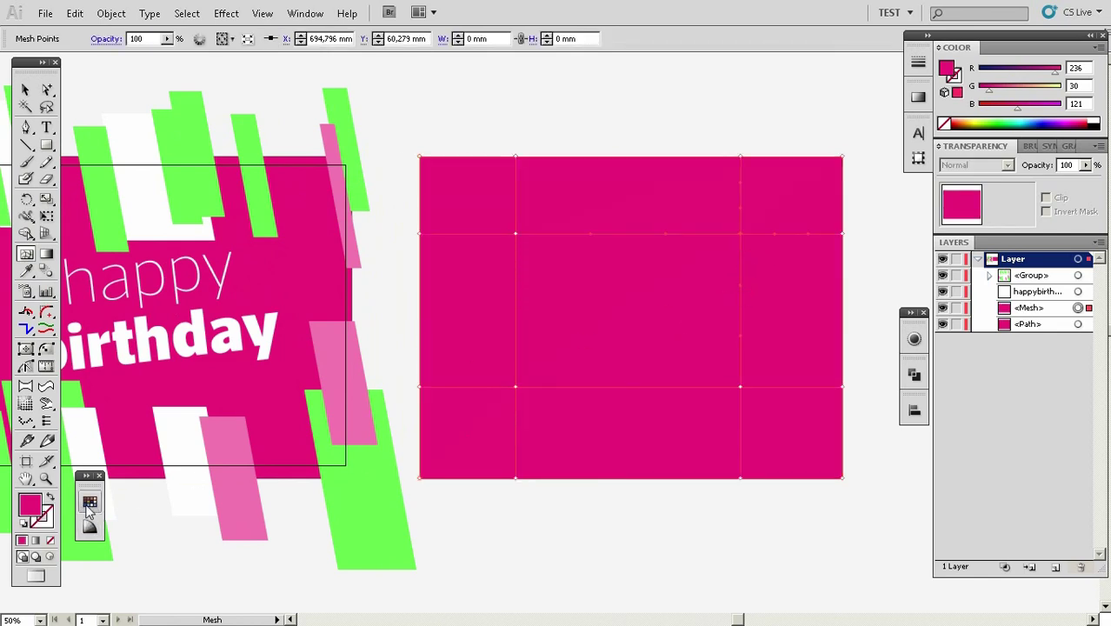
# Colour the lower-left mesh point with a pink Color Guide tint and the upper-right mesh point with the lighter tint RGB 247, 165, 201
pyautogui.click(90, 526)
pyautogui.press('a')
pyautogui.click(517, 387)
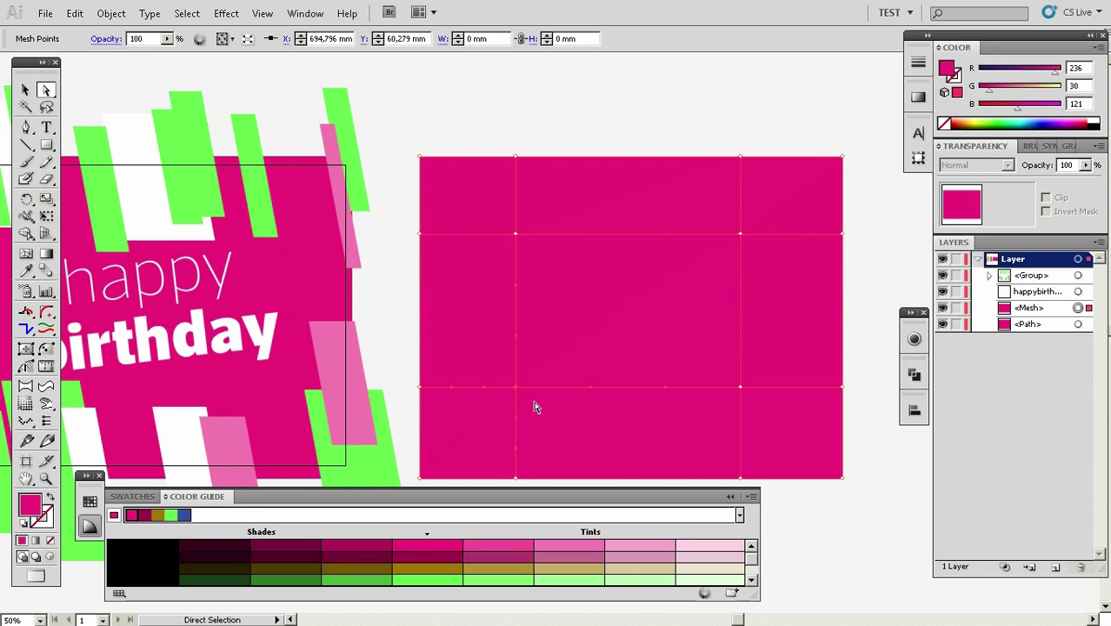
pyautogui.click(570, 553)
pyautogui.click(741, 237)
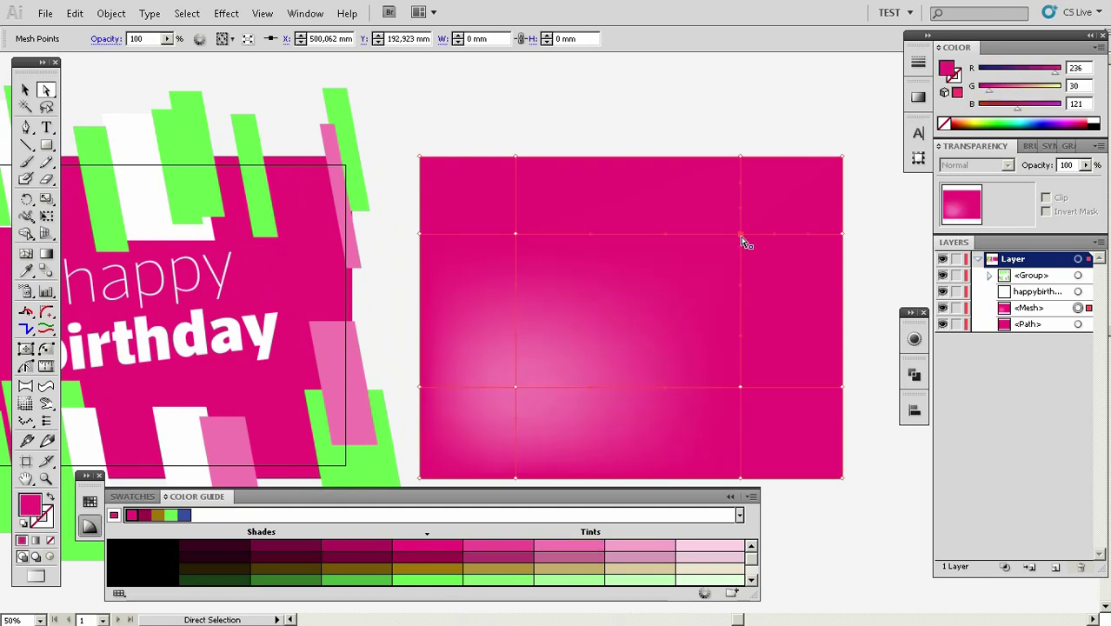
pyautogui.click(632, 547)
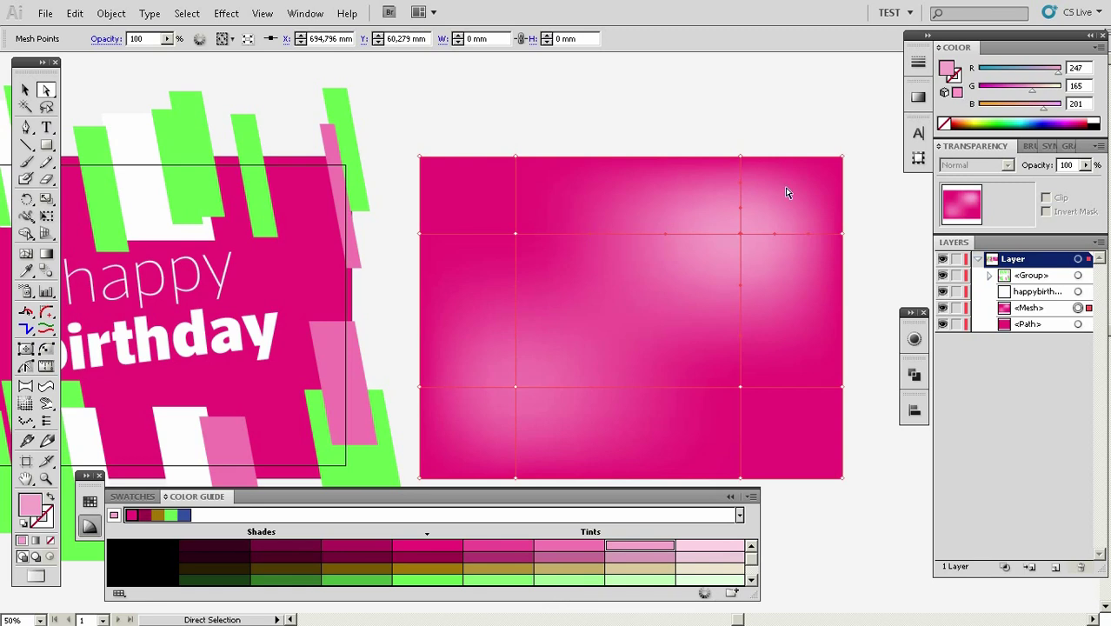
pyautogui.click(857, 464)
# Select the gradient mesh rectangle and move it to the front of the layer's stacking order, above the bar group
pyautogui.moveTo(568, 313); pyautogui.dragTo(653, 296)
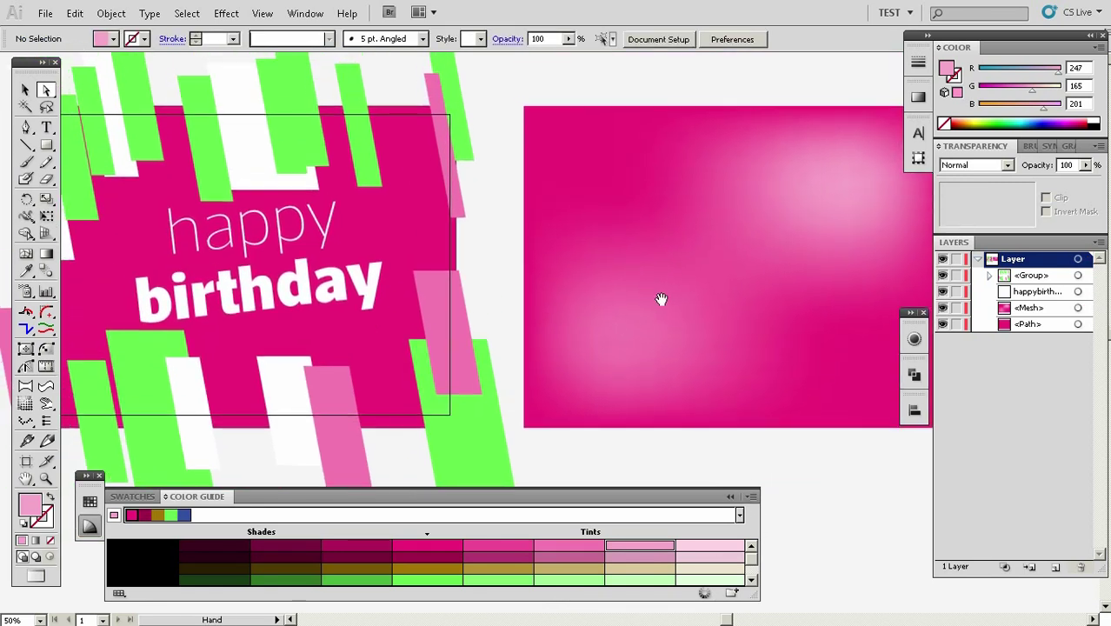
pyautogui.press('z')
pyautogui.keyDown('alt'); pyautogui.click(573, 317); pyautogui.keyUp('alt')
pyautogui.moveTo(570, 321); pyautogui.dragTo(616, 319)
pyautogui.press('v')
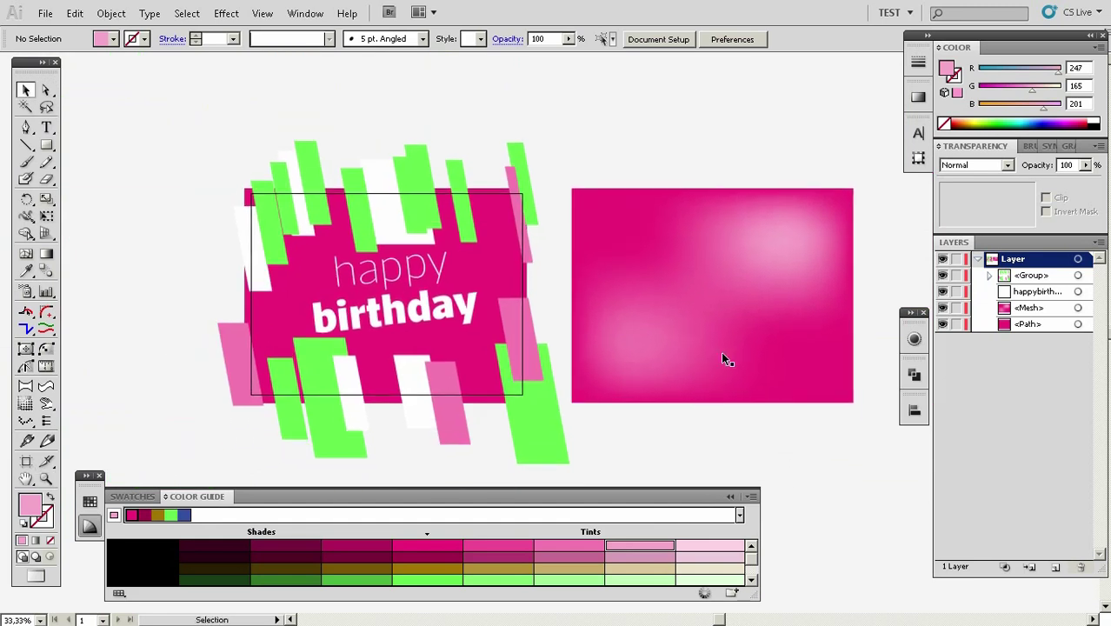
pyautogui.click(1078, 310)
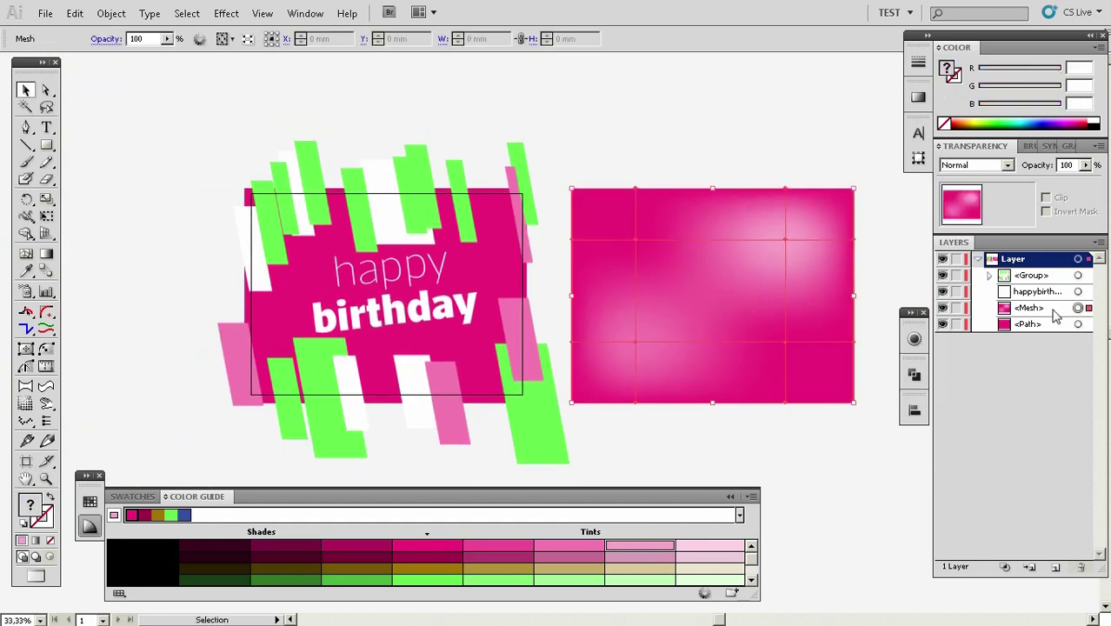
pyautogui.moveTo(1052, 272); pyautogui.dragTo(1048, 267)
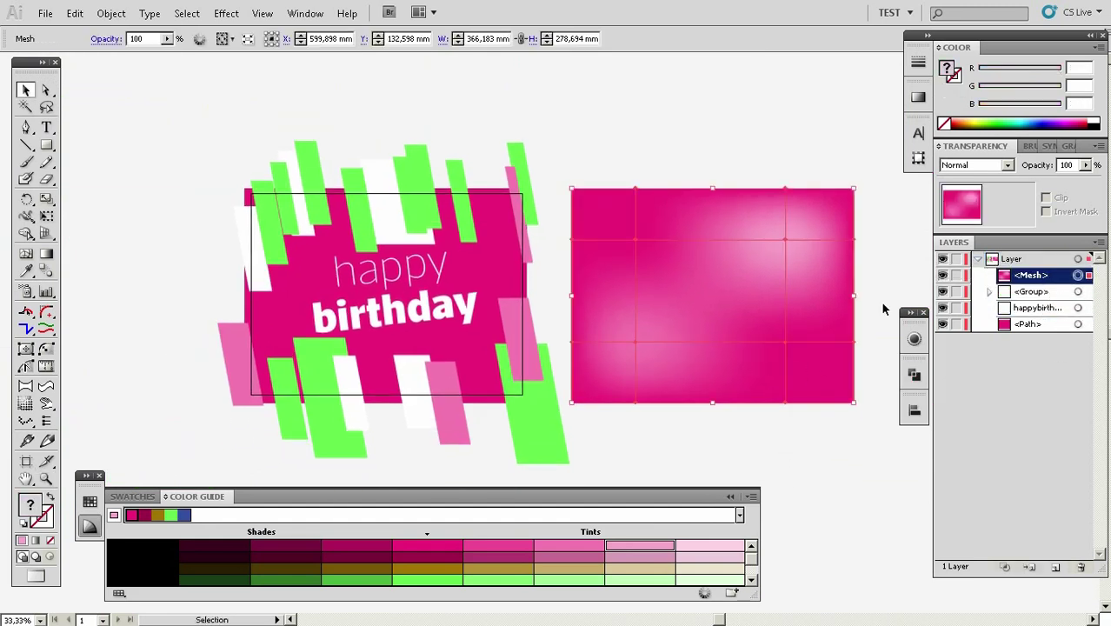
# Move the gradient mesh rectangle onto the card so it covers the pink background, collapse the Color Guide, and select the mesh
pyautogui.moveTo(768, 314); pyautogui.dragTo(445, 325)
pyautogui.click(592, 315)
pyautogui.press('z')
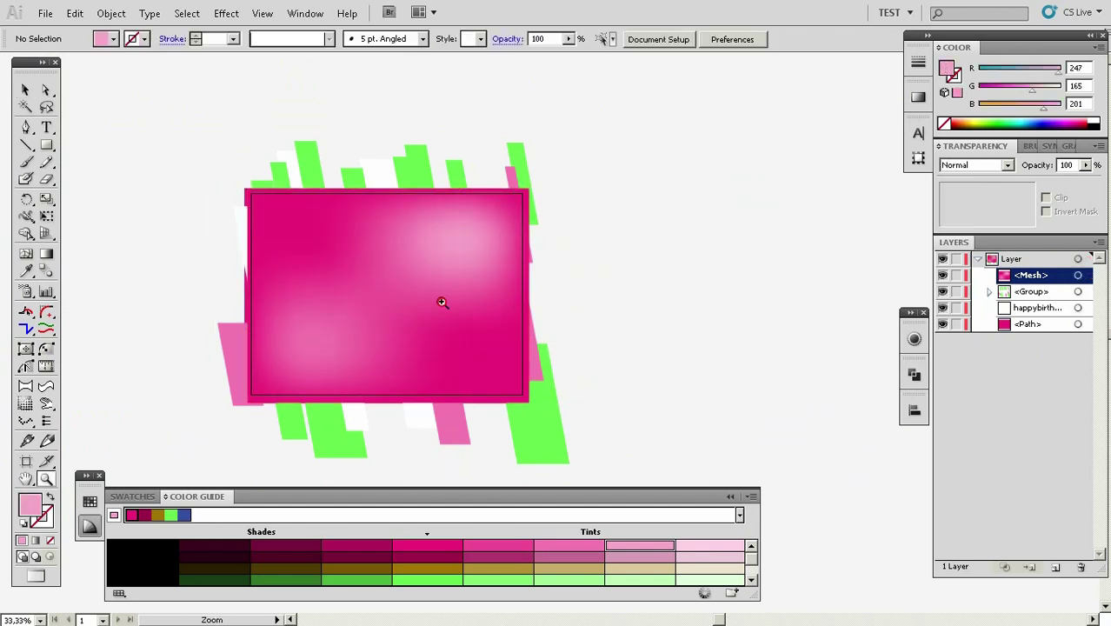
pyautogui.click(442, 302)
pyautogui.moveTo(489, 293); pyautogui.dragTo(480, 248)
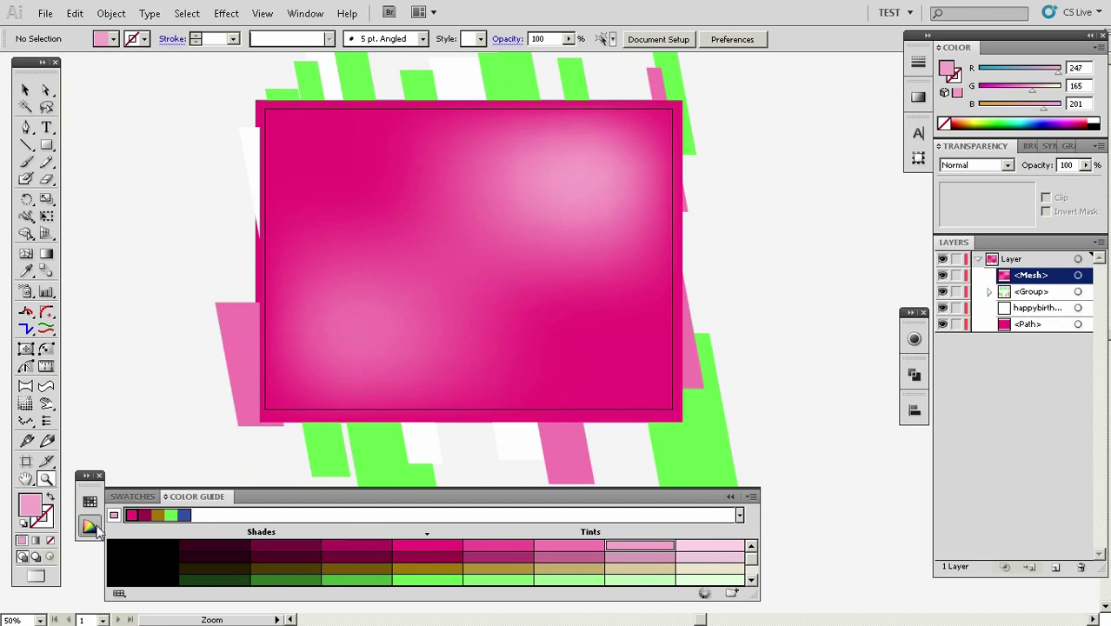
pyautogui.click(90, 525)
pyautogui.press('v')
pyautogui.moveTo(591, 255); pyautogui.dragTo(585, 292)
pyautogui.click(611, 283)
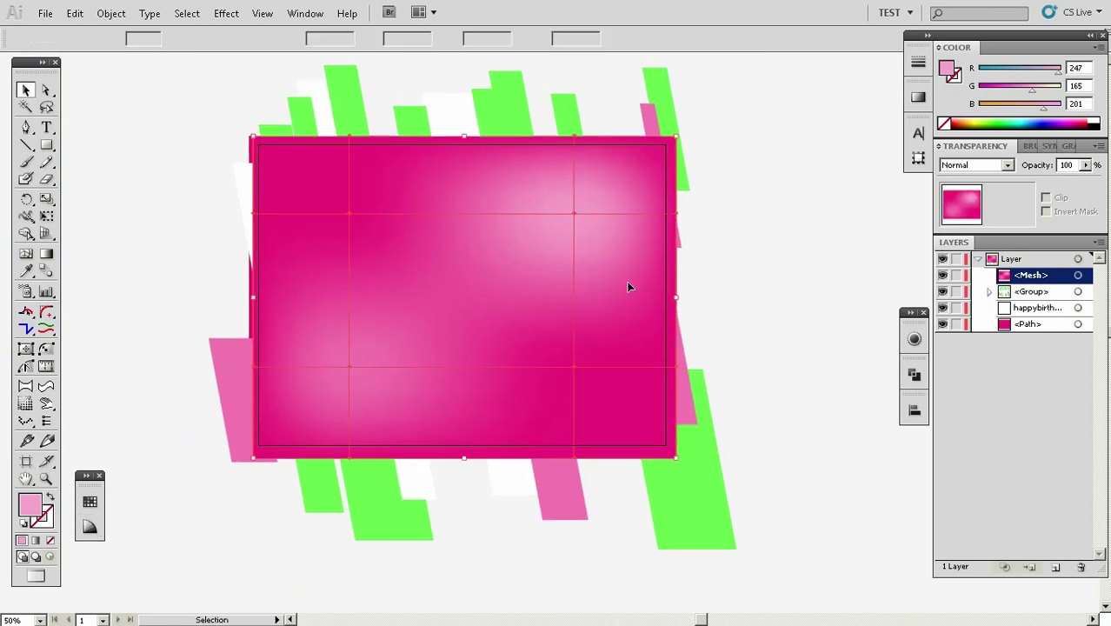
# Try the Overlay, Color Dodge, Hue, Luminosity, Saturation and Soft Light blending modes on the gradient mesh
pyautogui.click(1011, 165)
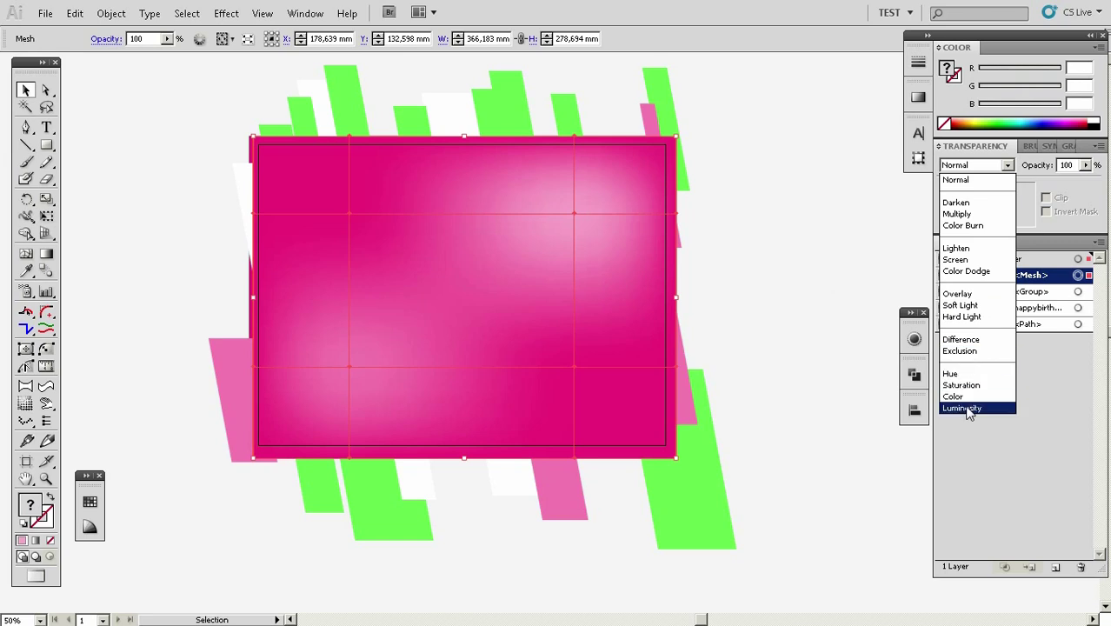
pyautogui.click(962, 294)
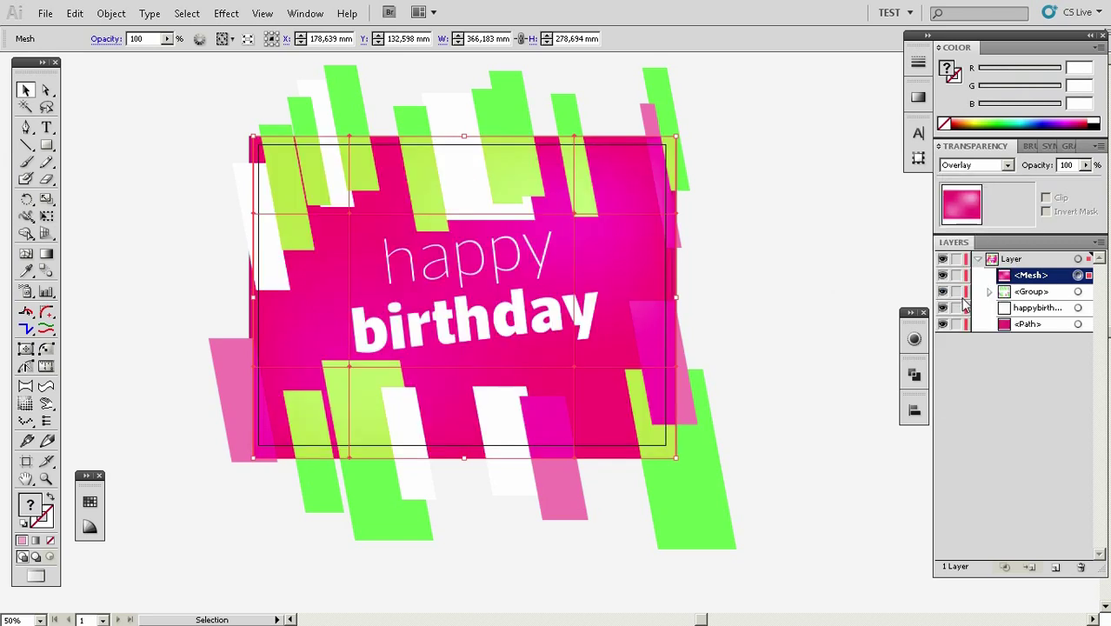
pyautogui.click(973, 170)
pyautogui.click(972, 272)
pyautogui.click(977, 166)
pyautogui.click(963, 369)
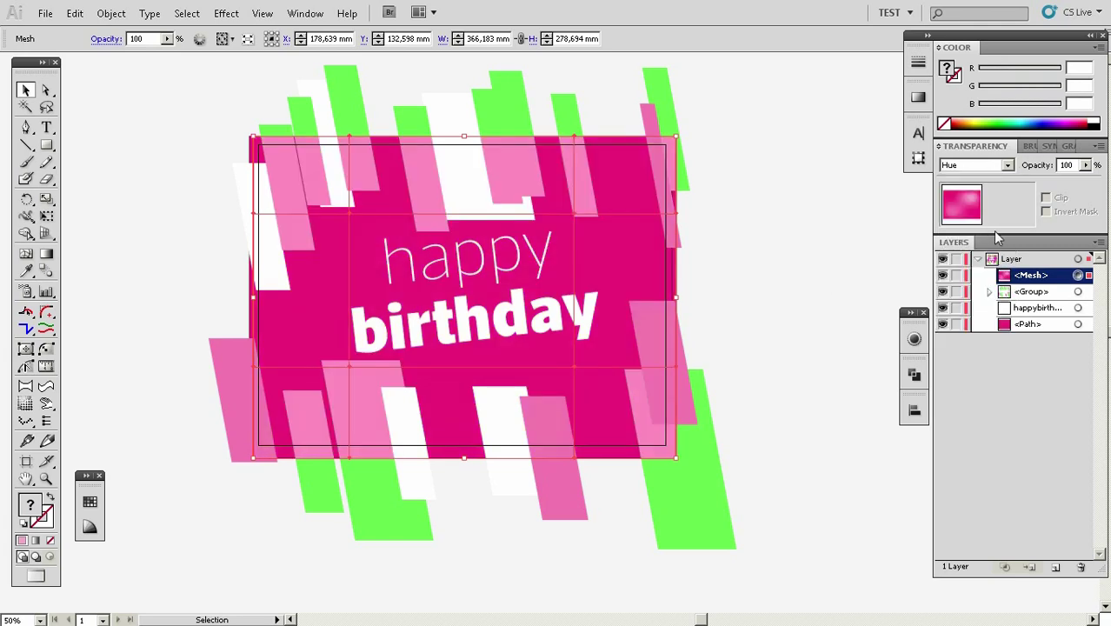
pyautogui.click(976, 166)
pyautogui.click(972, 410)
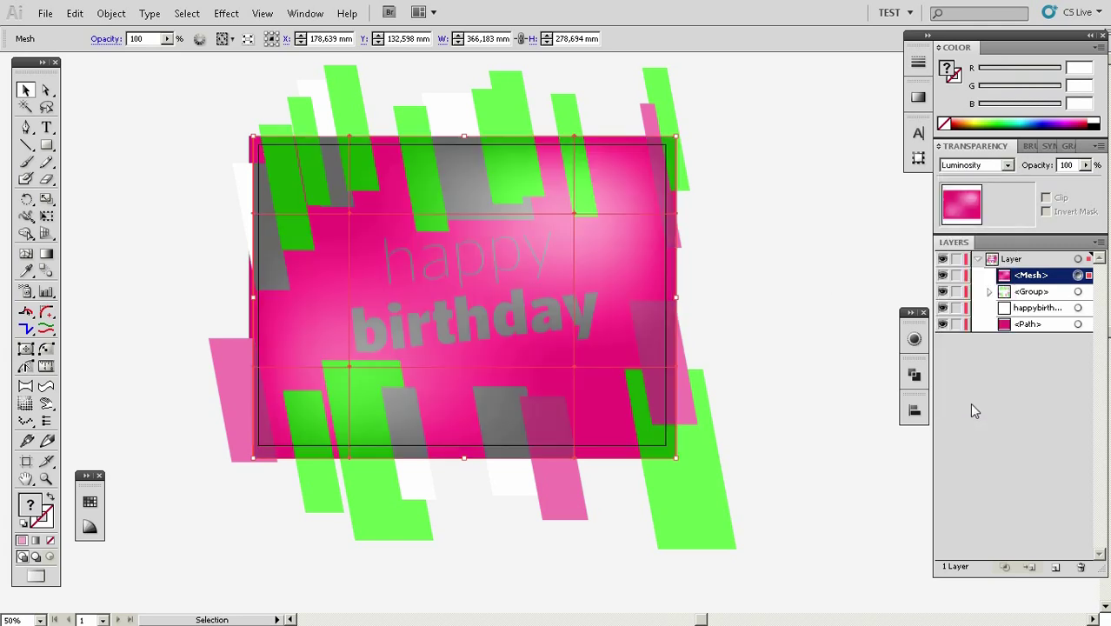
pyautogui.click(976, 165)
pyautogui.click(970, 384)
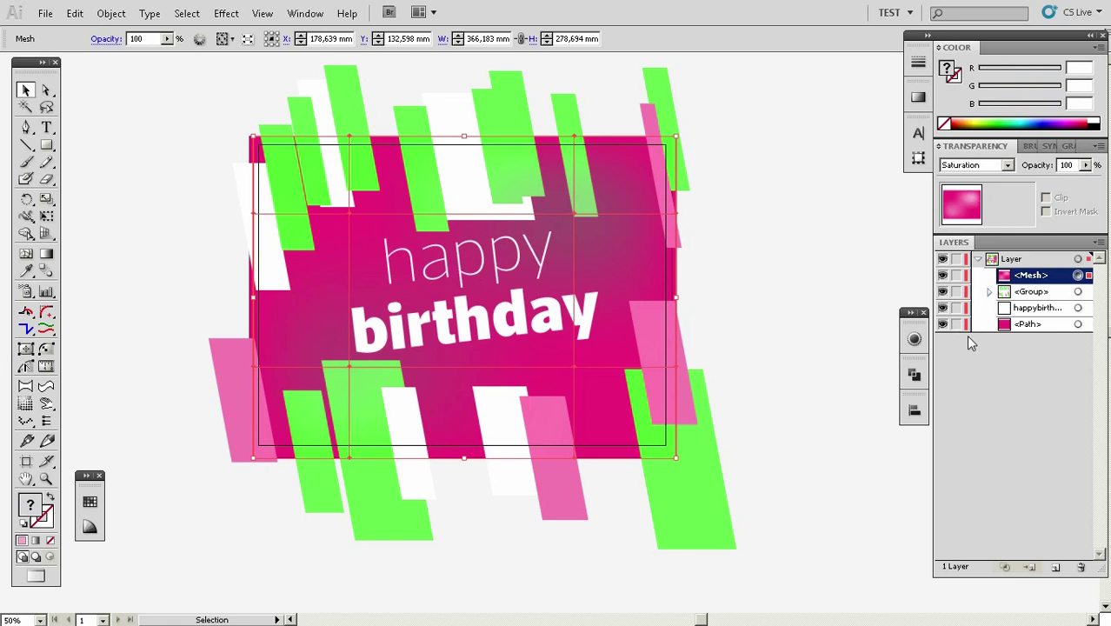
pyautogui.click(1000, 167)
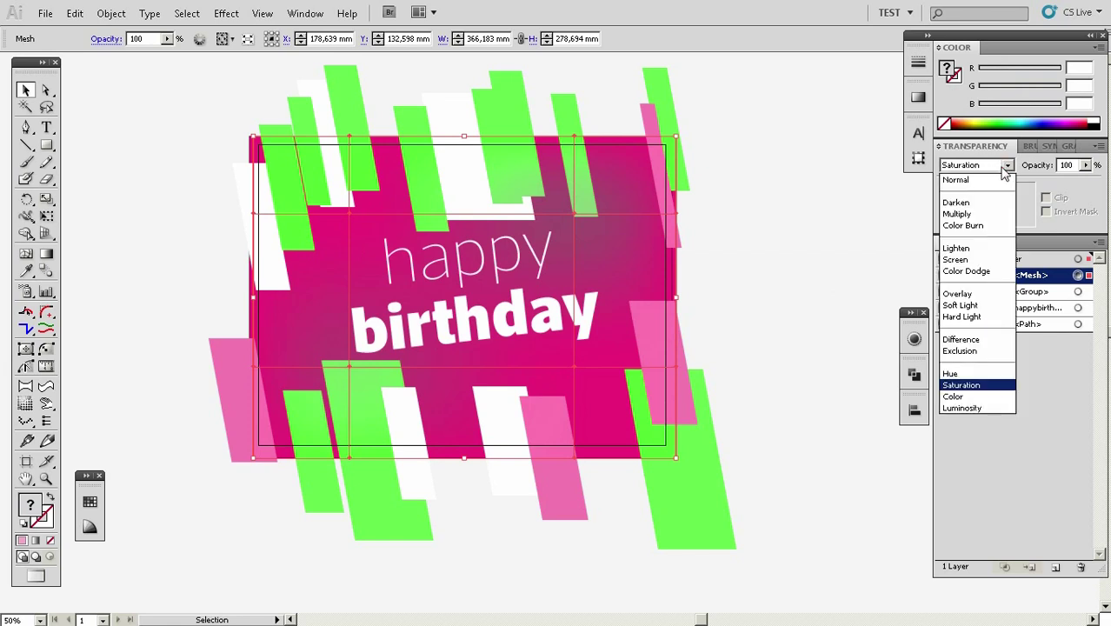
pyautogui.click(965, 306)
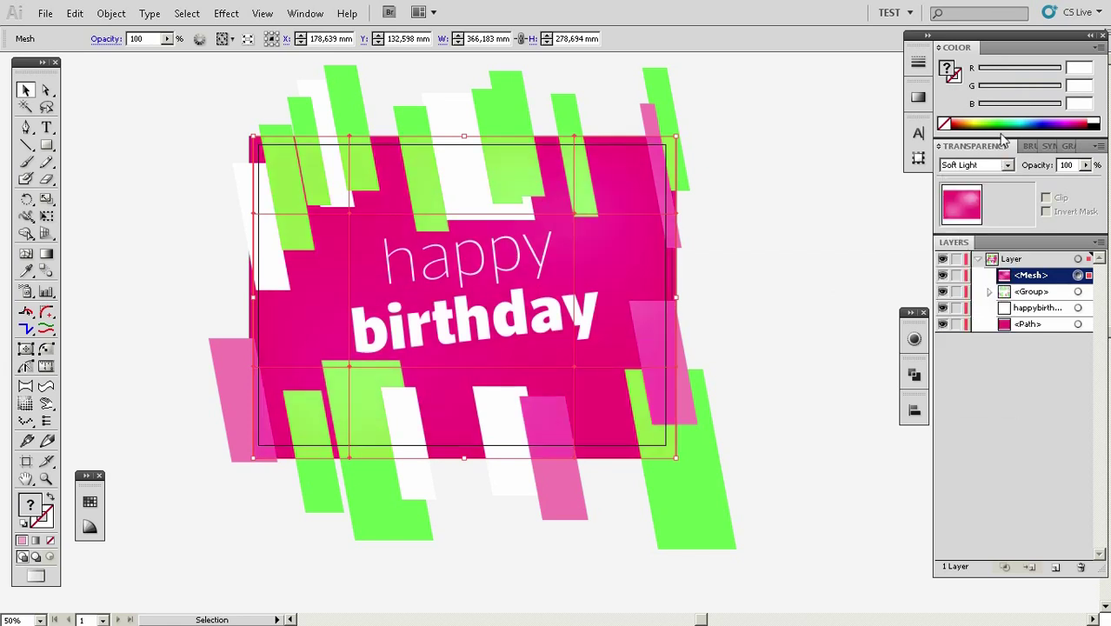
# Set the gradient mesh's blending mode to Hard Light and deselect it
pyautogui.click(1006, 165)
pyautogui.click(967, 315)
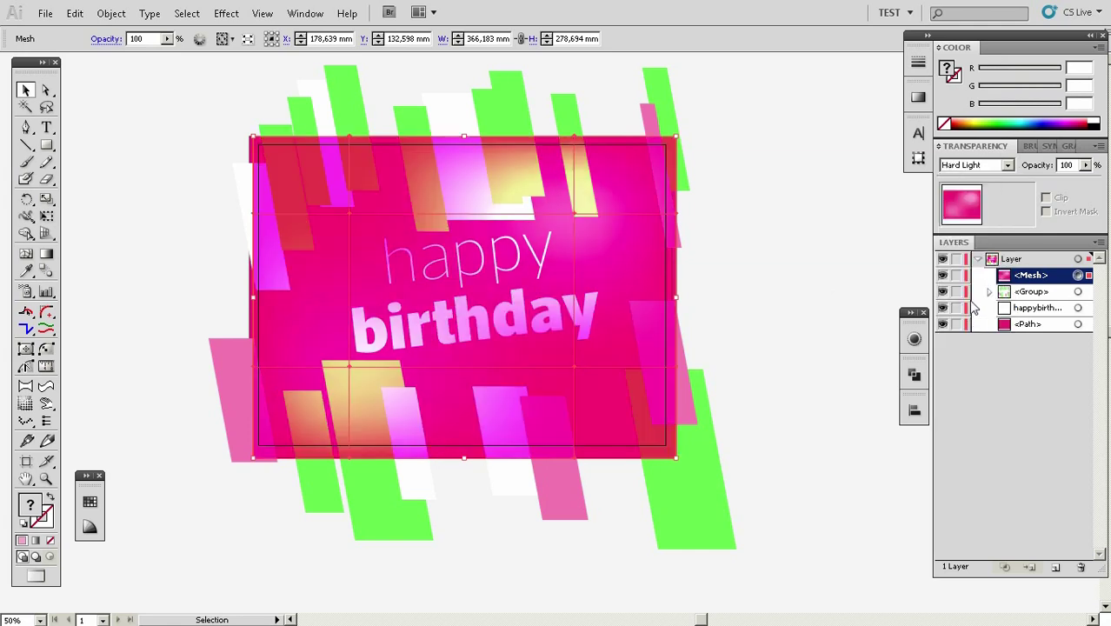
pyautogui.click(770, 294)
pyautogui.moveTo(585, 367); pyautogui.dragTo(596, 317)
pyautogui.press('z')
pyautogui.click(535, 287)
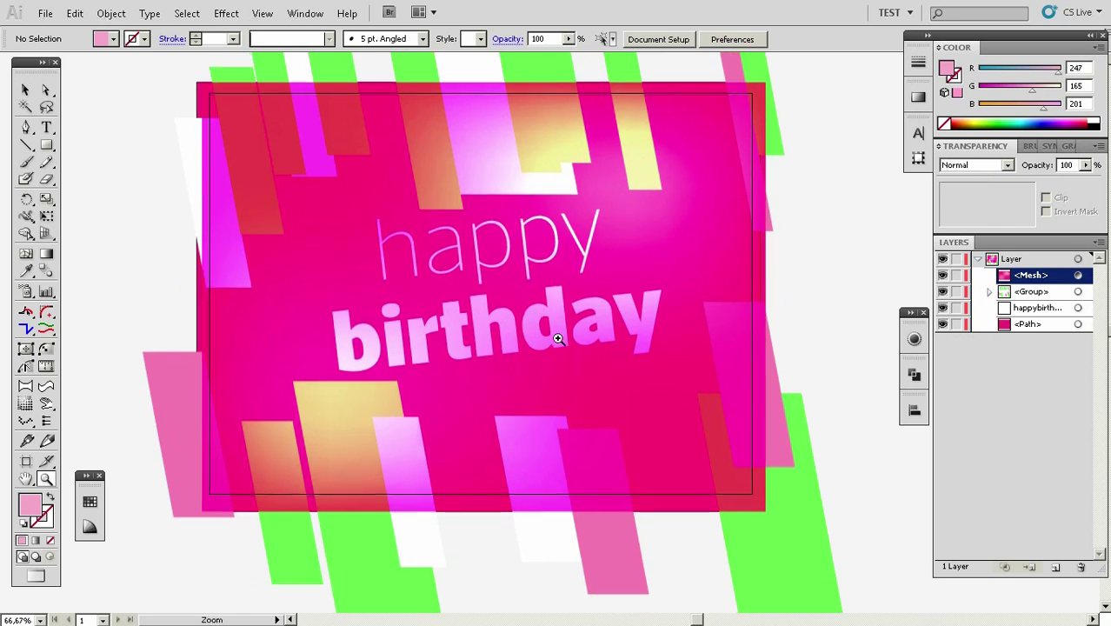
pyautogui.keyDown('alt'); pyautogui.click(559, 338); pyautogui.keyUp('alt')
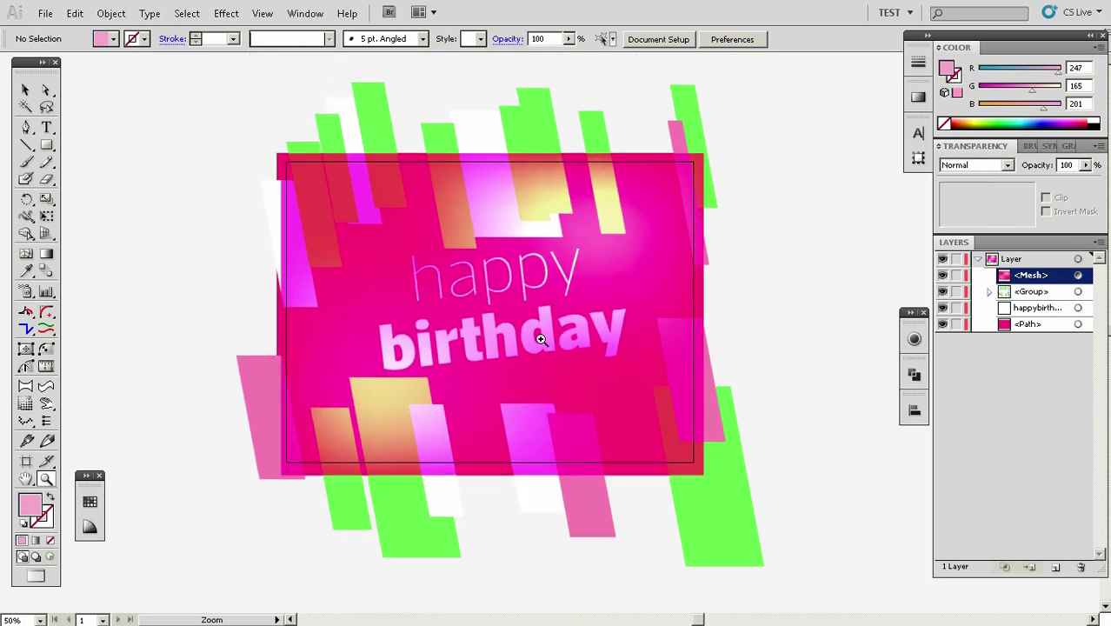
pyautogui.click(538, 333)
# Paste a copy of the happy birthday text behind the original, fill it black and offset it slightly down and right as a shadow
pyautogui.click(1078, 310)
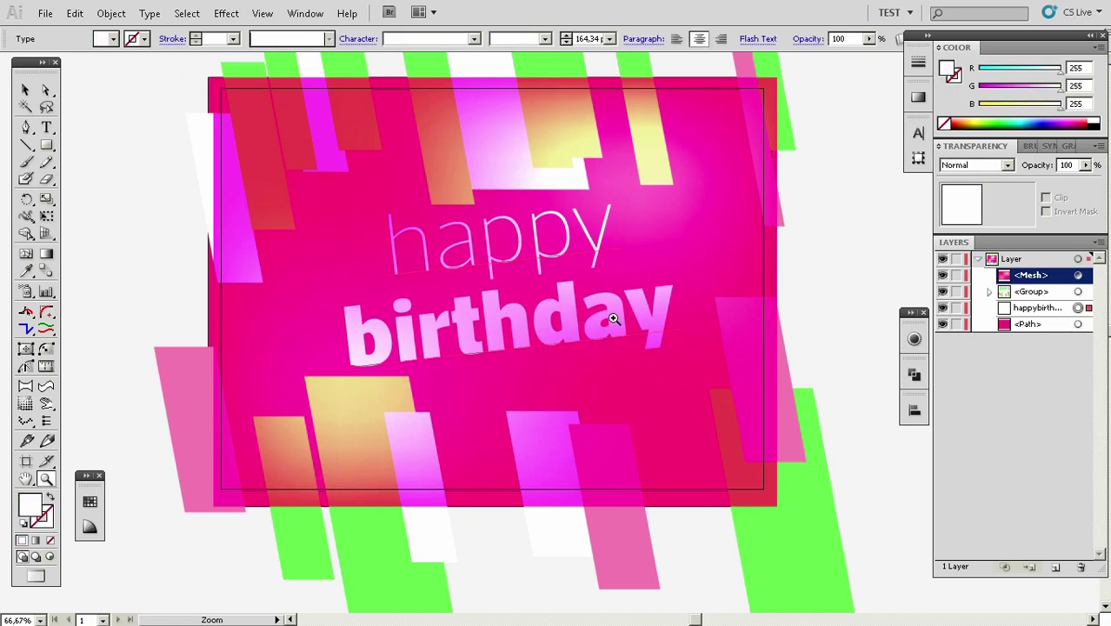
pyautogui.hotkey('ctrl', 'c')
pyautogui.hotkey('ctrl', 'b')
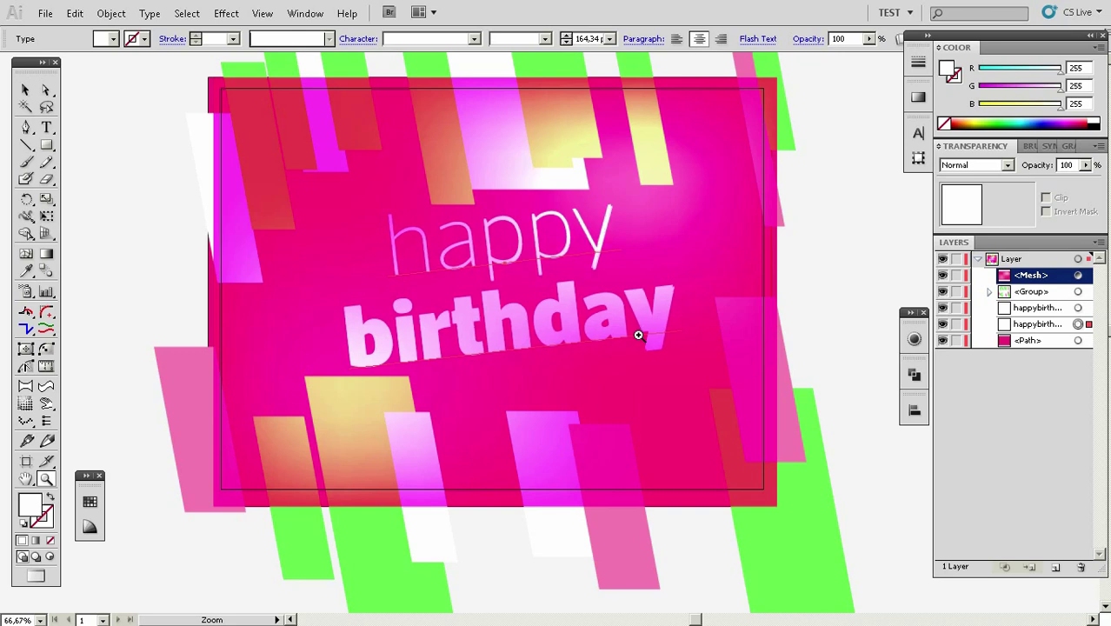
pyautogui.click(1101, 122)
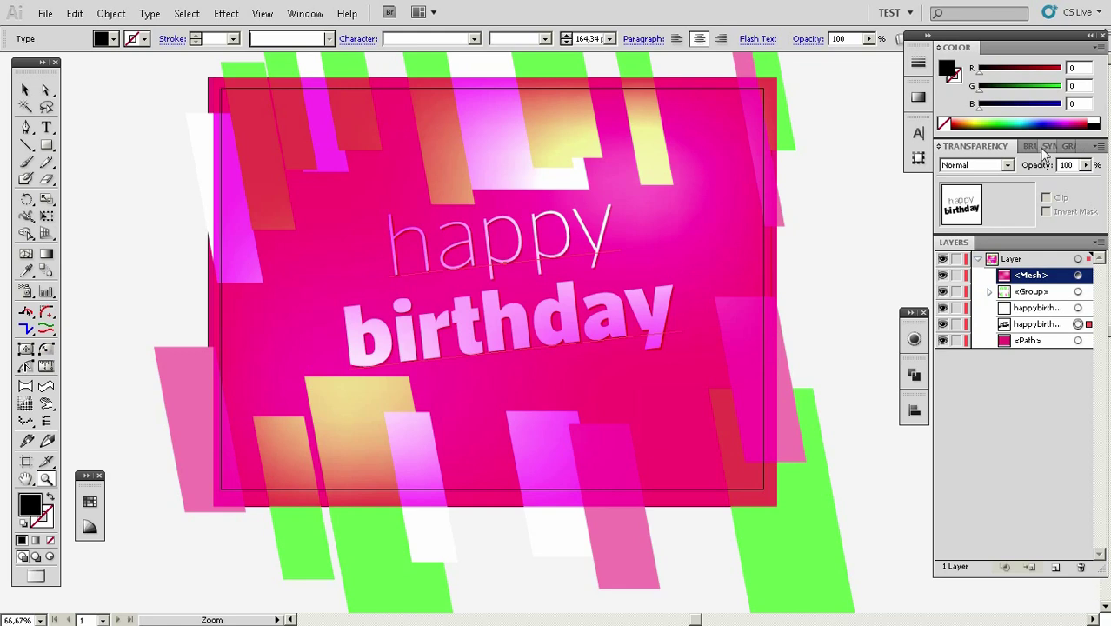
pyautogui.keyDown('ctrl'); pyautogui.click(796, 241); pyautogui.keyUp('ctrl')
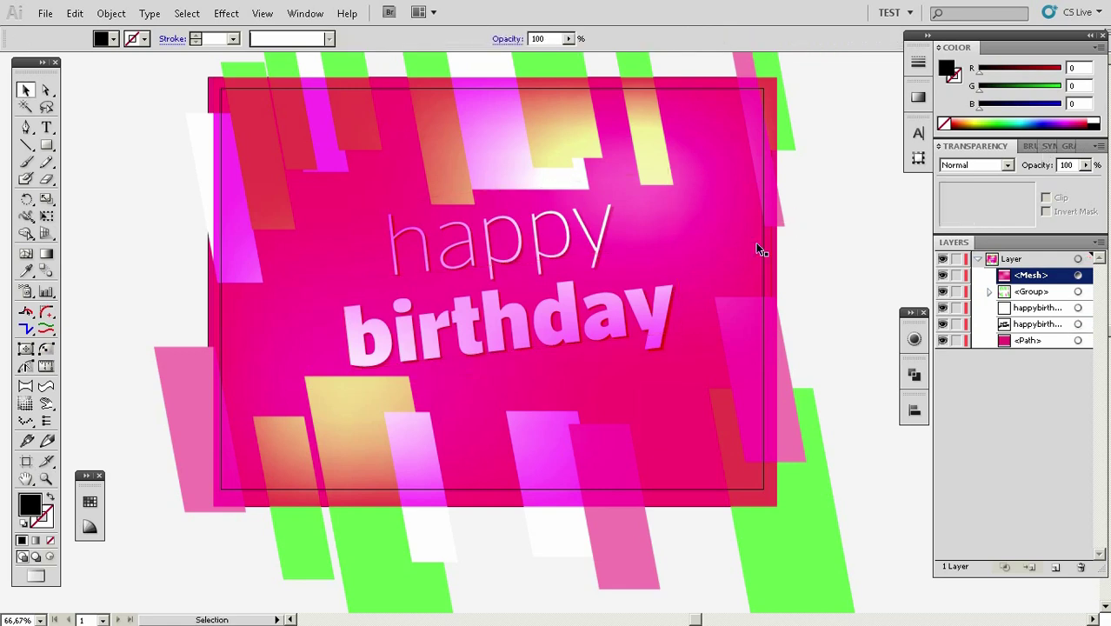
pyautogui.keyDown('alt'); pyautogui.click(560, 342); pyautogui.keyUp('alt')
pyautogui.moveTo(568, 330); pyautogui.dragTo(585, 374)
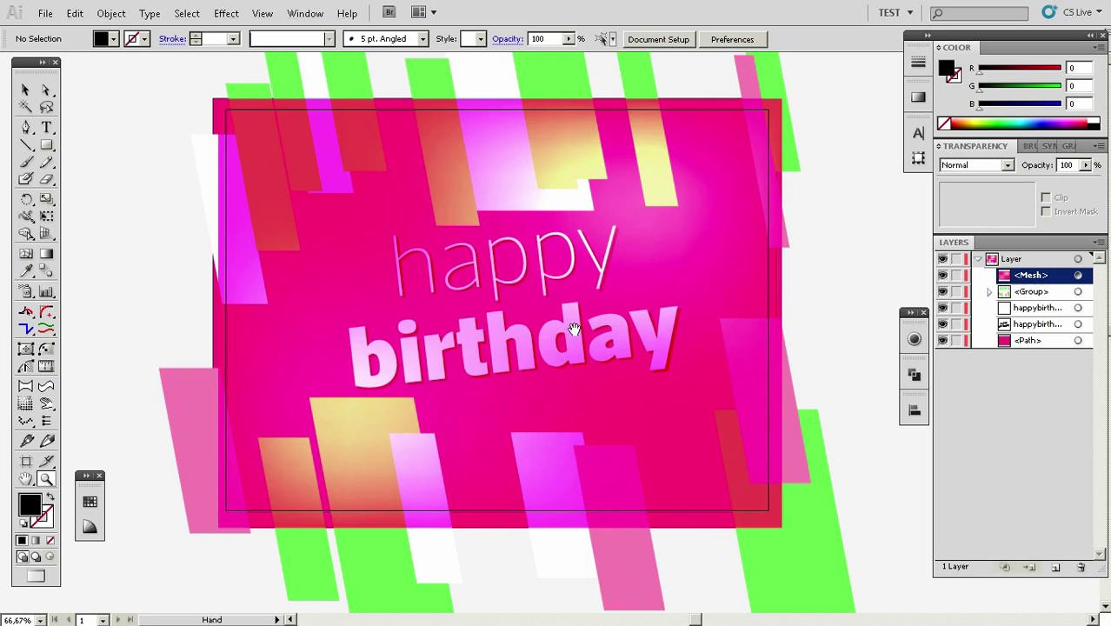
pyautogui.hotkey('ctrl', '-')
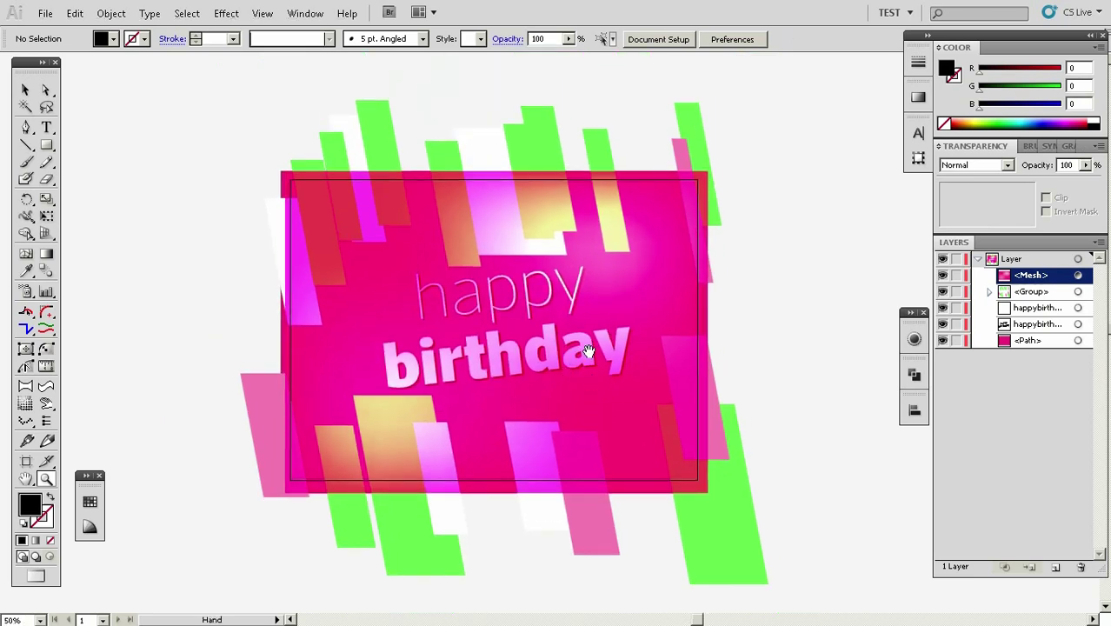
# Draw a freehand S-shaped Pencil curve along the card's right side with no fill and a 1 px white stroke
pyautogui.moveTo(585, 352); pyautogui.dragTo(578, 344)
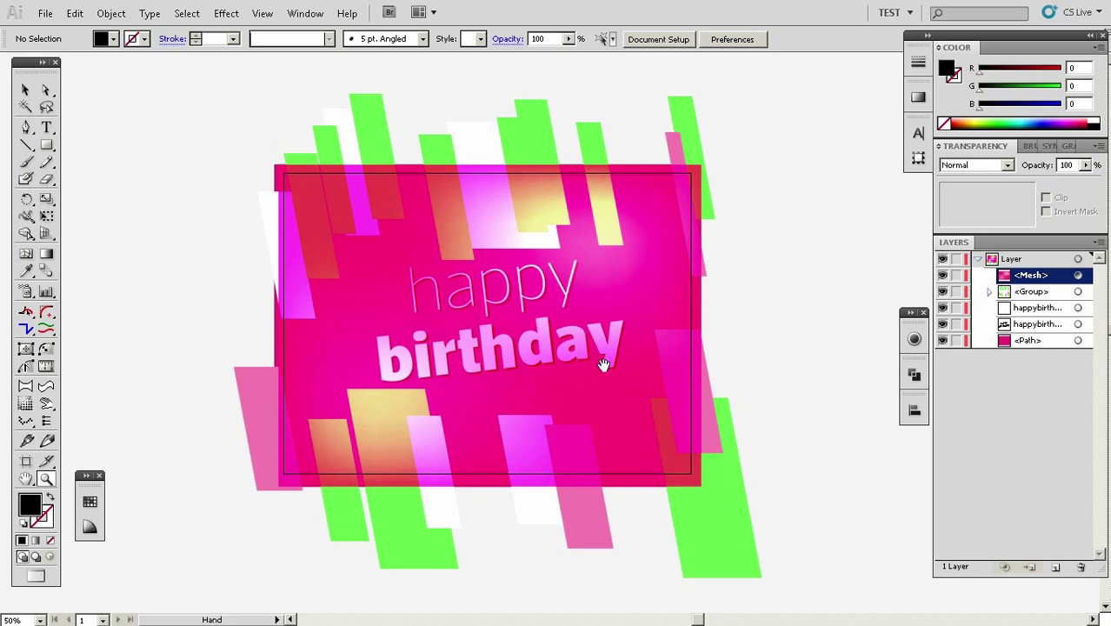
pyautogui.moveTo(596, 363); pyautogui.dragTo(612, 330)
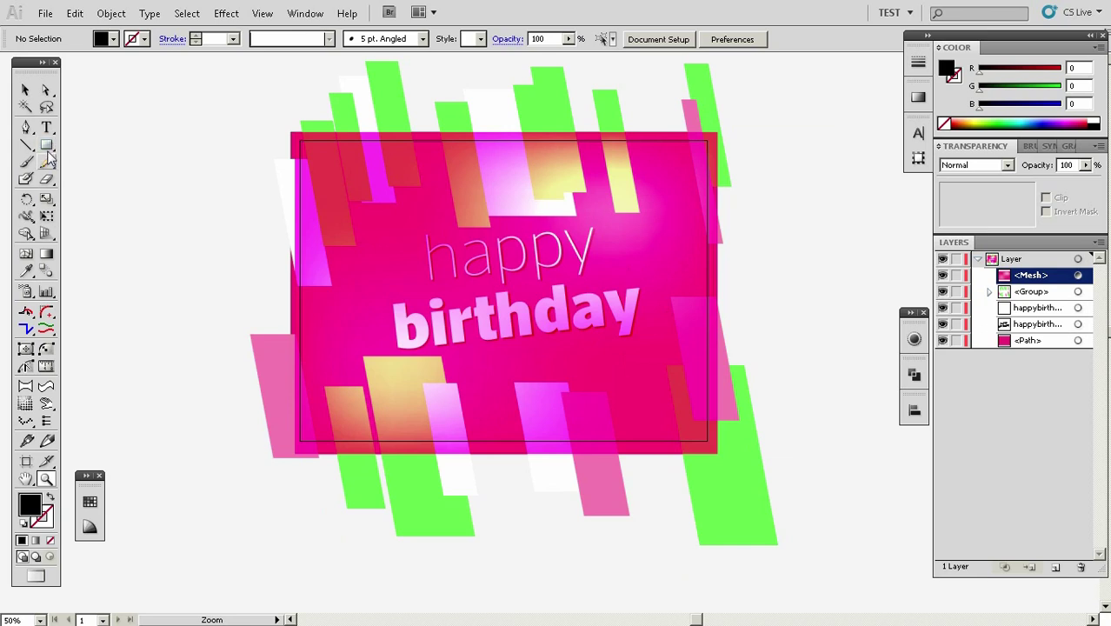
pyautogui.press('n')
pyautogui.moveTo(734, 126); pyautogui.dragTo(707, 141)
pyautogui.moveTo(676, 299); pyautogui.dragTo(602, 416)
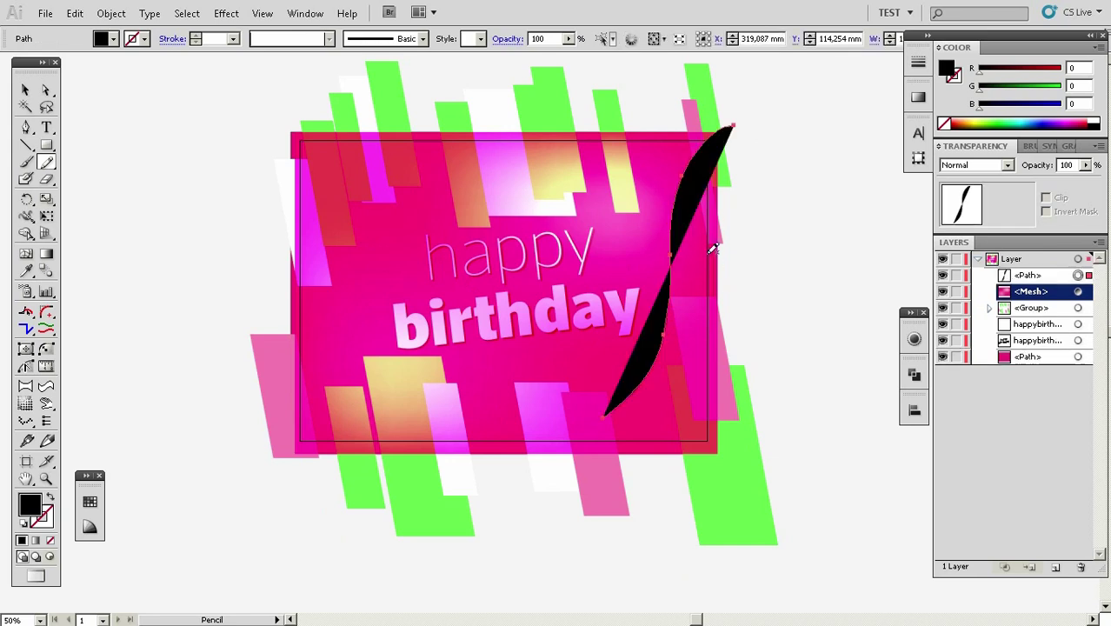
pyautogui.hotkey('shift', 'x')
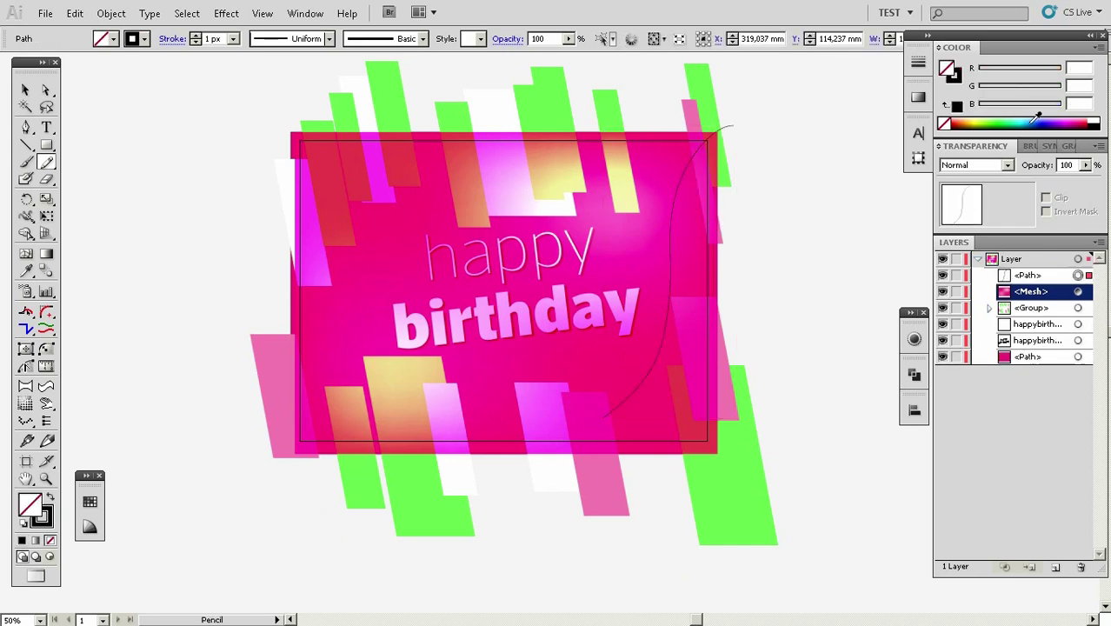
pyautogui.click(1095, 123)
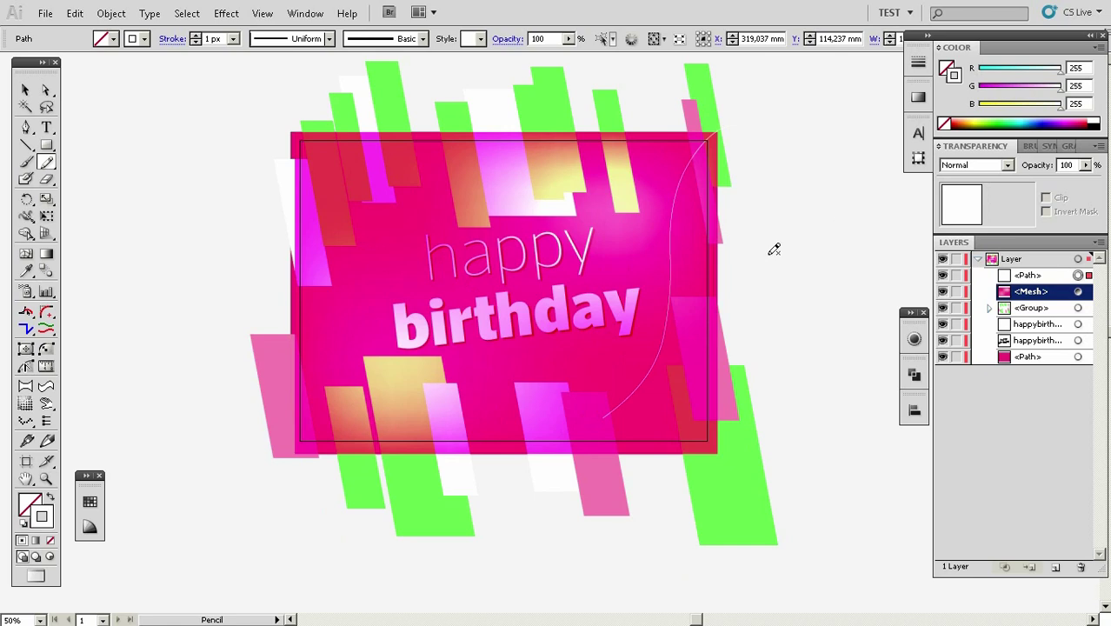
# Move the white curve below the gradient mesh in the stacking order and select the mesh
pyautogui.press('z')
pyautogui.click(666, 283)
pyautogui.press('space')
pyautogui.moveTo(504, 396); pyautogui.dragTo(633, 329)
pyautogui.moveTo(1055, 278); pyautogui.dragTo(1054, 306)
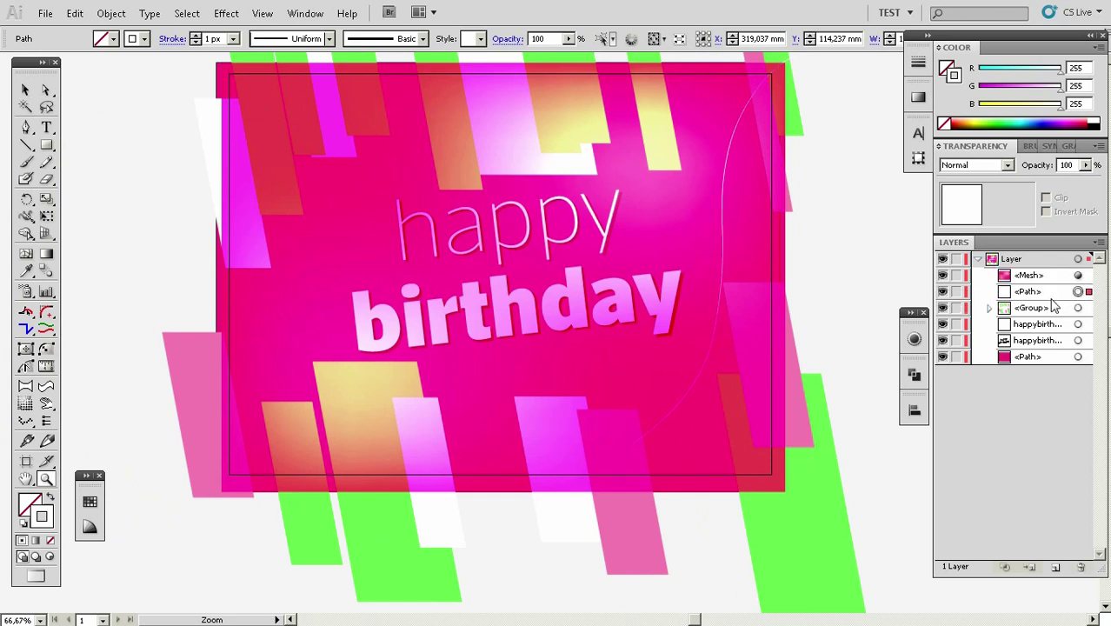
pyautogui.click(1079, 275)
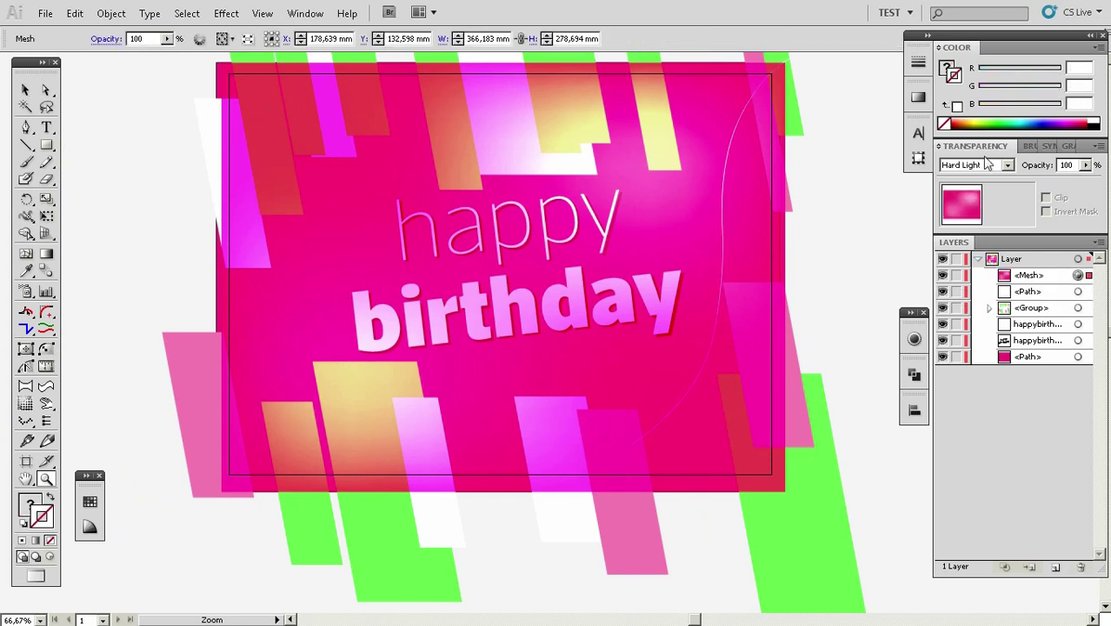
# Examine how the thin white curve blends with the gradient mesh along the card's right side
pyautogui.moveTo(752, 240); pyautogui.dragTo(706, 280)
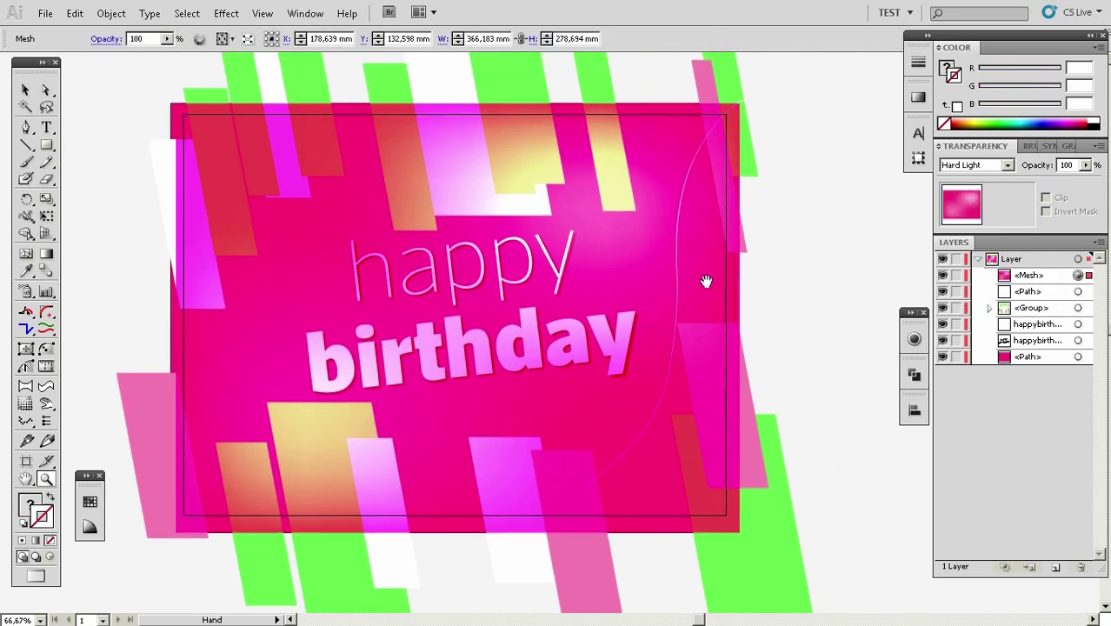
pyautogui.keyDown('alt'); pyautogui.click(636, 320); pyautogui.keyUp('alt')
pyautogui.moveTo(639, 320); pyautogui.dragTo(641, 343)
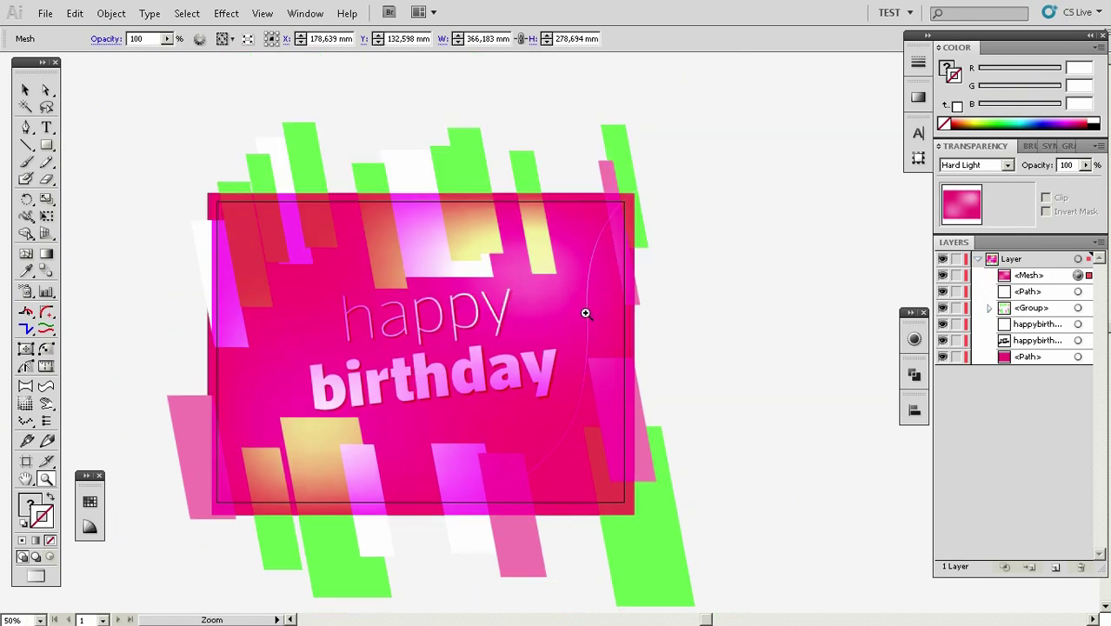
pyautogui.click(581, 310)
pyautogui.click(569, 354)
pyautogui.moveTo(559, 448); pyautogui.dragTo(598, 225)
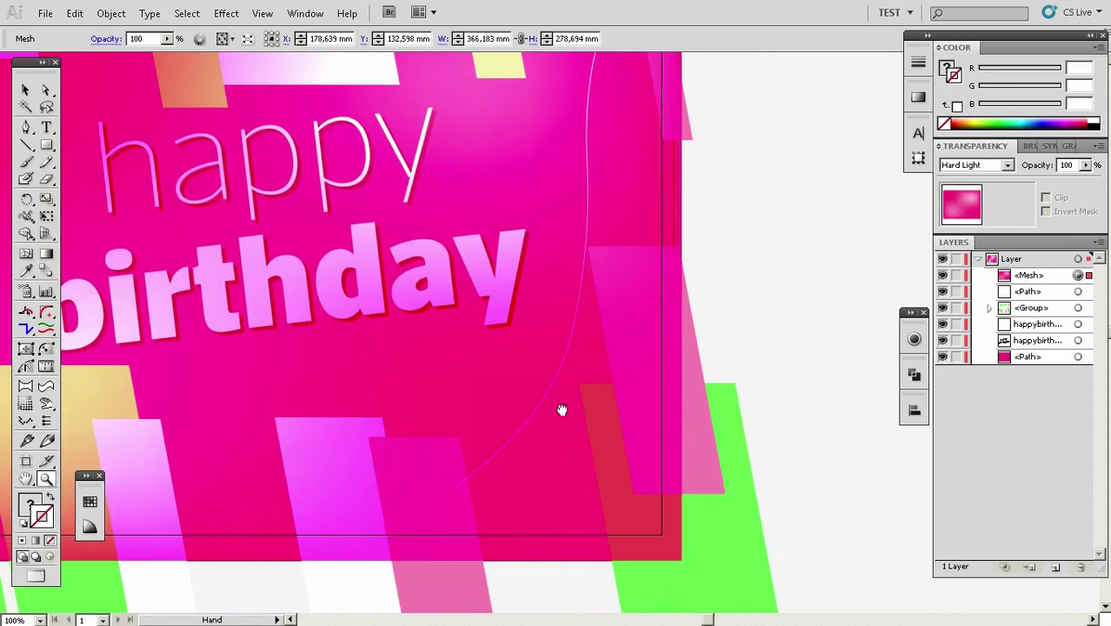
pyautogui.moveTo(557, 420); pyautogui.dragTo(590, 385)
pyautogui.keyDown('alt'); pyautogui.click(531, 340); pyautogui.keyUp('alt')
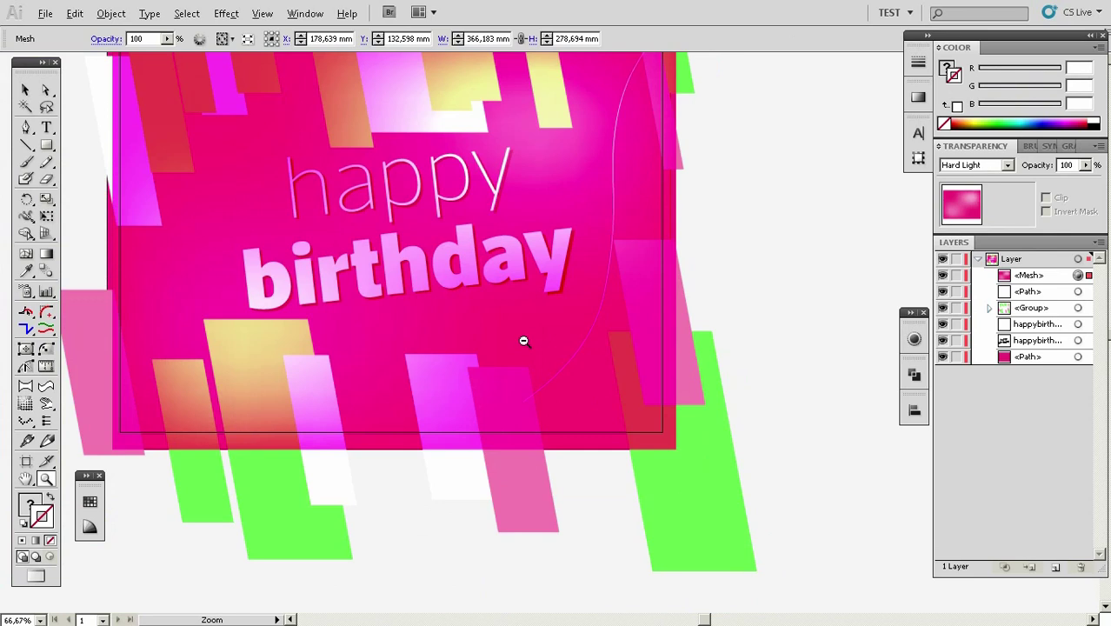
pyautogui.moveTo(516, 287); pyautogui.dragTo(599, 332)
pyautogui.keyDown('alt'); pyautogui.click(624, 278); pyautogui.keyUp('alt')
pyautogui.moveTo(630, 273); pyautogui.dragTo(667, 284)
# Draw several more thin white Pencil curves near the card's upper-right corner and along its left edge
pyautogui.click(1078, 293)
pyautogui.press('n')
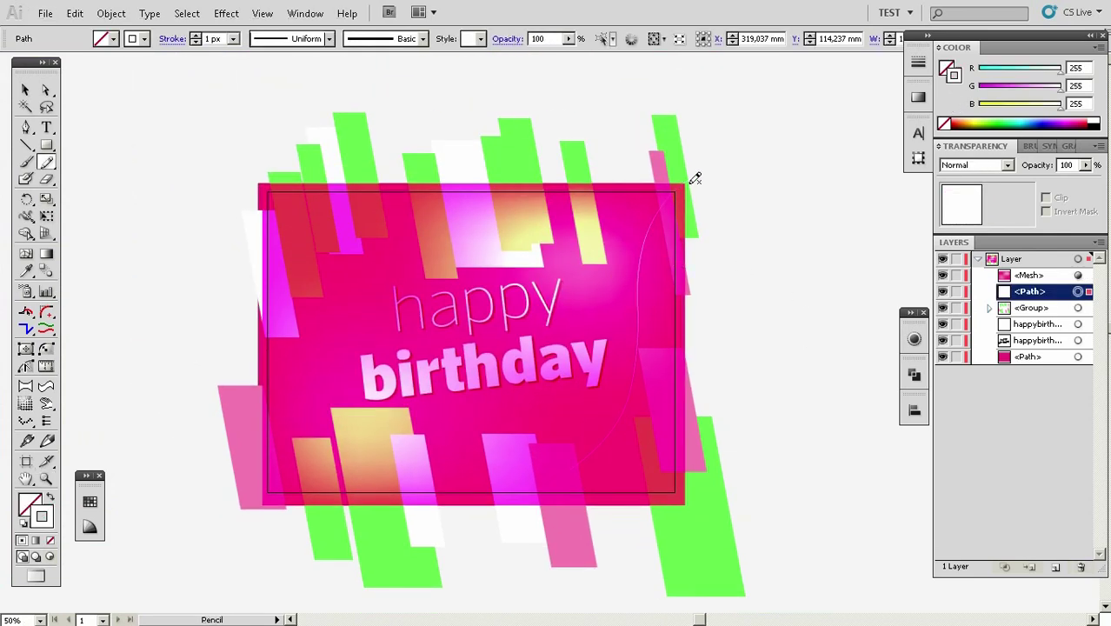
pyautogui.moveTo(687, 183)
pyautogui.mouseDown()
pyautogui.moveTo(648, 355)
pyautogui.moveTo(618, 326)
pyautogui.mouseUp()
pyautogui.moveTo(576, 427); pyautogui.dragTo(628, 377)
pyautogui.moveTo(302, 270); pyautogui.dragTo(426, 479)
# Move the new white curves below the gradient mesh in the layer's stacking order
pyautogui.click(1078, 341)
pyautogui.click(1035, 341)
pyautogui.keyDown('shift'); pyautogui.click(1032, 275); pyautogui.keyUp('shift')
pyautogui.moveTo(1031, 363); pyautogui.dragTo(1037, 372)
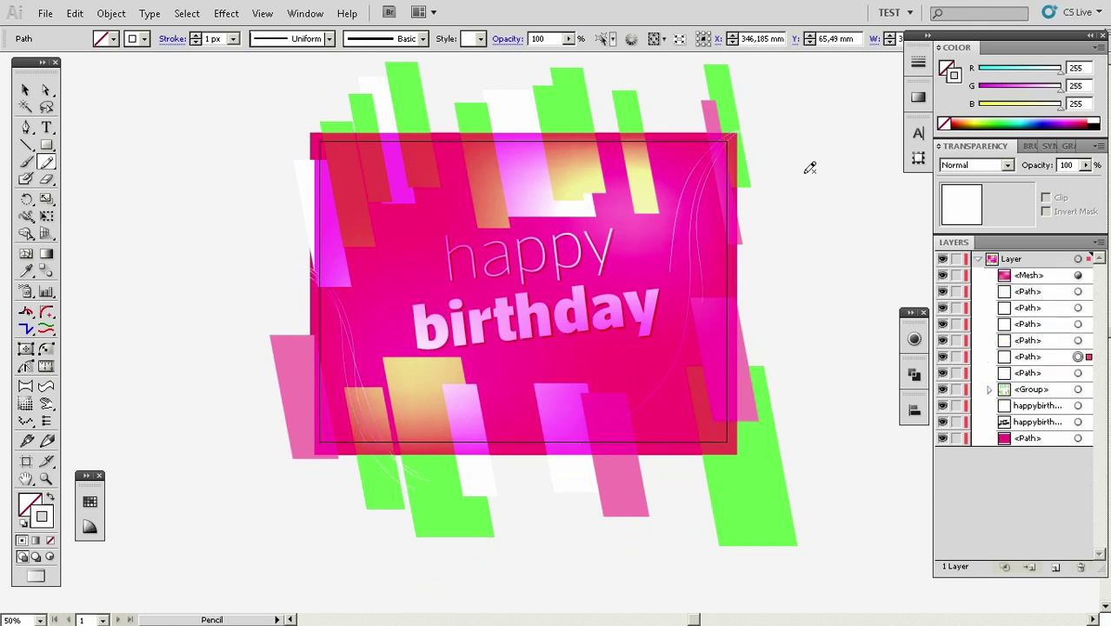
# Draw a small white six-pointed star without stroke to the upper right of the text and stack it below the gradient mesh
pyautogui.press('v')
pyautogui.click(920, 211)
pyautogui.keyDown('alt'); pyautogui.click(47, 146); pyautogui.keyUp('alt')
pyautogui.keyDown('alt'); pyautogui.click(47, 146); pyautogui.keyUp('alt')
pyautogui.keyDown('alt'); pyautogui.click(47, 146); pyautogui.keyUp('alt')
pyautogui.keyDown('alt'); pyautogui.click(47, 146); pyautogui.keyUp('alt')
pyautogui.moveTo(763, 254); pyautogui.dragTo(721, 232)
pyautogui.press('v')
pyautogui.moveTo(1060, 276); pyautogui.dragTo(1043, 297)
pyautogui.moveTo(718, 218); pyautogui.dragTo(515, 209)
# Set the star's blending mode to Soft Light after trying Overlay
pyautogui.click(978, 166)
pyautogui.click(974, 297)
pyautogui.click(977, 165)
pyautogui.click(974, 403)
pyautogui.click(977, 165)
pyautogui.click(967, 302)
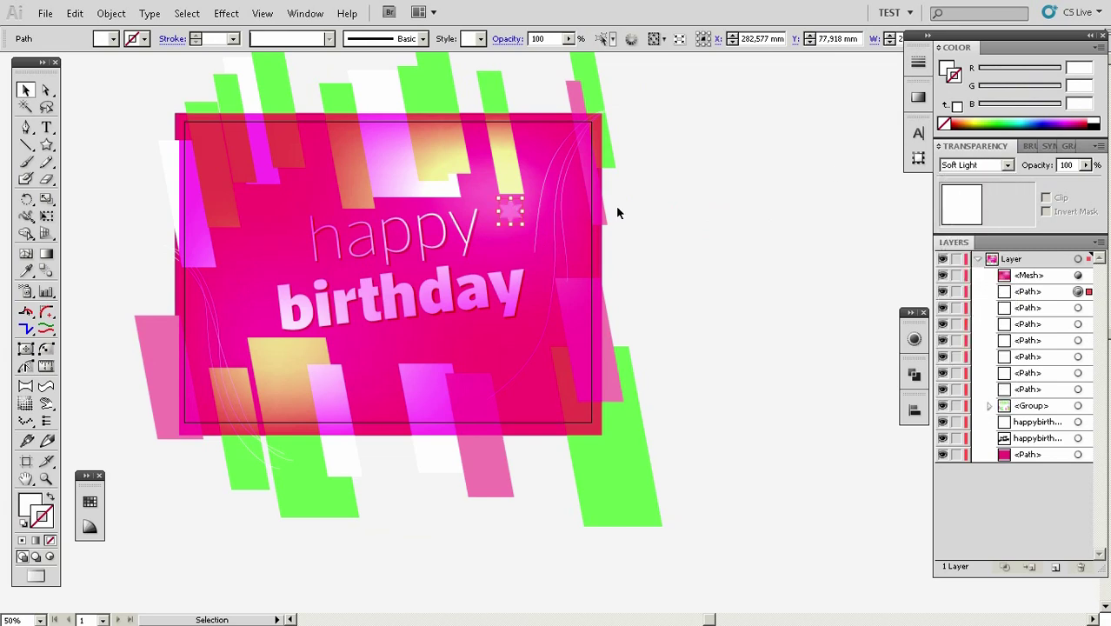
# Duplicate the Soft Light star repeatedly and scatter copies in varying sizes around the happy birthday text
pyautogui.click(831, 170)
pyautogui.keyDown('ctrl'); pyautogui.click(494, 285); pyautogui.keyUp('ctrl')
pyautogui.moveTo(484, 324); pyautogui.dragTo(533, 286)
pyautogui.click(621, 206)
pyautogui.click(1079, 293)
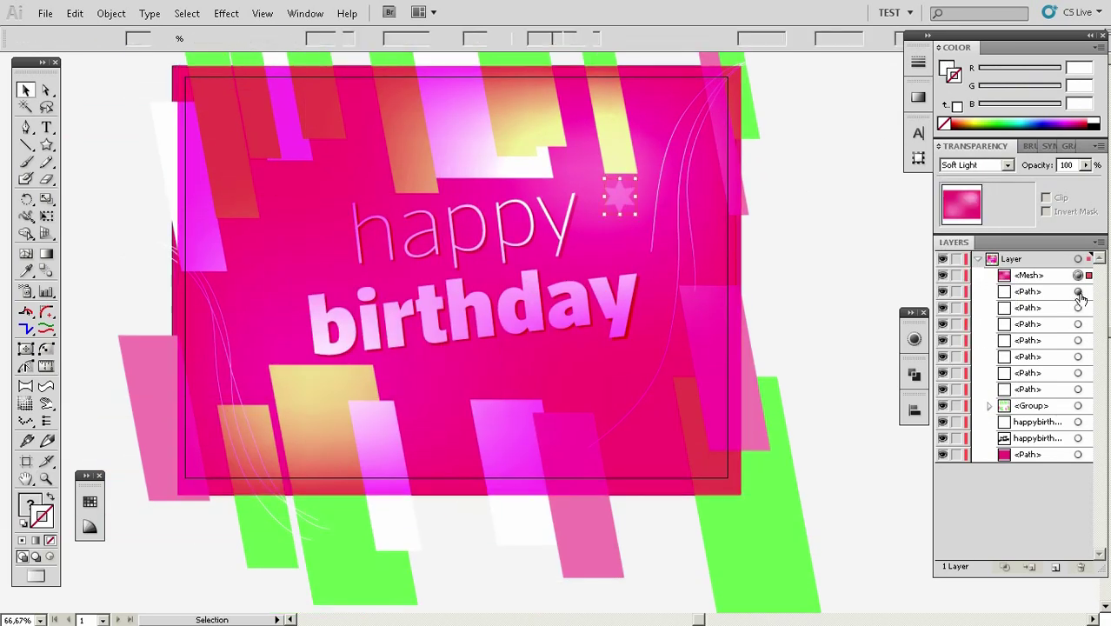
pyautogui.moveTo(912, 35); pyautogui.dragTo(908, 57)
pyautogui.rightClick(613, 200)
pyautogui.click(668, 265)
pyautogui.moveTo(617, 202); pyautogui.dragTo(307, 241)
pyautogui.click(637, 245)
pyautogui.moveTo(636, 246); pyautogui.dragTo(708, 290)
pyautogui.moveTo(371, 280); pyautogui.dragTo(545, 213)
pyautogui.moveTo(540, 207); pyautogui.dragTo(341, 433)
pyautogui.moveTo(326, 418); pyautogui.dragTo(339, 293)
pyautogui.moveTo(340, 293); pyautogui.dragTo(653, 431)
pyautogui.moveTo(671, 403); pyautogui.dragTo(658, 417)
pyautogui.moveTo(648, 428); pyautogui.dragTo(433, 230)
pyautogui.rightClick(444, 229)
pyautogui.click(536, 288)
# Examine the overall card layout with the stars scattered around the happy birthday text
pyautogui.hotkey('ctrl', '-')
pyautogui.moveTo(557, 298); pyautogui.dragTo(500, 284)
pyautogui.click(764, 287)
pyautogui.moveTo(552, 333); pyautogui.dragTo(544, 281)
pyautogui.press('z')
pyautogui.click(466, 303)
pyautogui.moveTo(650, 311); pyautogui.dragTo(586, 320)
pyautogui.keyDown('alt'); pyautogui.click(588, 316); pyautogui.keyUp('alt')
# Duplicate the white happy birthday text in place and bring the copy to the front, above the gradient mesh
pyautogui.moveTo(1095, 298); pyautogui.dragTo(1094, 539)
pyautogui.click(1075, 542)
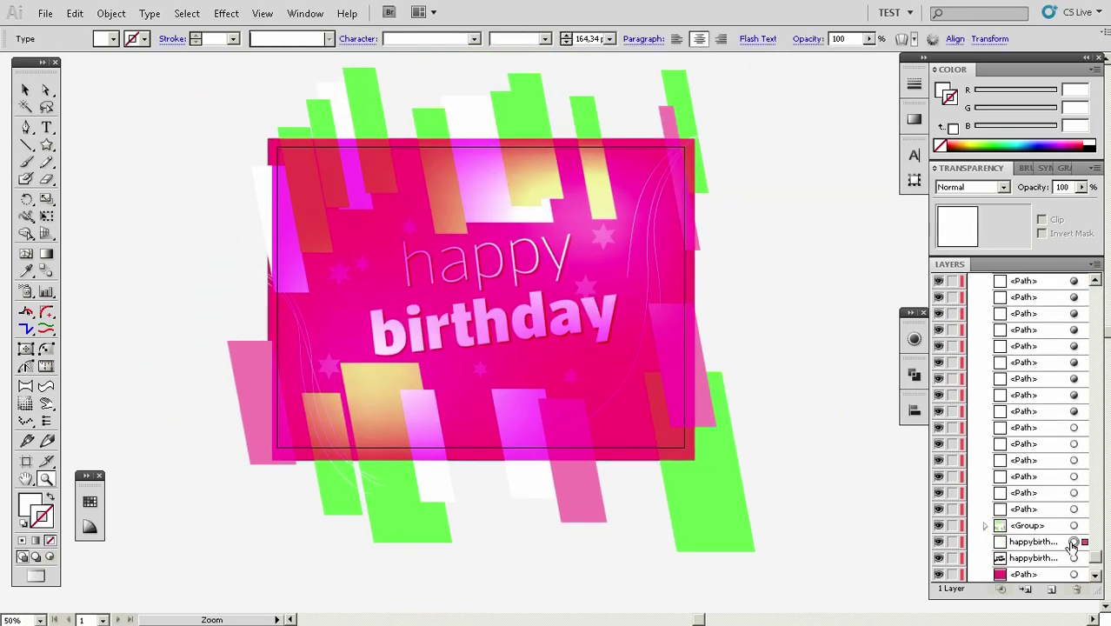
pyautogui.press('v')
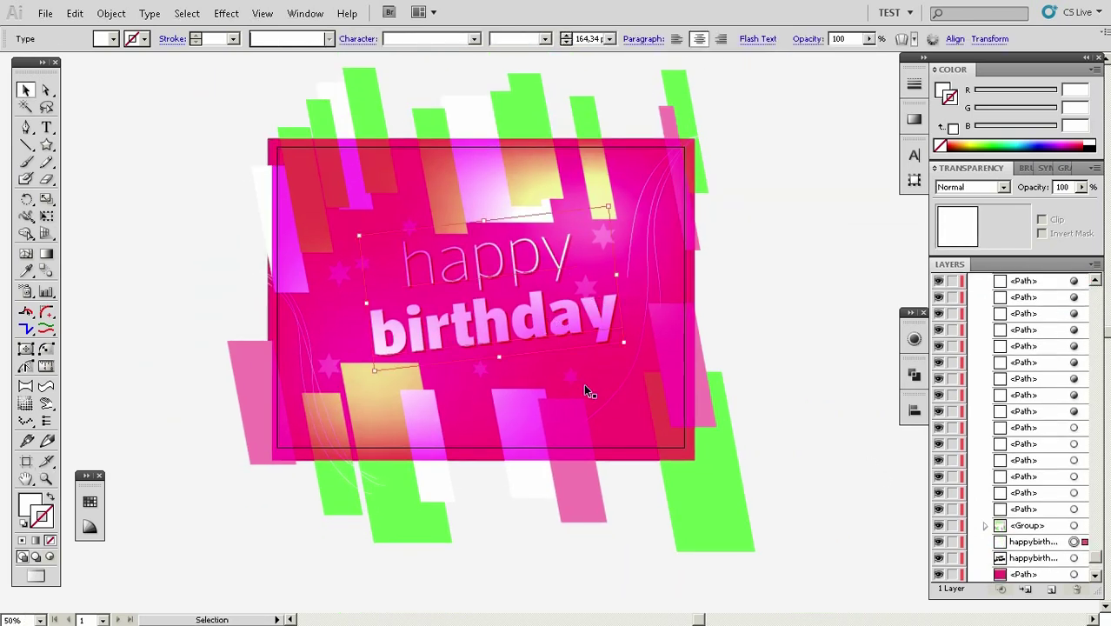
pyautogui.hotkey('ctrl', 'c')
pyautogui.hotkey('ctrl', 'f')
pyautogui.hotkey('ctrl', 'shift', ']')
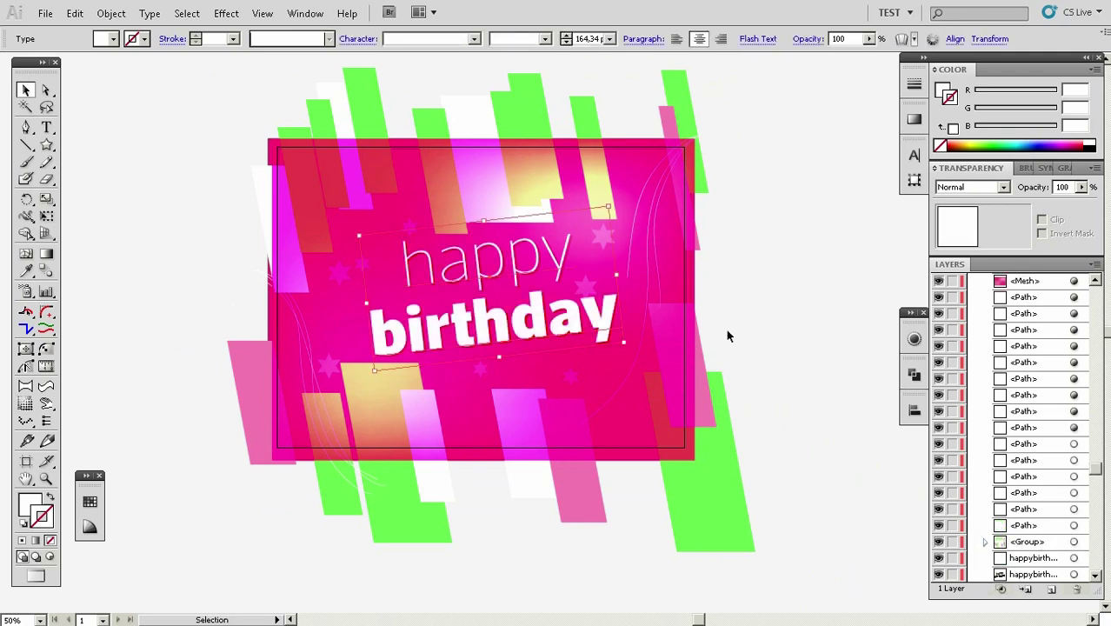
pyautogui.hotkey('ctrl', 'shift', 'a')
pyautogui.press('z')
pyautogui.press('v')
# Lower the opacity of the white happy birthday text copy above the gradient mesh
pyautogui.moveTo(1096, 473); pyautogui.dragTo(1095, 296)
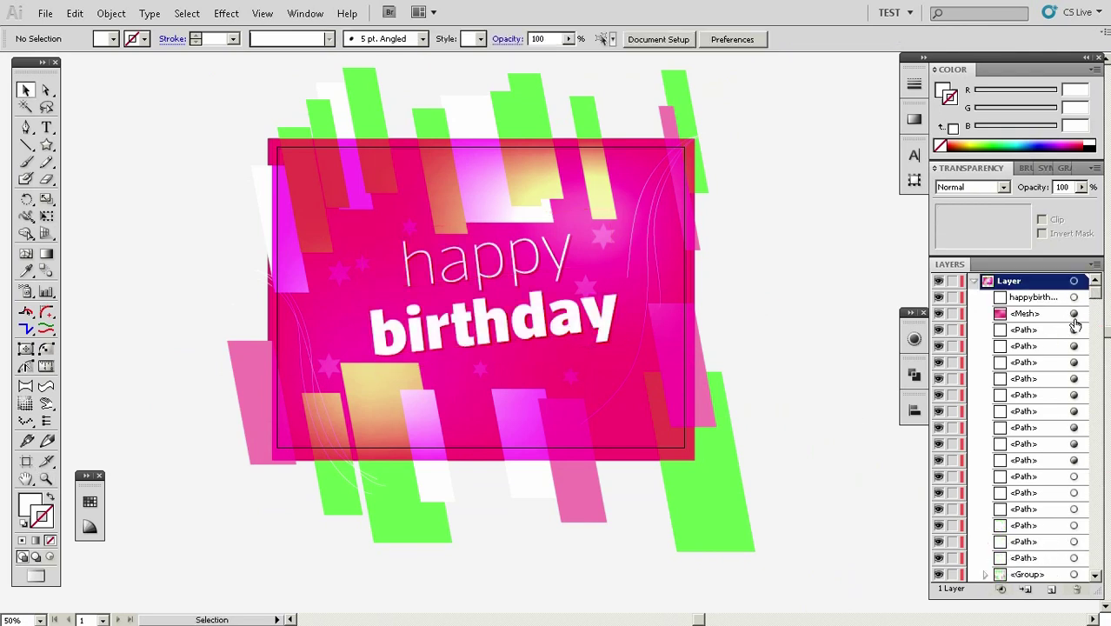
pyautogui.click(1075, 314)
pyautogui.click(1075, 298)
pyautogui.click(1075, 313)
pyautogui.click(1075, 298)
pyautogui.click(1075, 314)
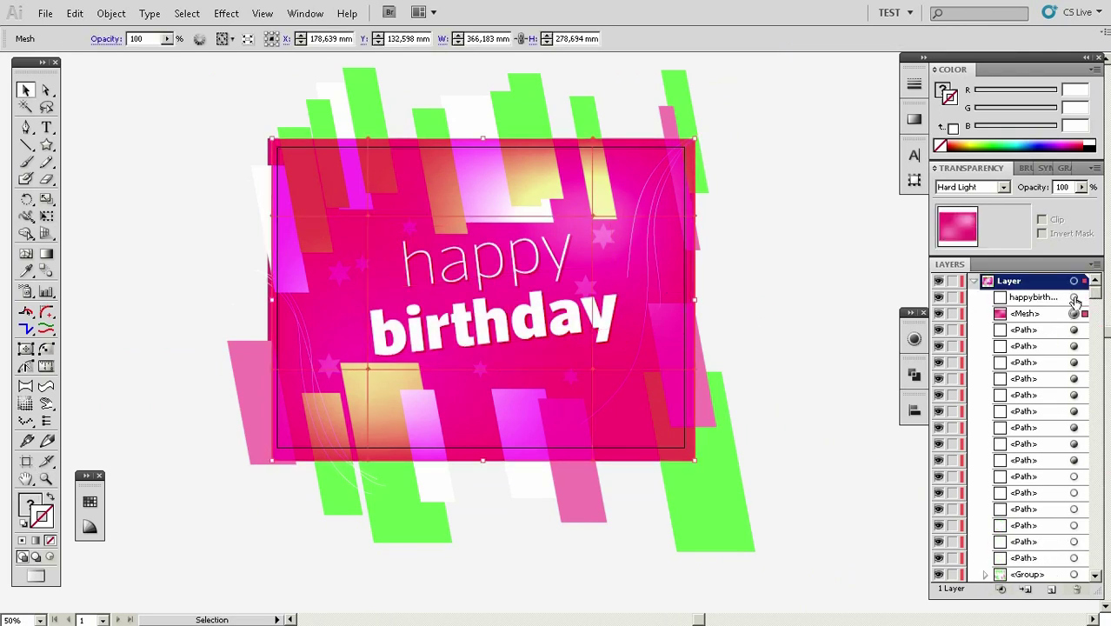
pyautogui.hotkey('ctrl', 'shift', 'a')
pyautogui.hotkey('ctrl', '+')
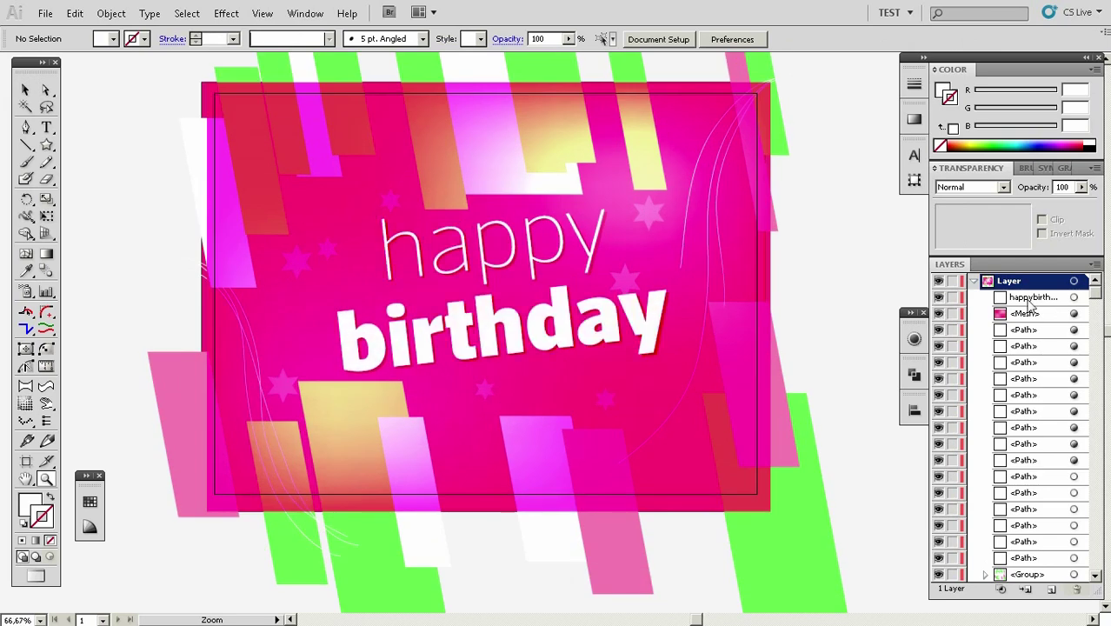
pyautogui.click(1074, 298)
pyautogui.moveTo(1082, 187); pyautogui.dragTo(1046, 206)
# Compare the card with and without the semi-transparent front text copy by toggling its visibility
pyautogui.click(940, 299)
pyautogui.click(940, 299)
pyautogui.click(939, 299)
pyautogui.click(939, 298)
pyautogui.click(939, 298)
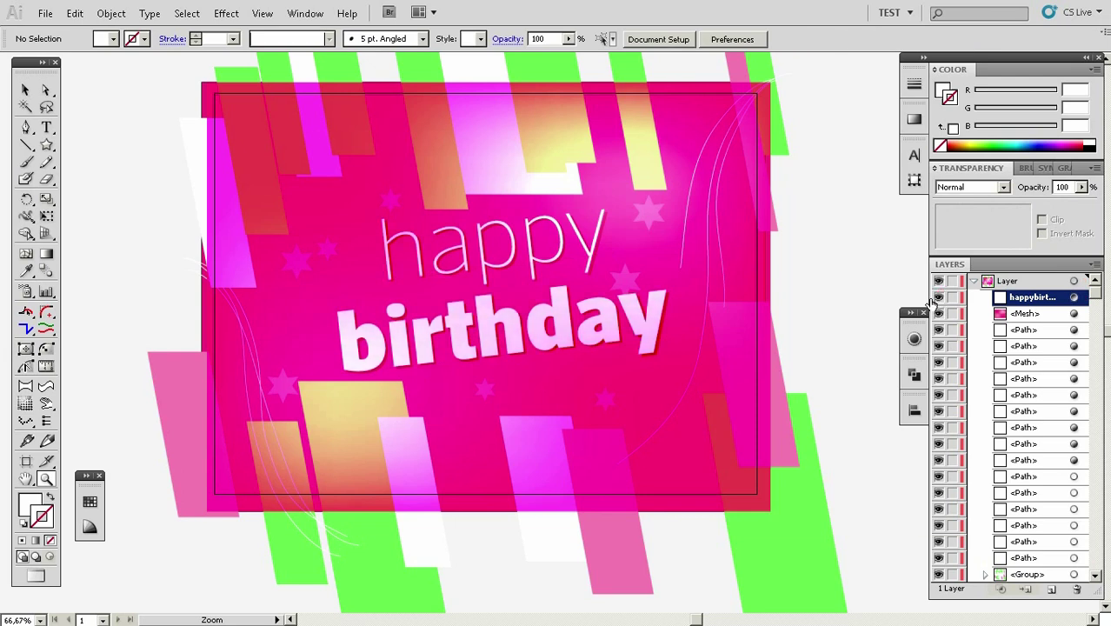
pyautogui.press('space')
pyautogui.moveTo(588, 322); pyautogui.dragTo(591, 304)
pyautogui.press('v')
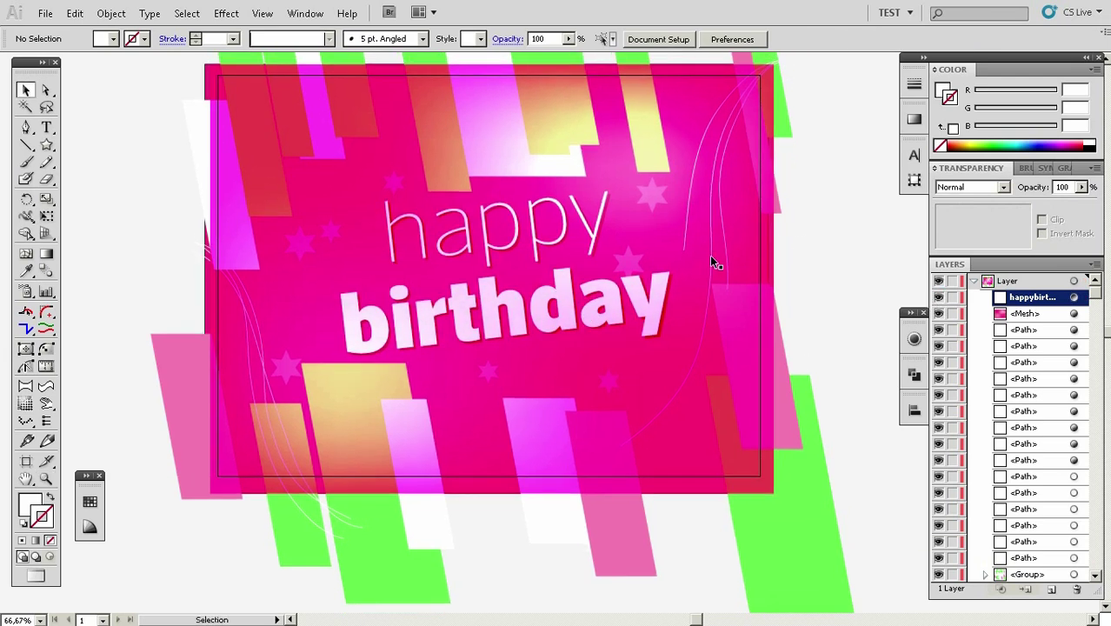
pyautogui.press('z')
pyautogui.keyDown('alt'); pyautogui.click(542, 303); pyautogui.keyUp('alt')
# Start a Save for Web & Devices export of the card and set the image width to 800 pixels
pyautogui.hotkey('alt', 'f')
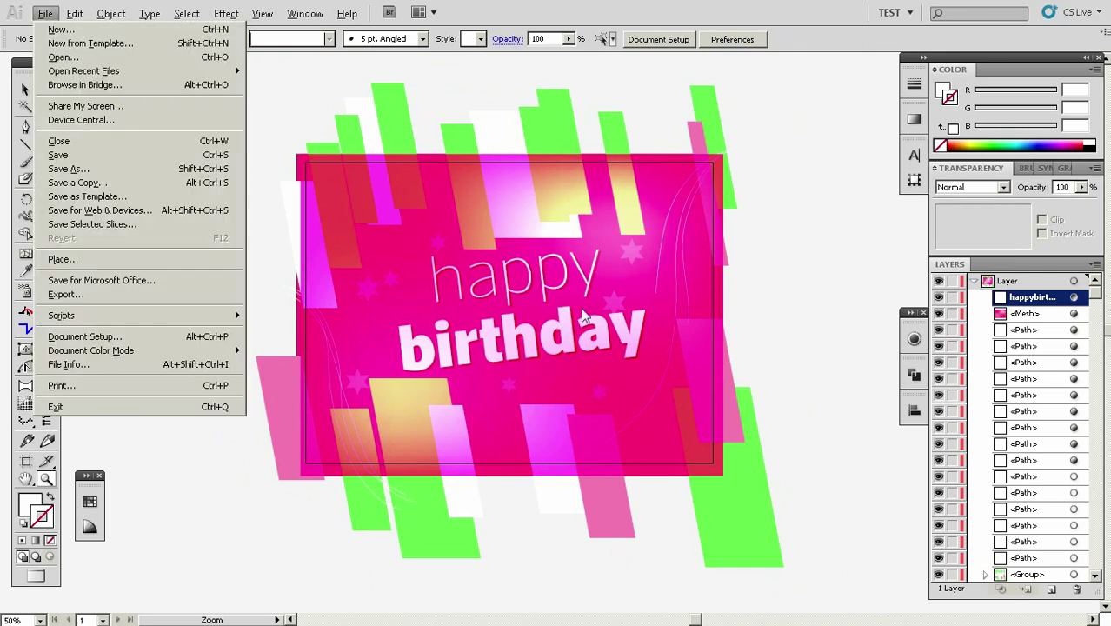
pyautogui.click(138, 214)
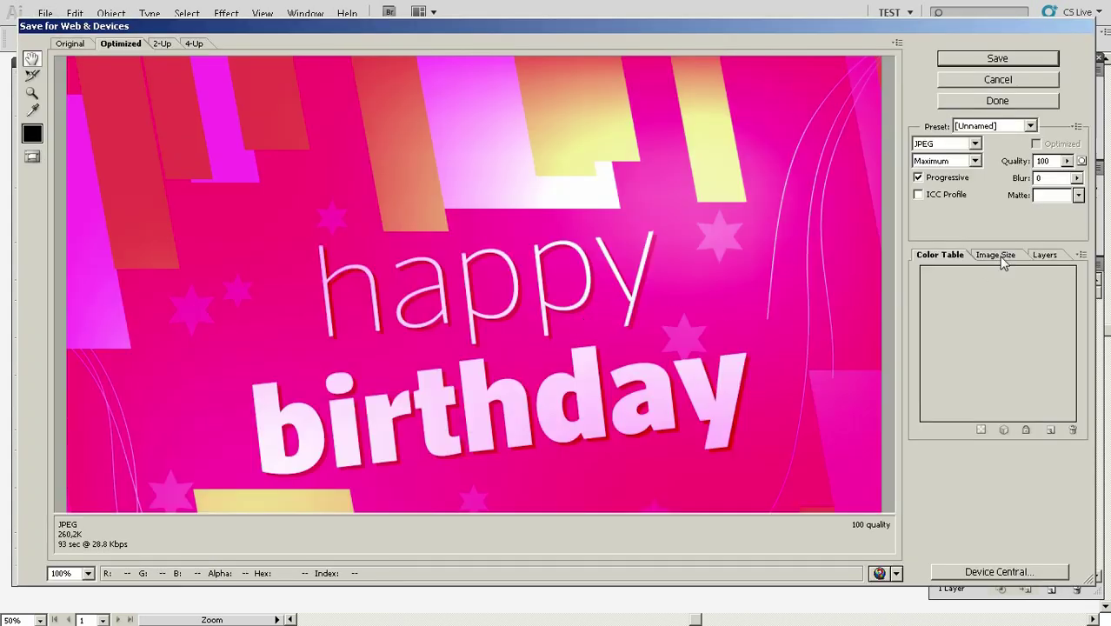
pyautogui.click(1000, 255)
pyautogui.doubleClick(974, 332)
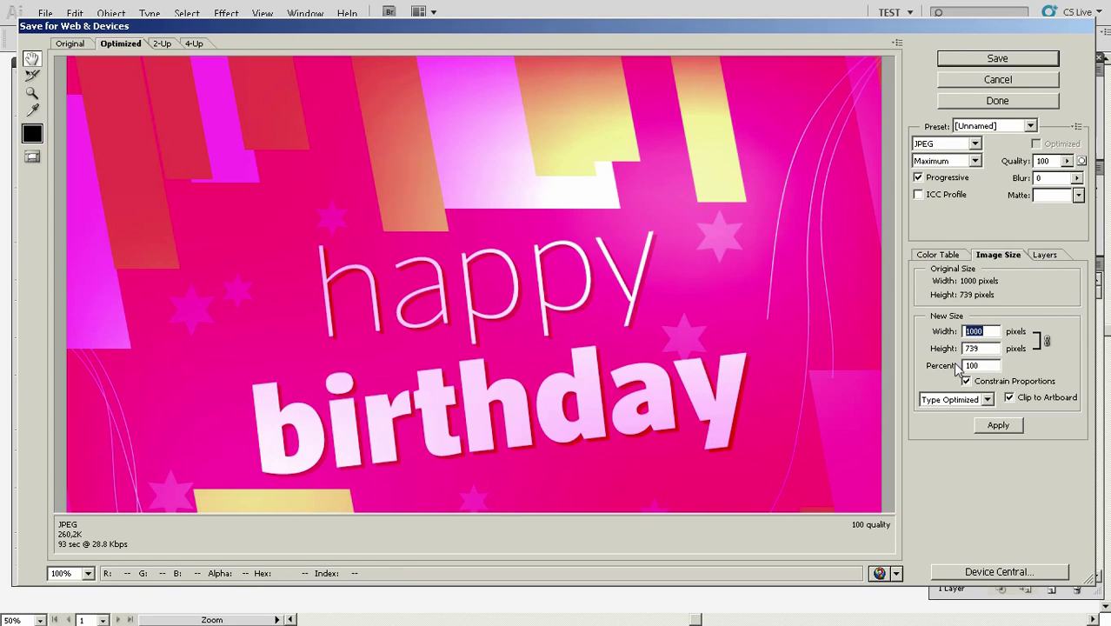
pyautogui.write('08')
pyautogui.write('800')
pyautogui.click(998, 425)
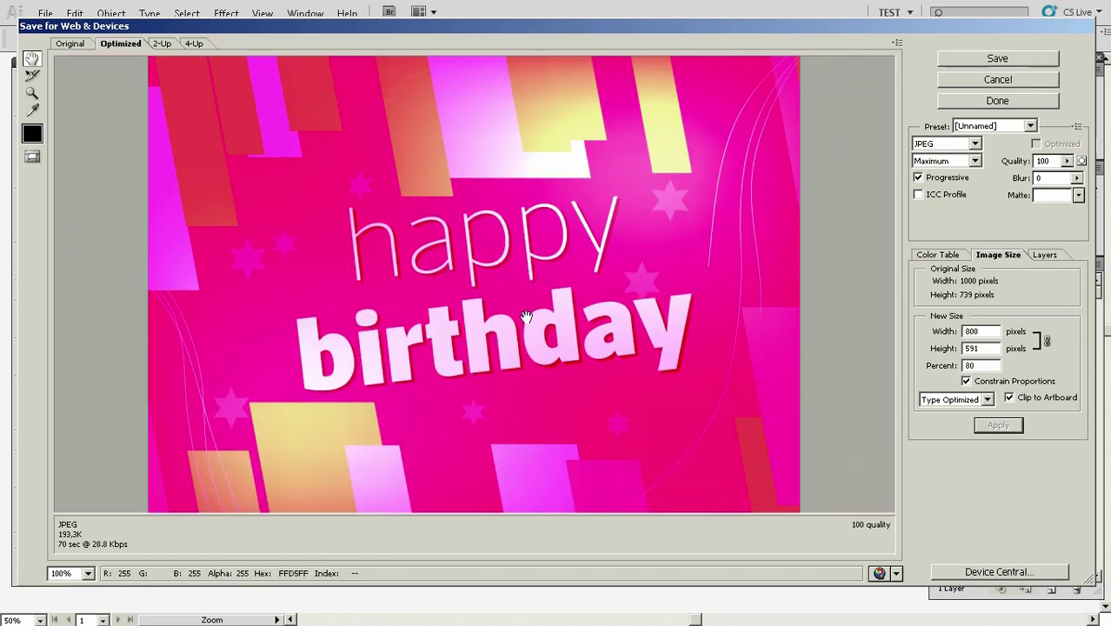
# Check the resized preview and save the JPEG to the Desktop under the file name Card
pyautogui.moveTo(533, 363); pyautogui.dragTo(643, 294)
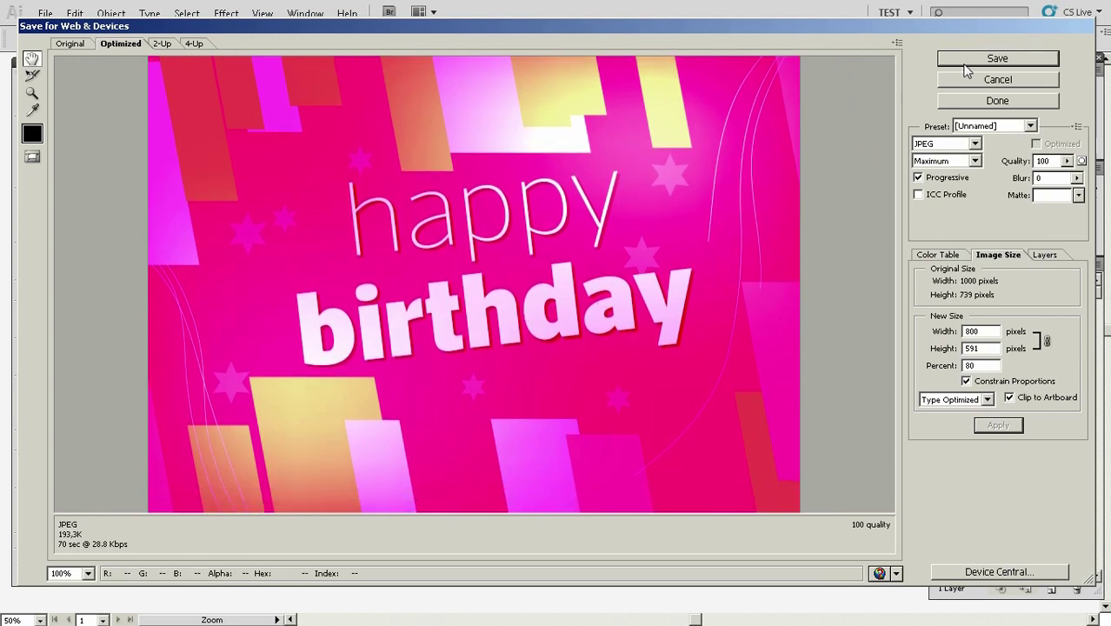
pyautogui.click(998, 58)
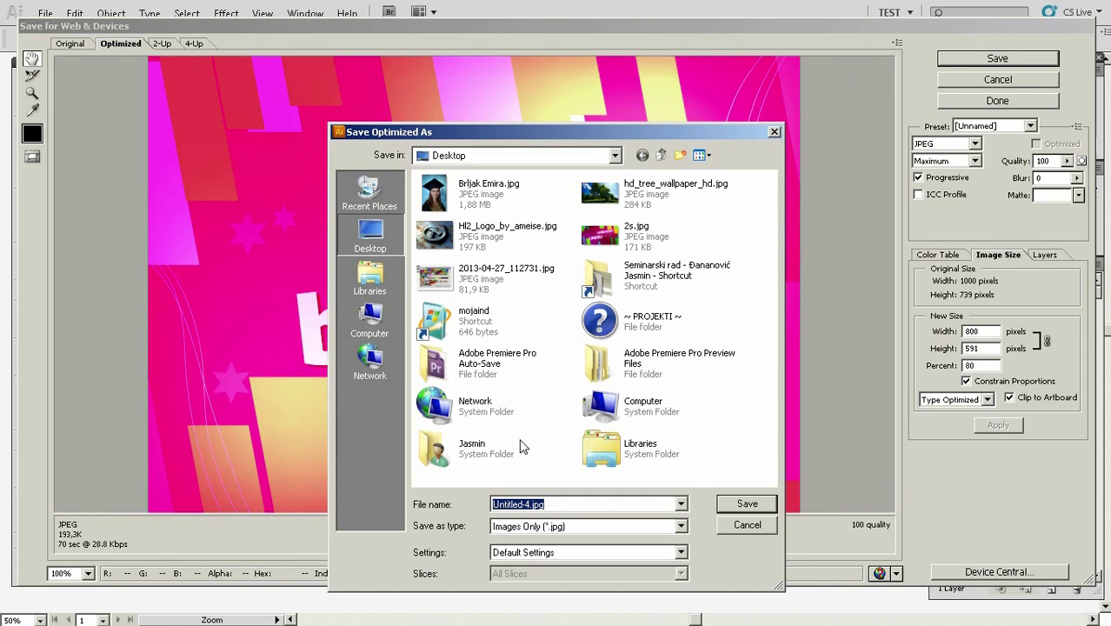
pyautogui.write('Card')
pyautogui.press('Return')
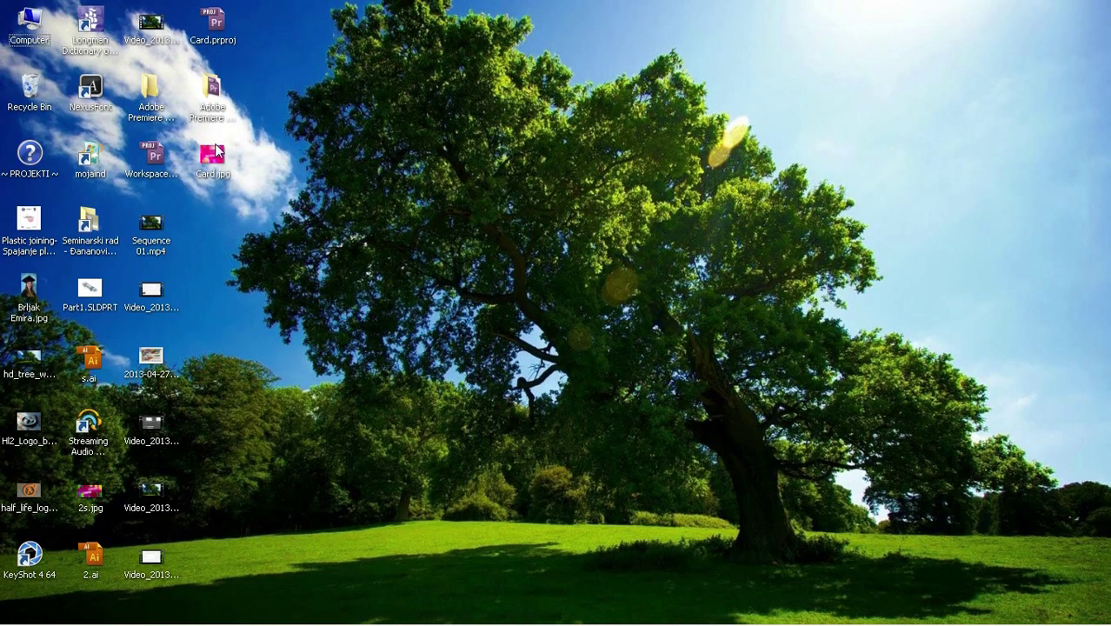
# Open Card.jpg from the desktop in the image viewer and inspect the exported card
pyautogui.click(217, 153)
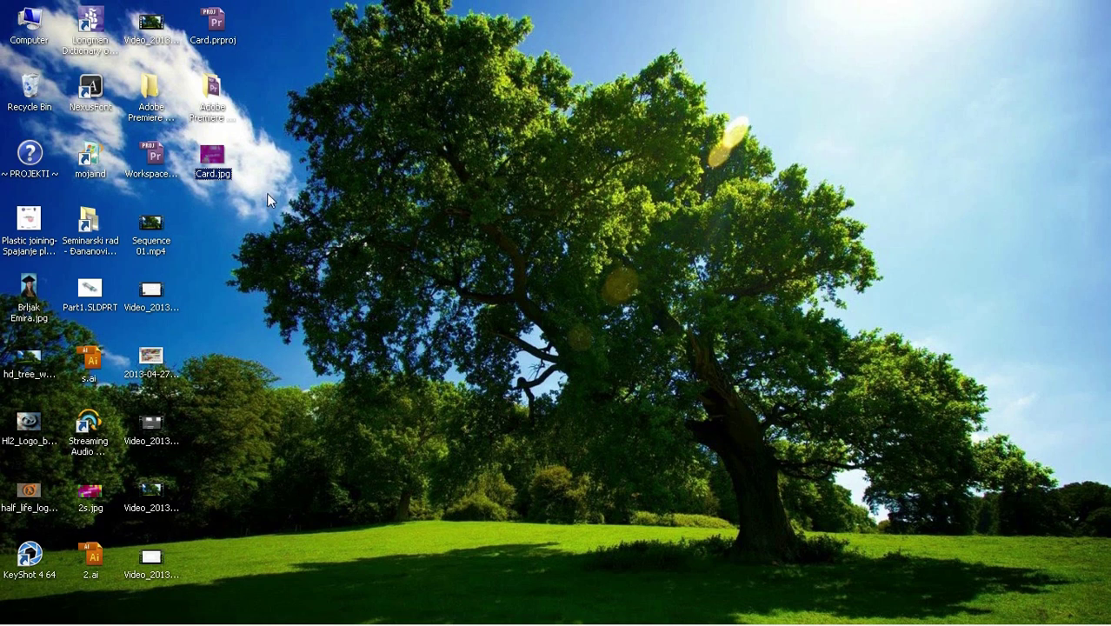
pyautogui.doubleClick(213, 164)
pyautogui.moveTo(618, 9); pyautogui.dragTo(552, 51)
pyautogui.moveTo(677, 160); pyautogui.dragTo(872, 130)
pyautogui.moveTo(787, 59); pyautogui.dragTo(801, 66)
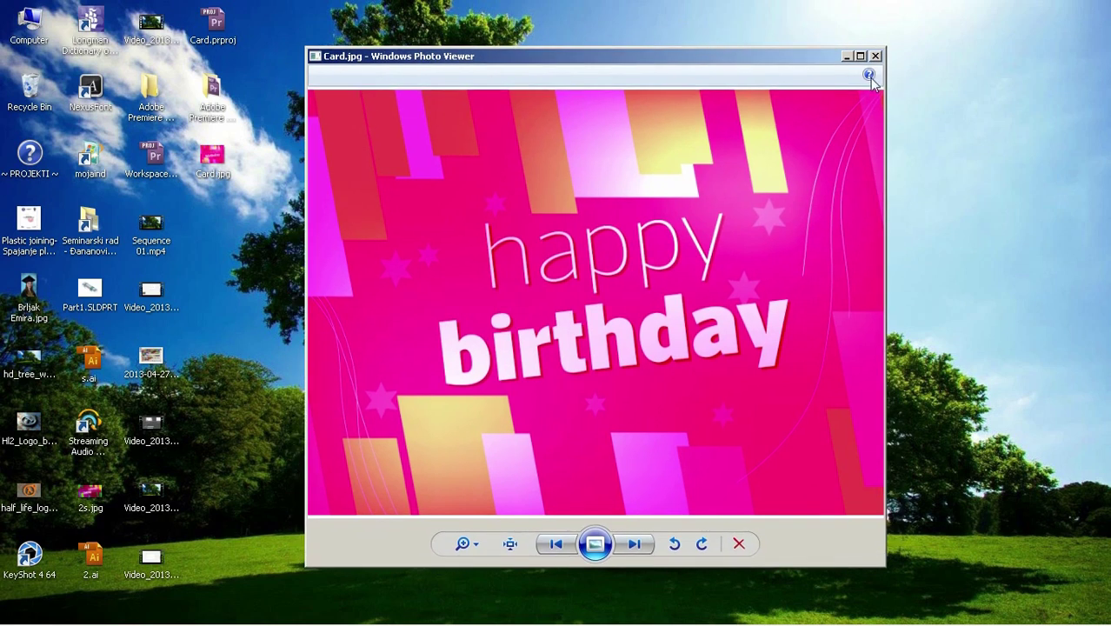